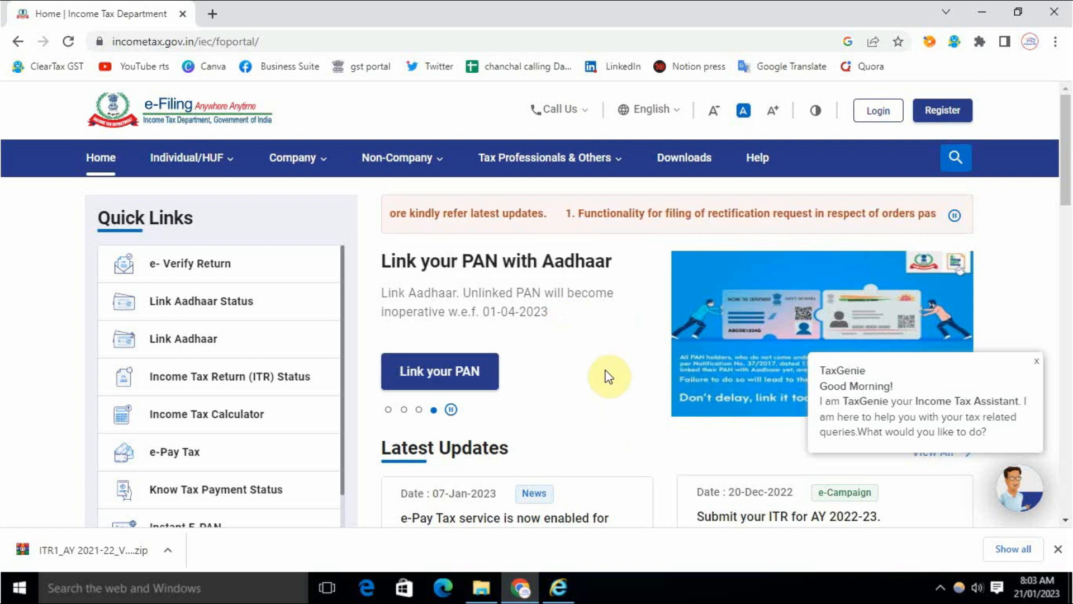
Step: Open the portal's income tax return downloads and set the assessment year to 2021-22
left_click(679, 164)
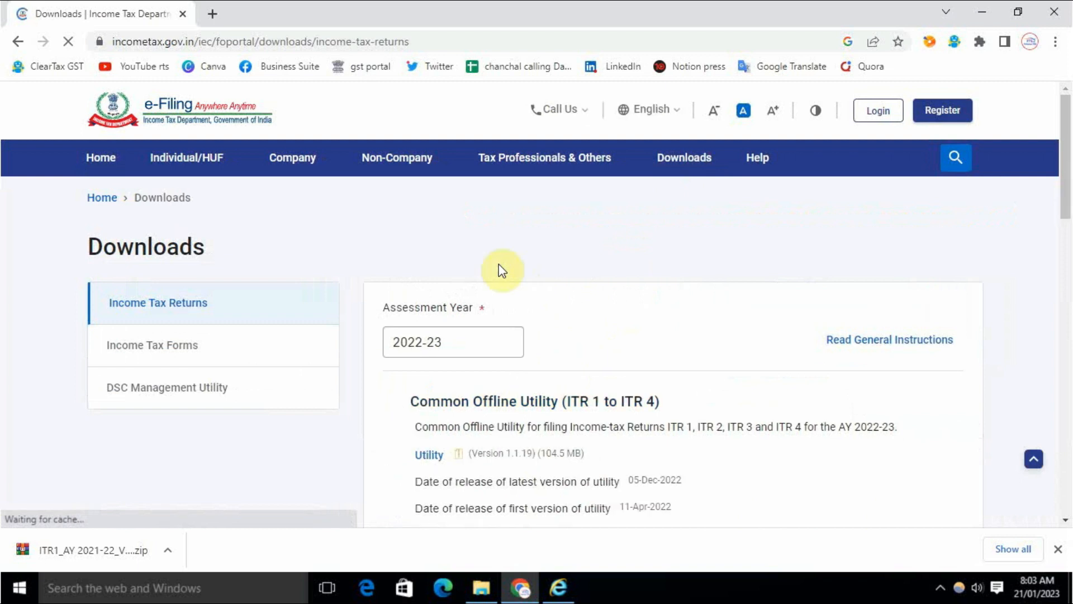
scroll(522, 298, "down", 3)
scroll(522, 299, "down", 4)
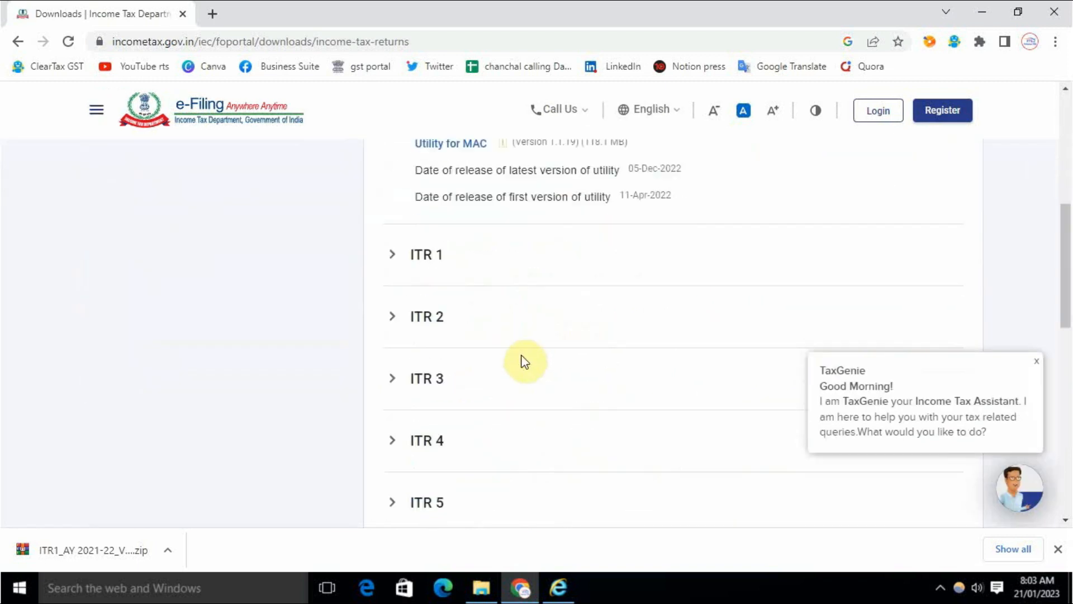
scroll(522, 360, "up", 7)
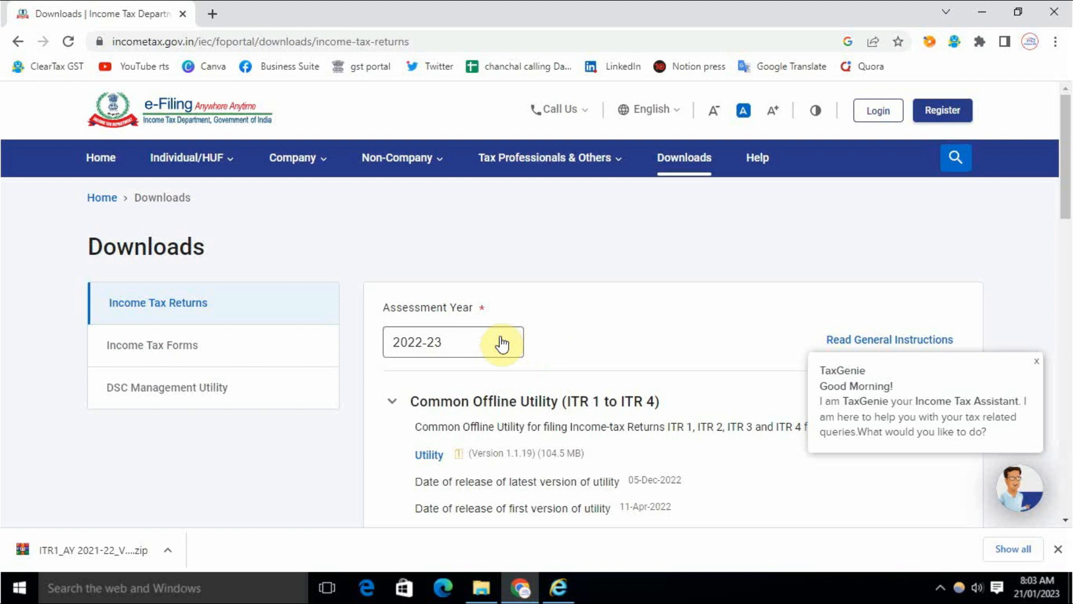
left_click(482, 345)
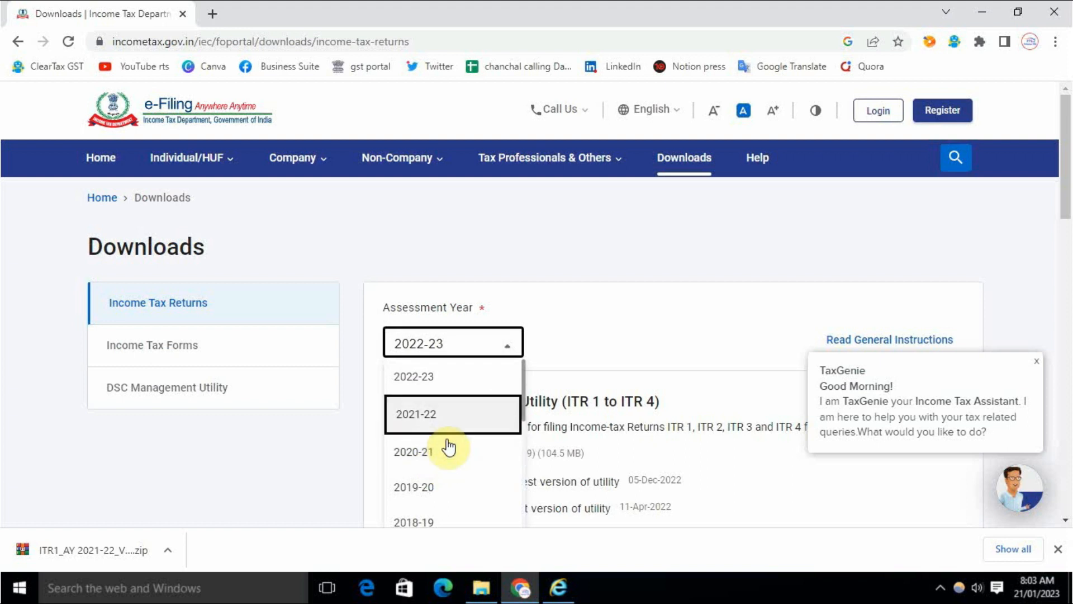
left_click(576, 341)
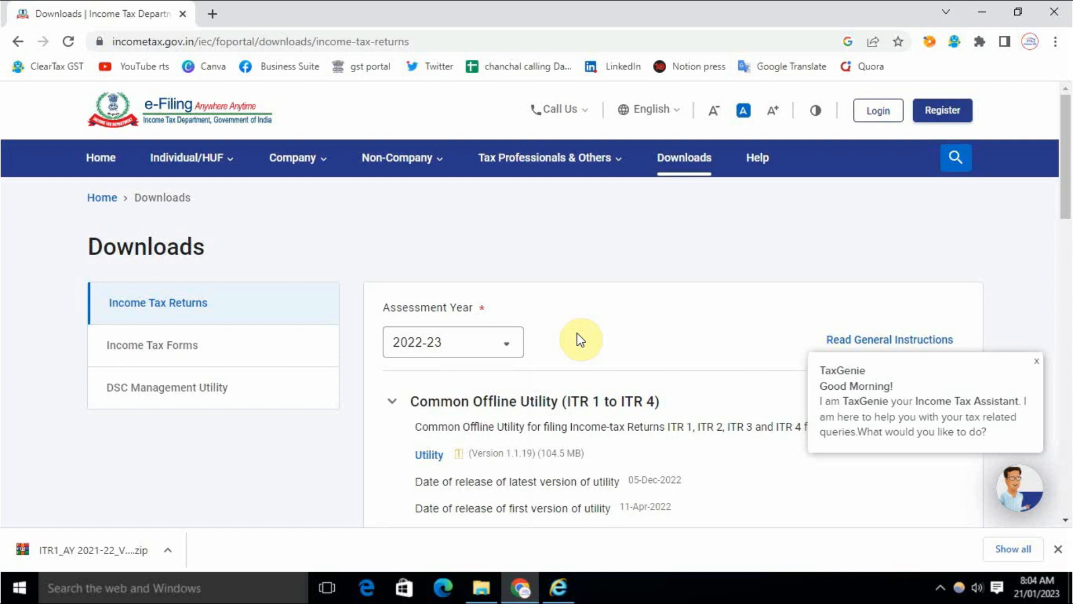
left_click(480, 347)
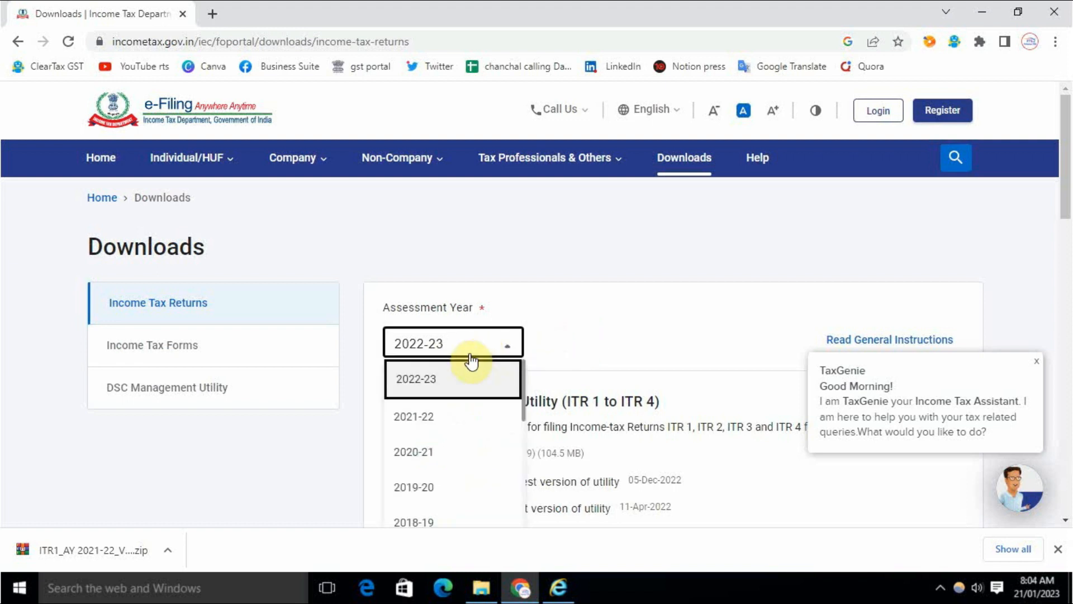
left_click(442, 424)
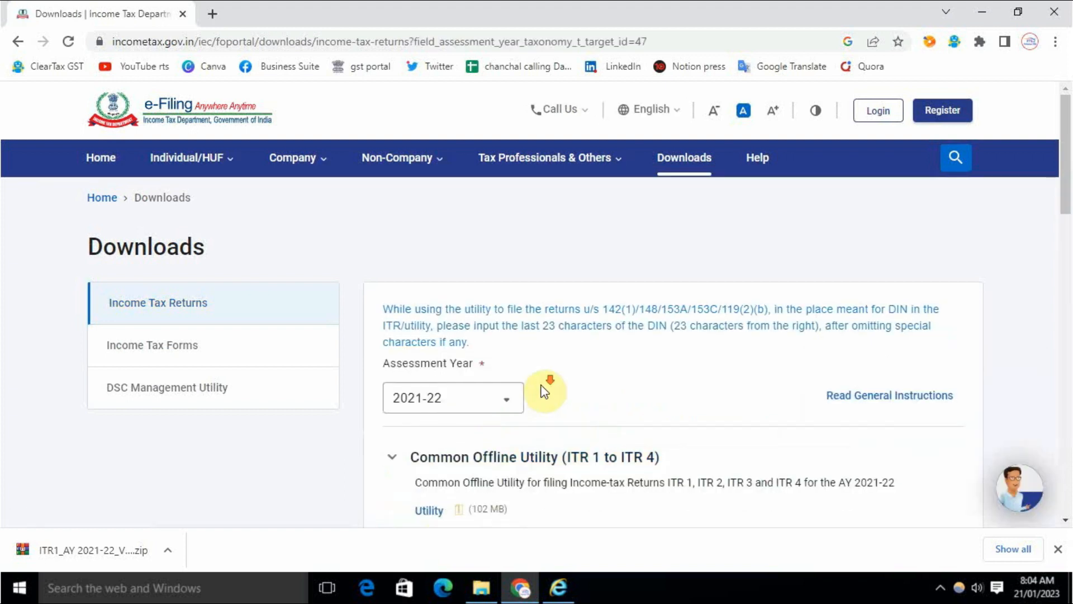
Step: Download the Excel-based utility (Version 1.7) for ITR 1 and open the ITR1_AY 2021-22_V1.7 workbook in Excel
scroll(503, 363, "down", 7)
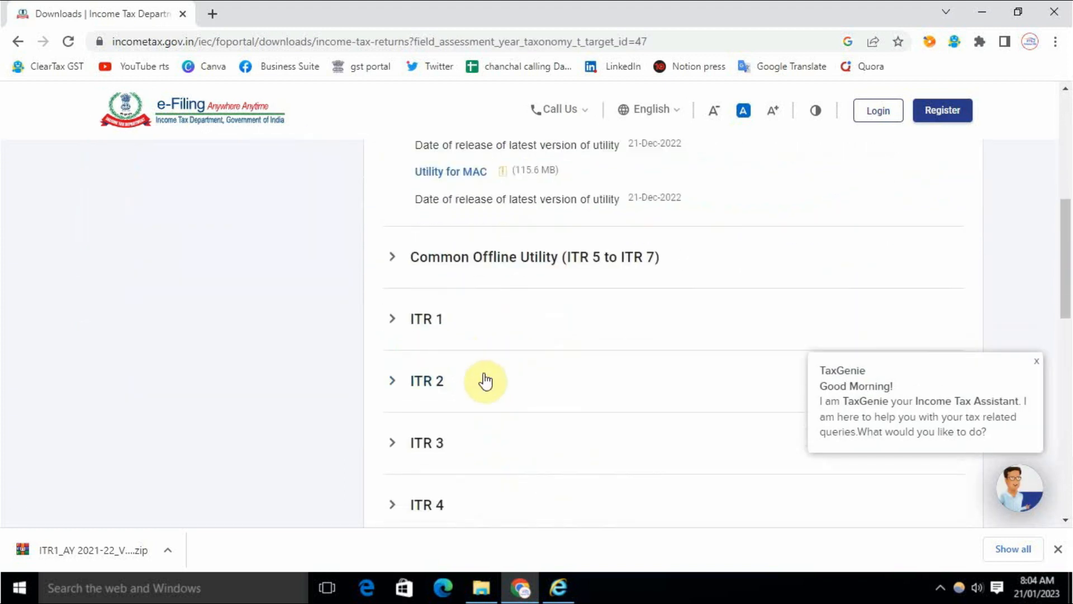
left_click(430, 323)
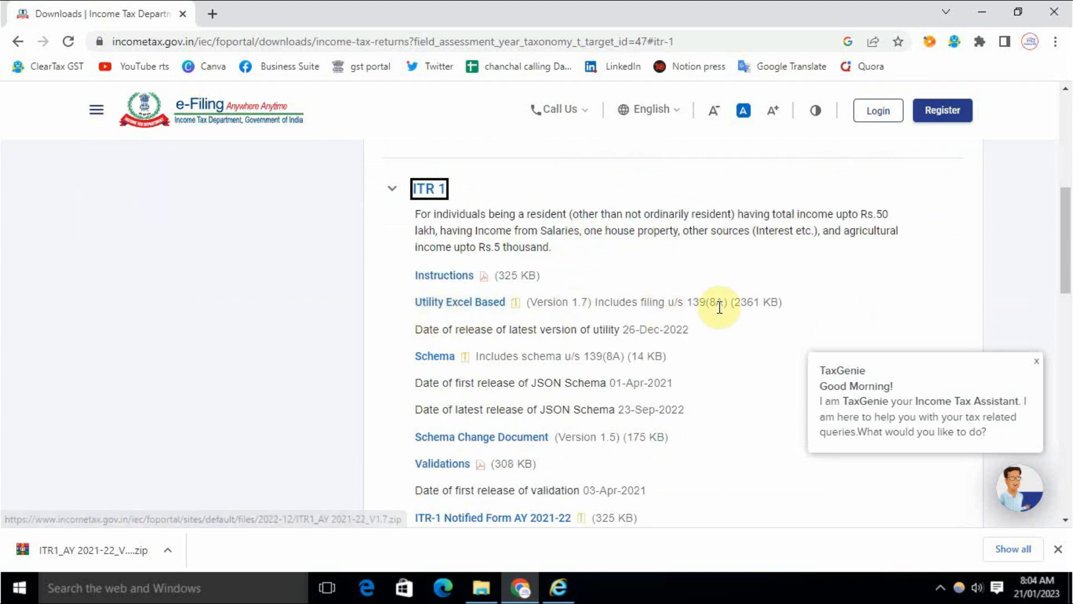
left_click_drag(689, 303, 730, 304)
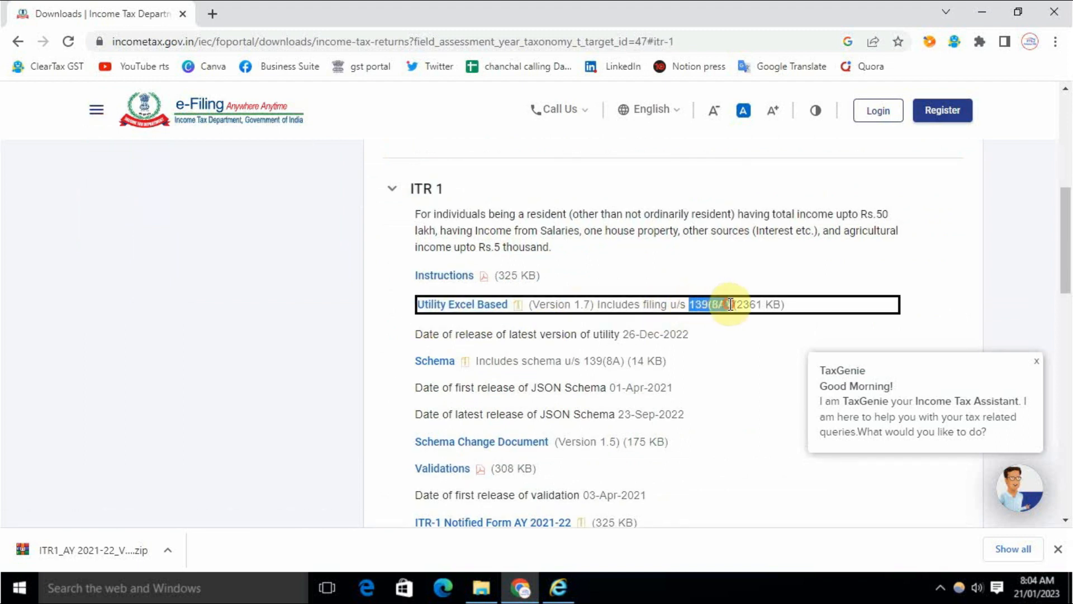
left_click(698, 334)
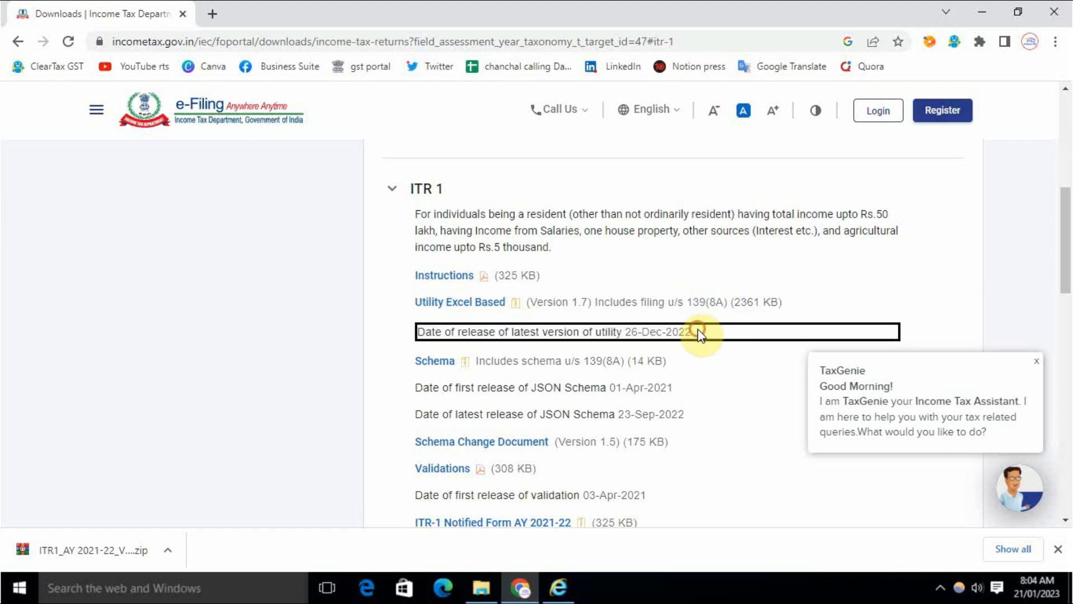
left_click(467, 307)
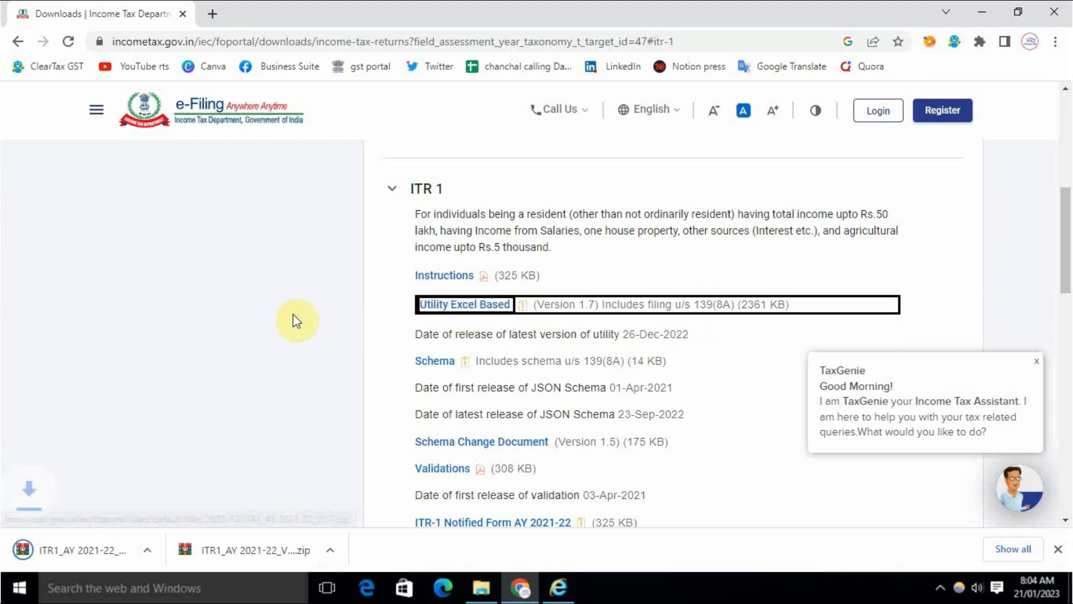
key("alt+Tab")
double_click(242, 101)
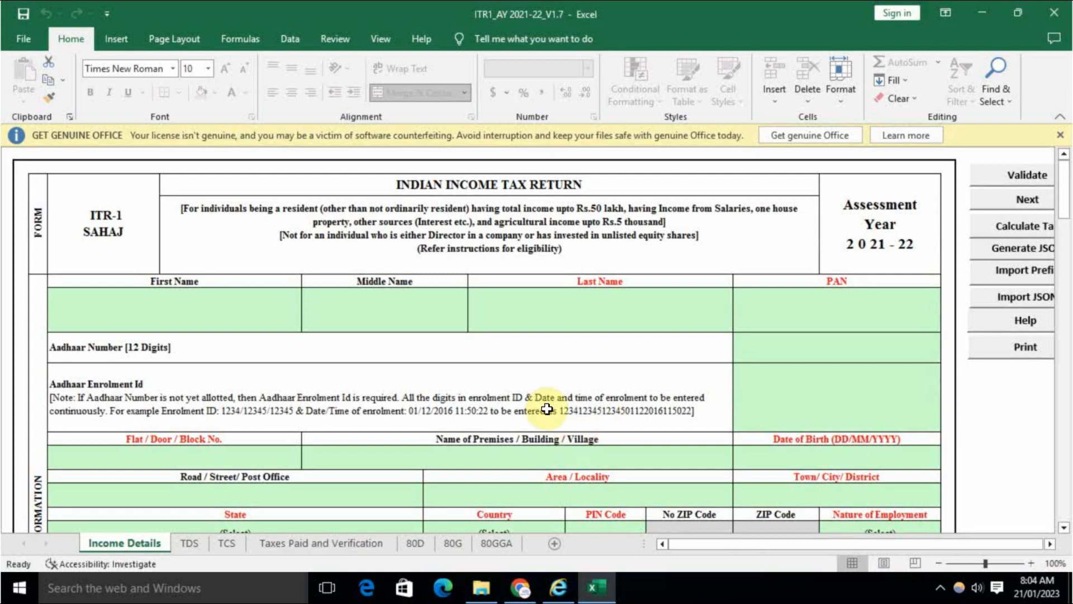
Step: Switch back to the e-Filing portal in Chrome and open the taxpayer login
left_click(527, 579)
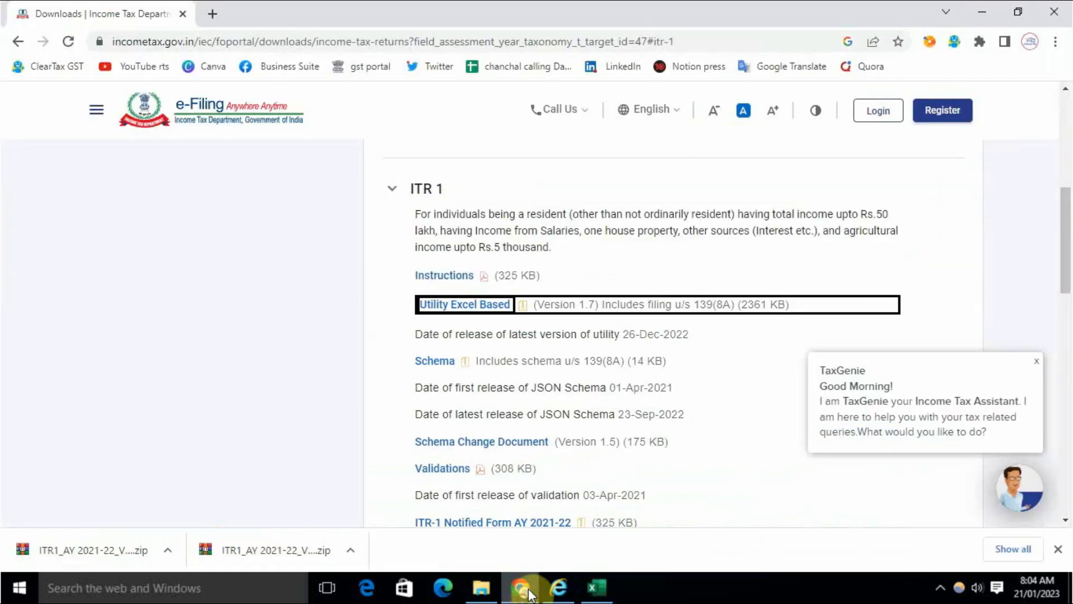
scroll(394, 381, "up", 7)
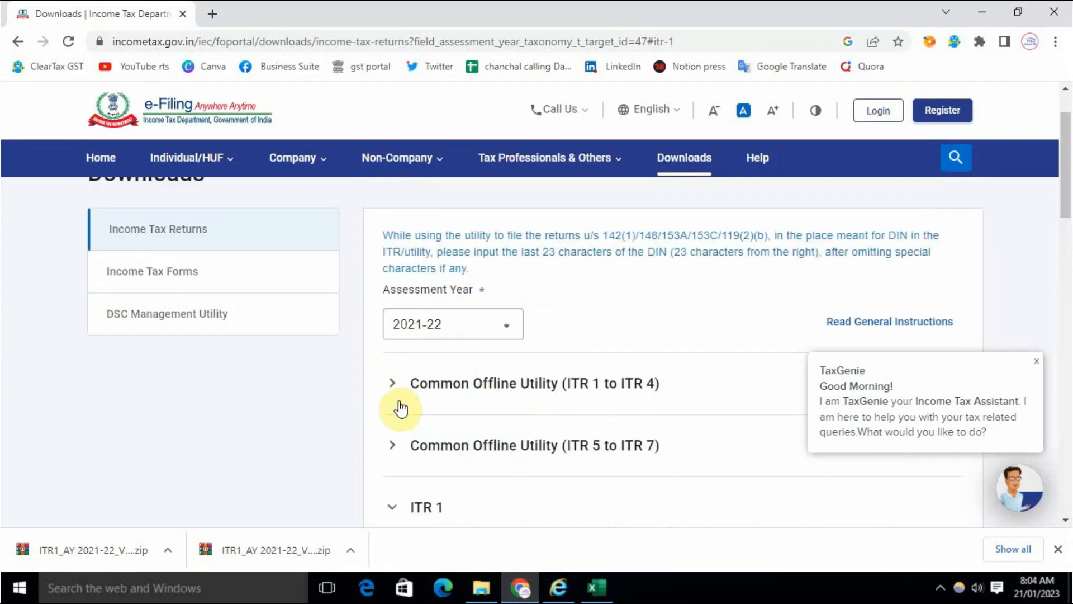
left_click(877, 113)
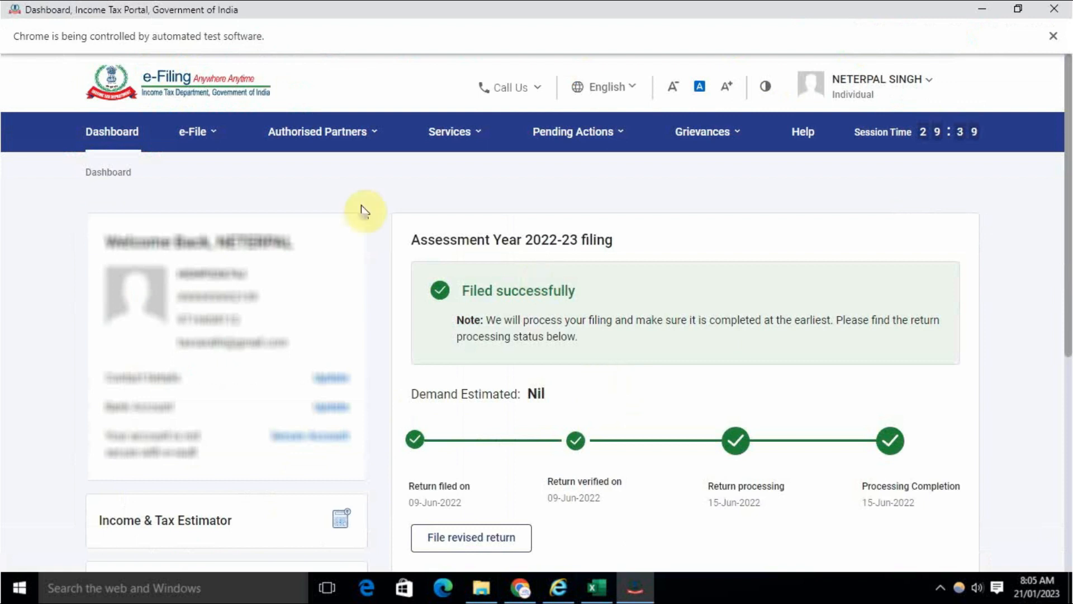
Step: Download the pre-filled income tax return data for assessment year 2021-22
left_click(204, 143)
mouse_move(259, 182)
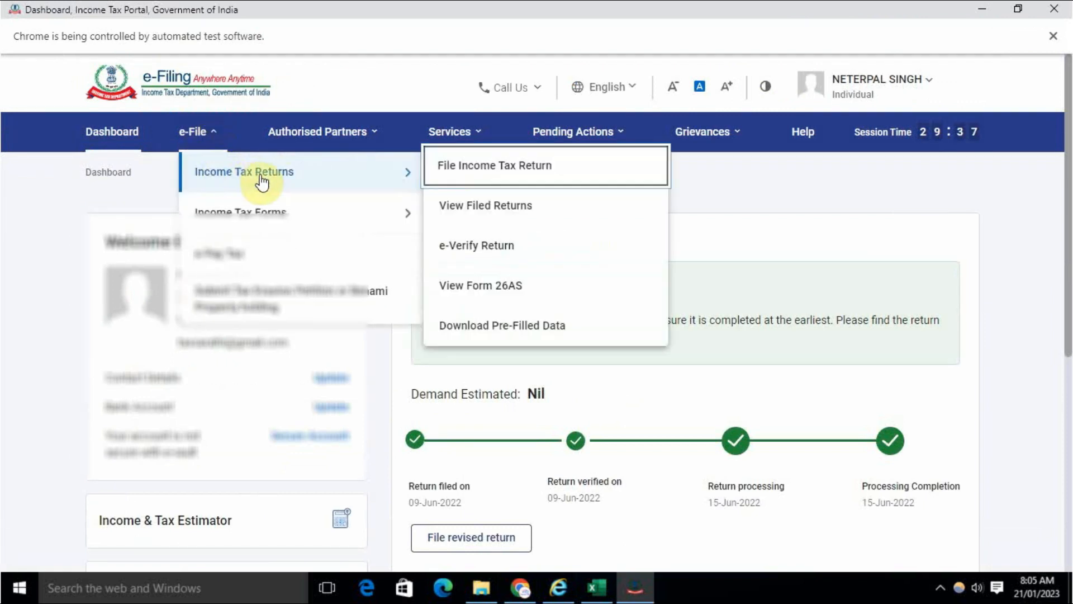
left_click(484, 330)
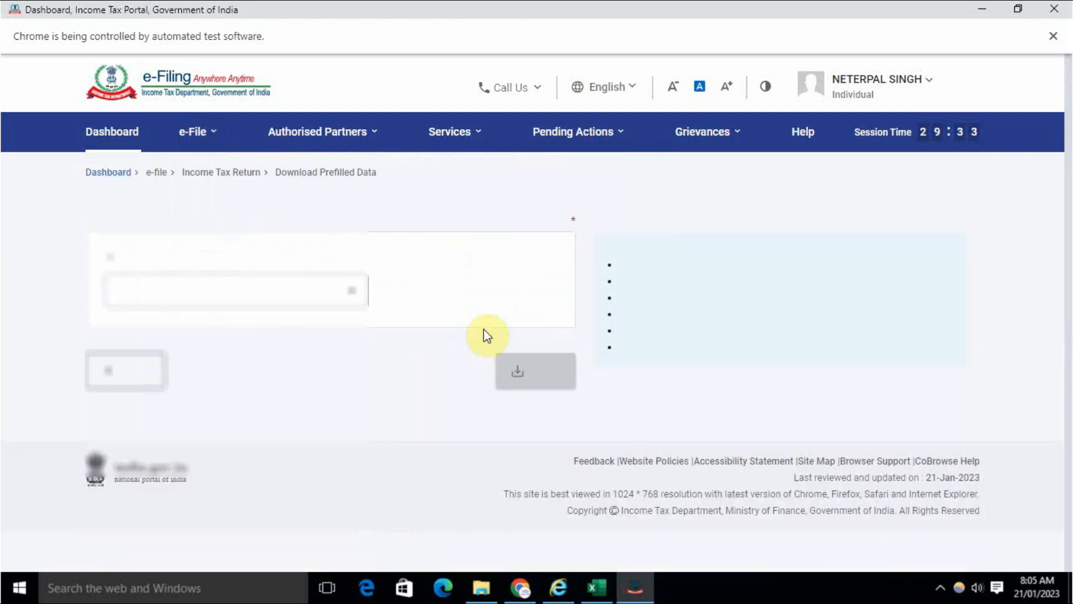
left_click(279, 334)
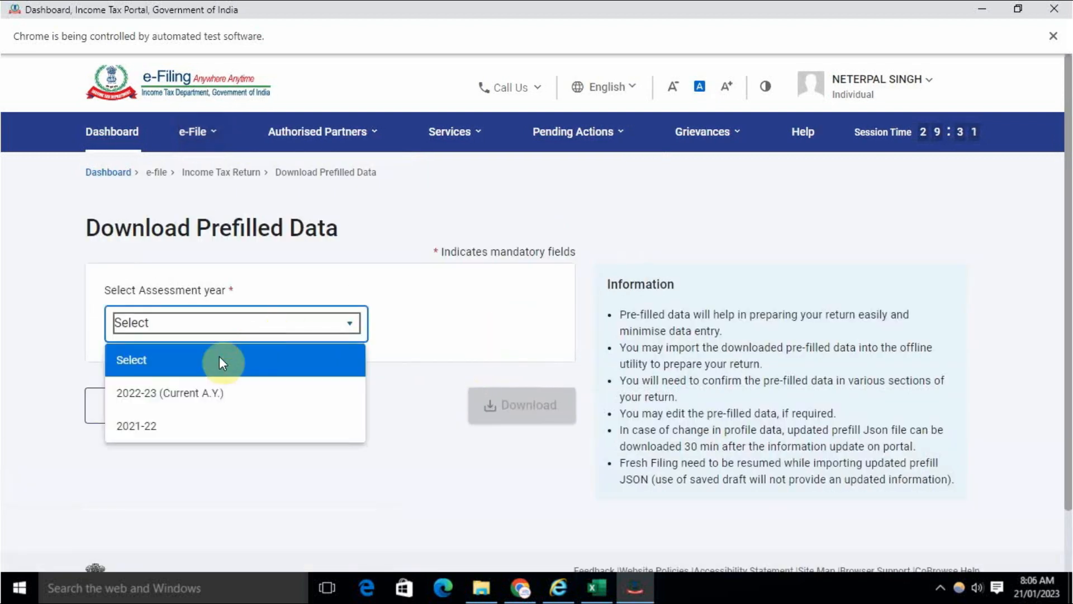
left_click(166, 426)
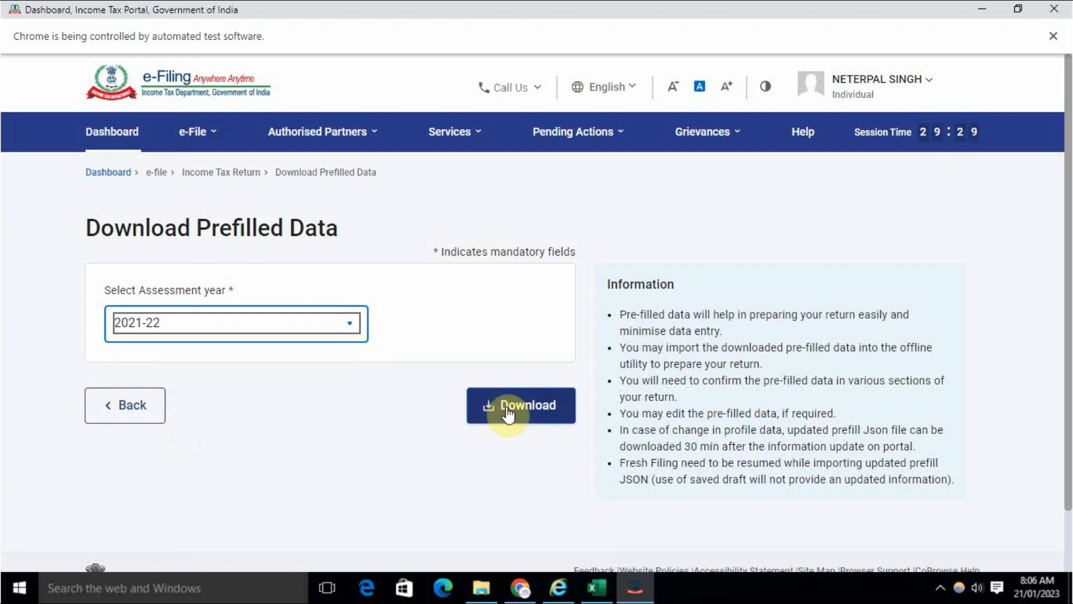
left_click(528, 406)
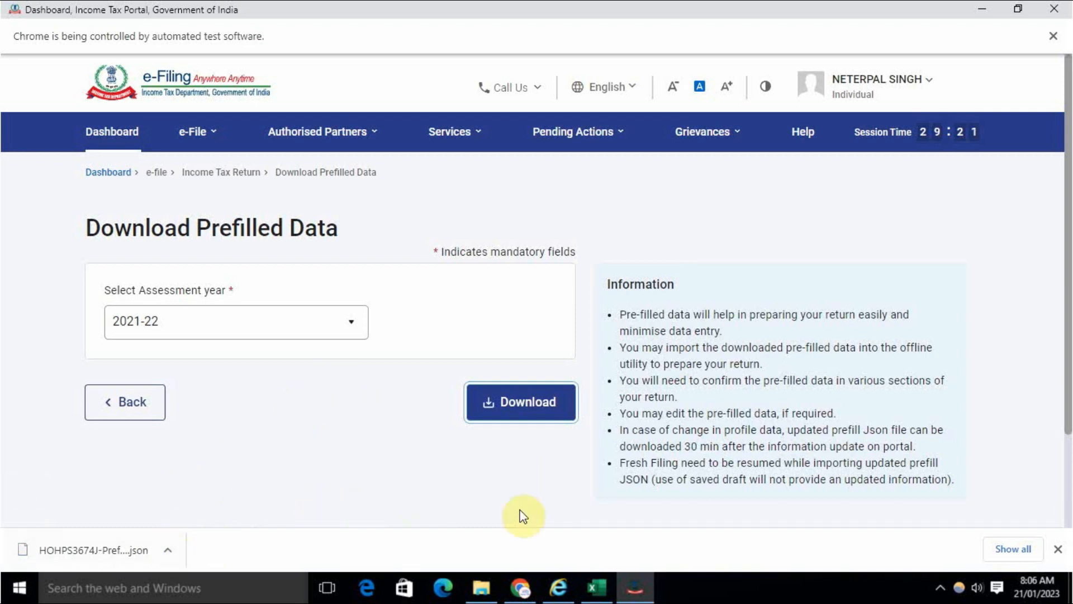
Step: Switch to the ITR-1 workbook in Excel and import the prefilled JSON file from the Youtube Post folder on New Volume (F:)
left_click(598, 586)
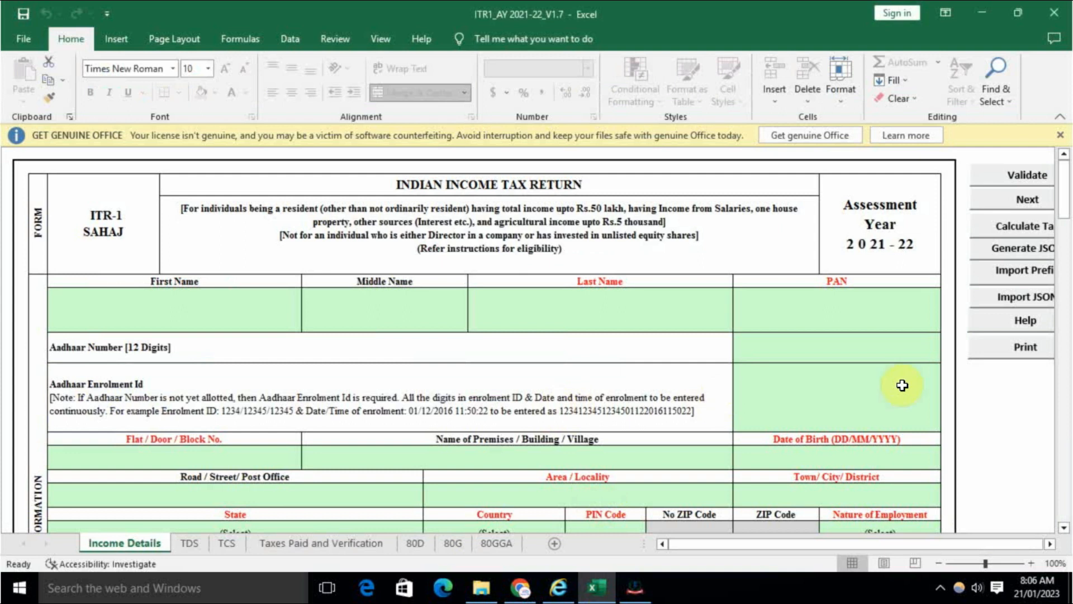
scroll(796, 545, "right", 3)
left_click_drag(794, 539, 822, 540)
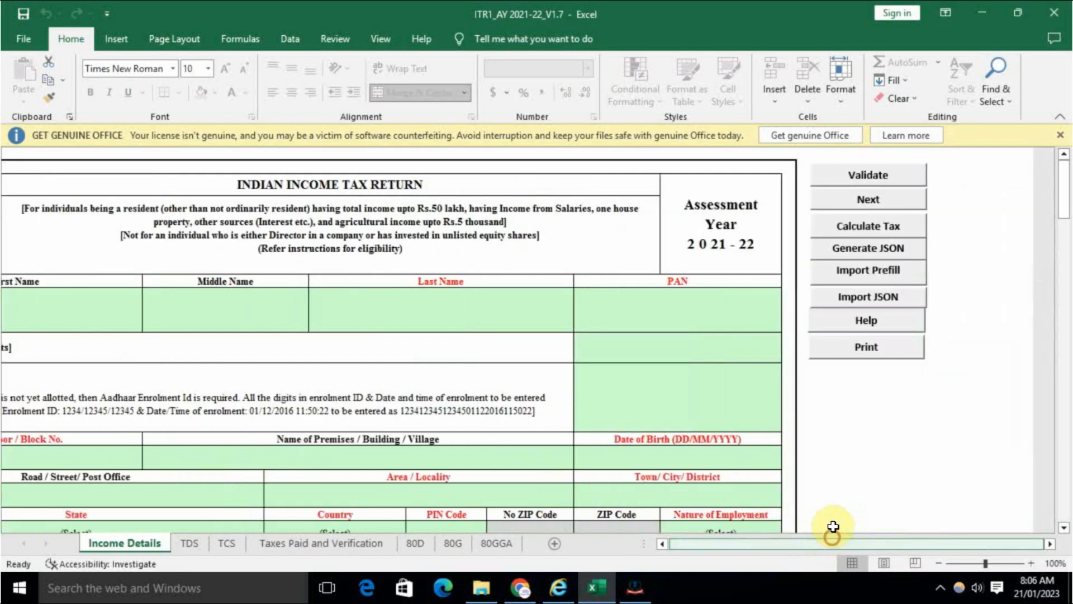
left_click(873, 275)
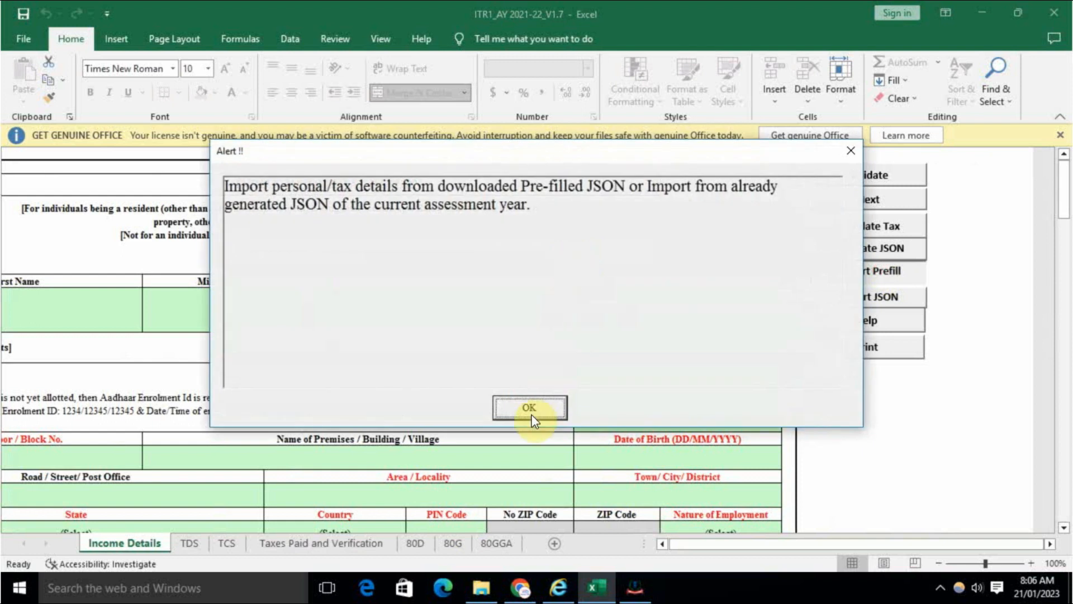
left_click(528, 407)
scroll(117, 271, "down", 5)
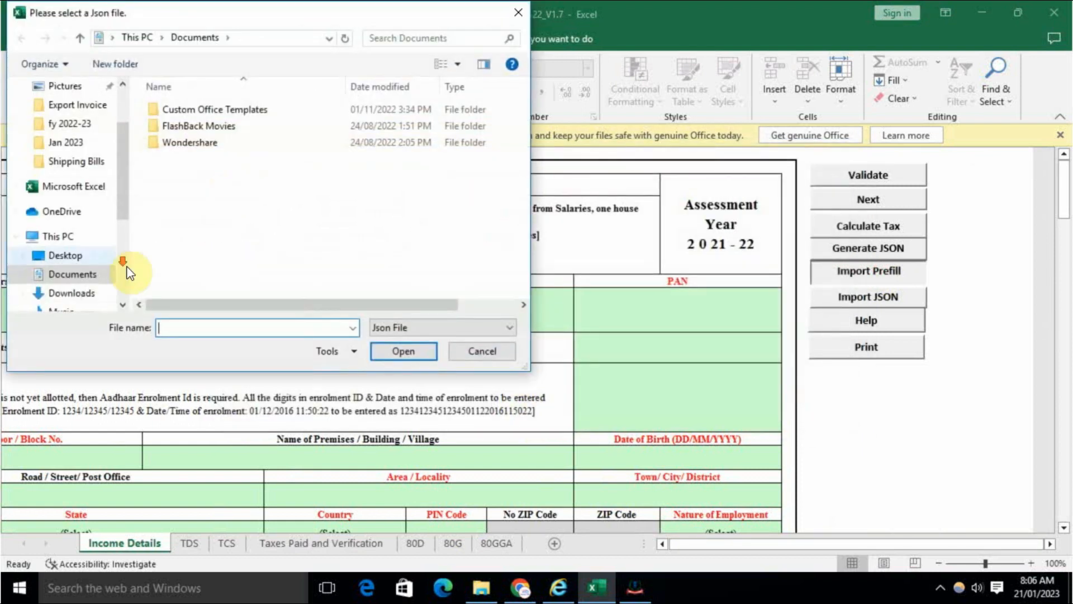
left_click(108, 238)
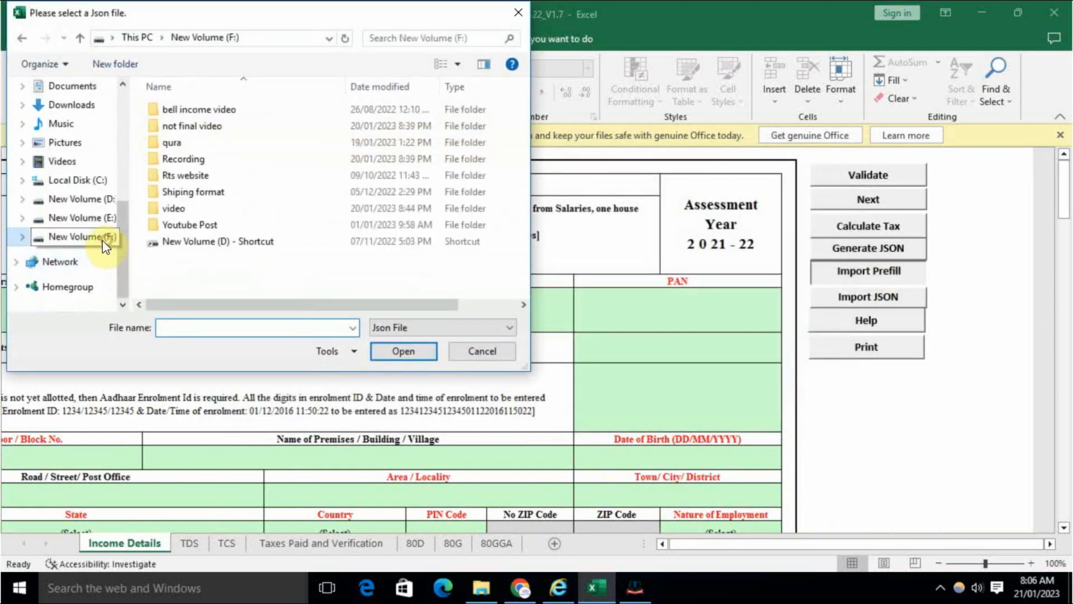
double_click(202, 223)
left_click(404, 351)
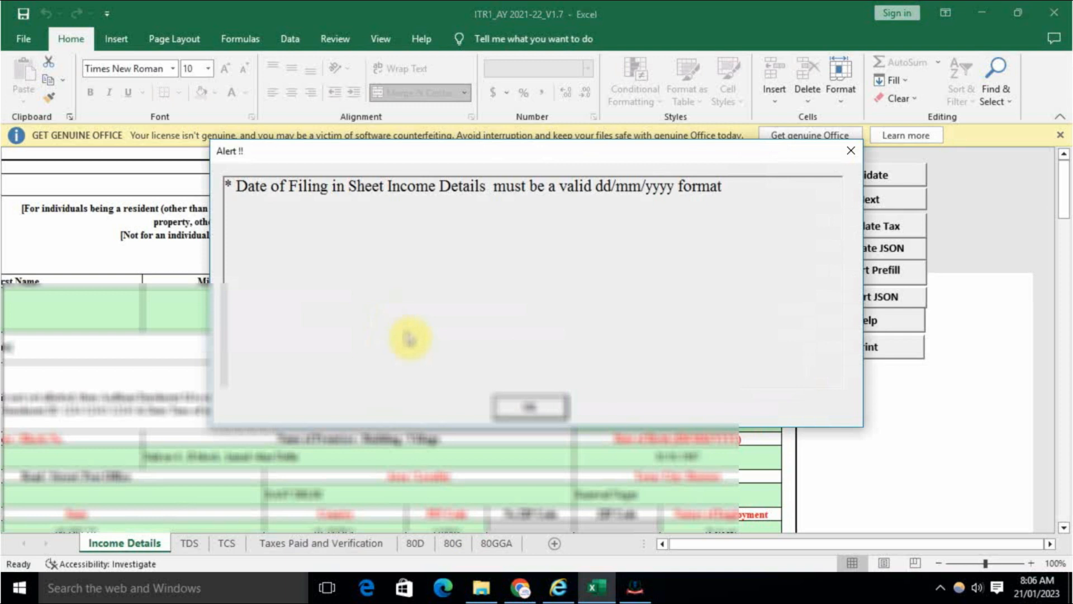
left_click(530, 406)
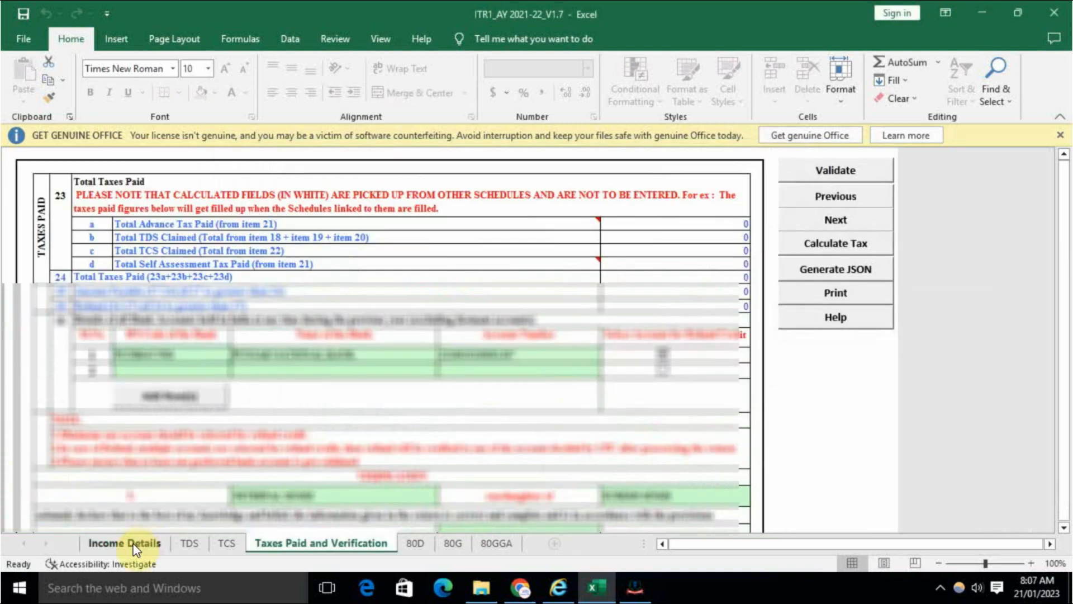
Step: Review the Income Details sheet, examining the imported personal information, filing section, salary and house property fields
left_click(142, 544)
left_click_drag(770, 550, 754, 545)
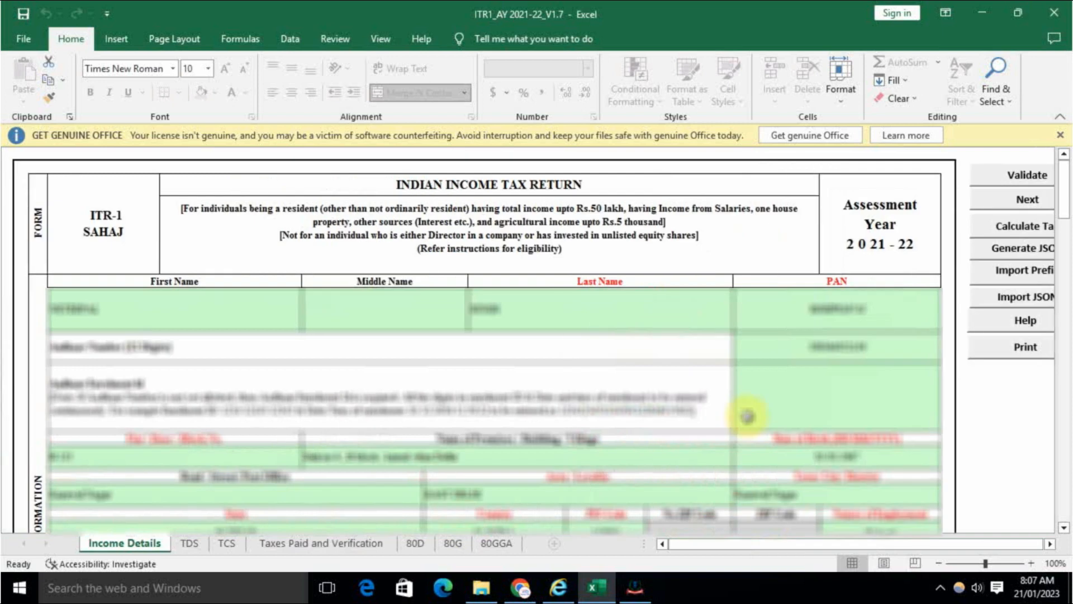
scroll(748, 416, "down", 5)
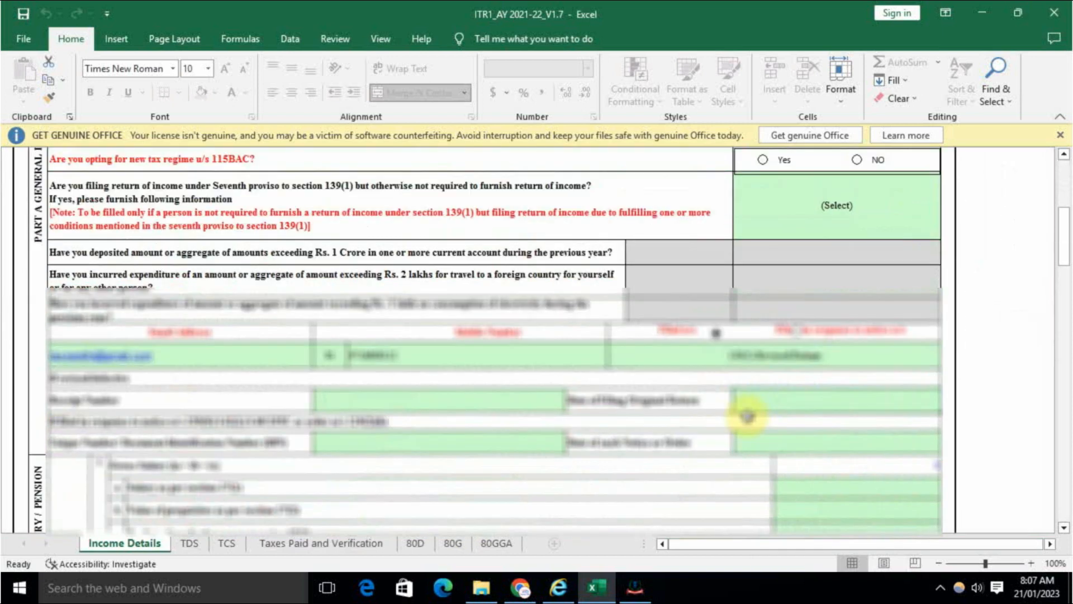
scroll(748, 417, "down", 10)
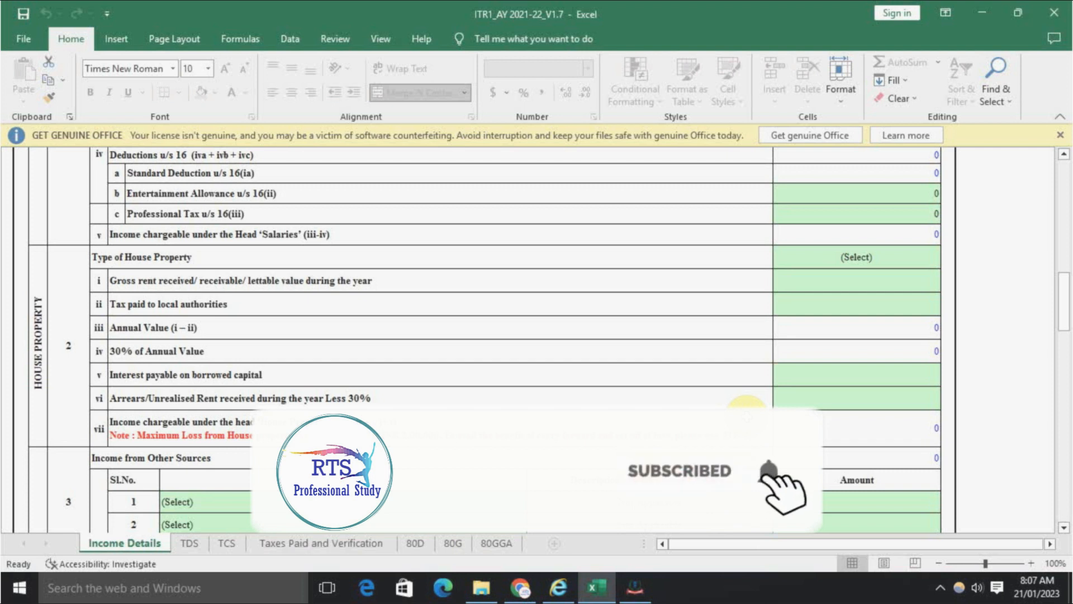
scroll(760, 447, "up", 5)
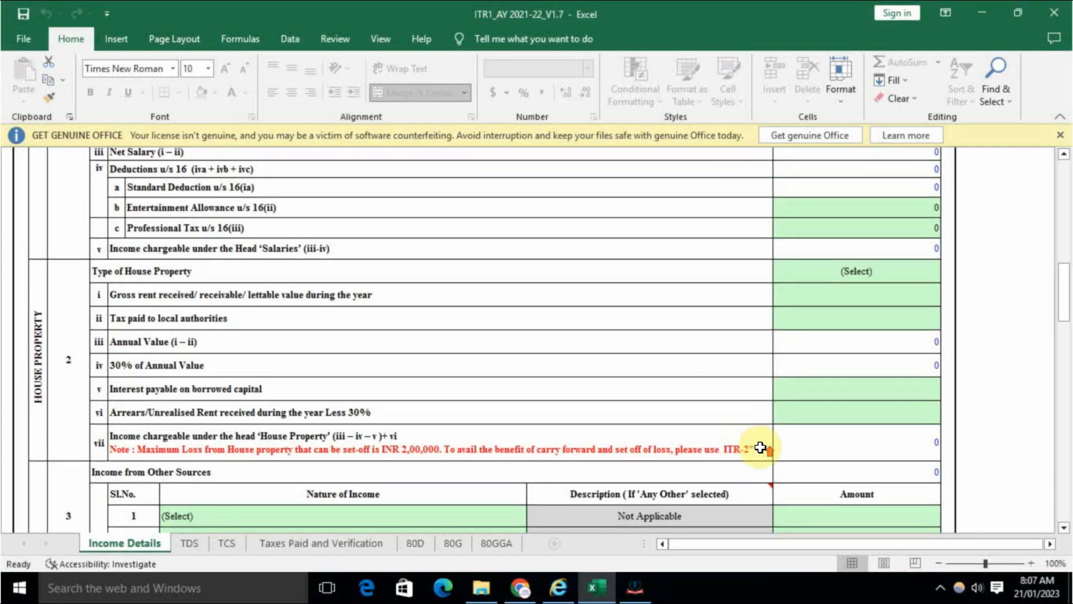
scroll(761, 447, "up", 6)
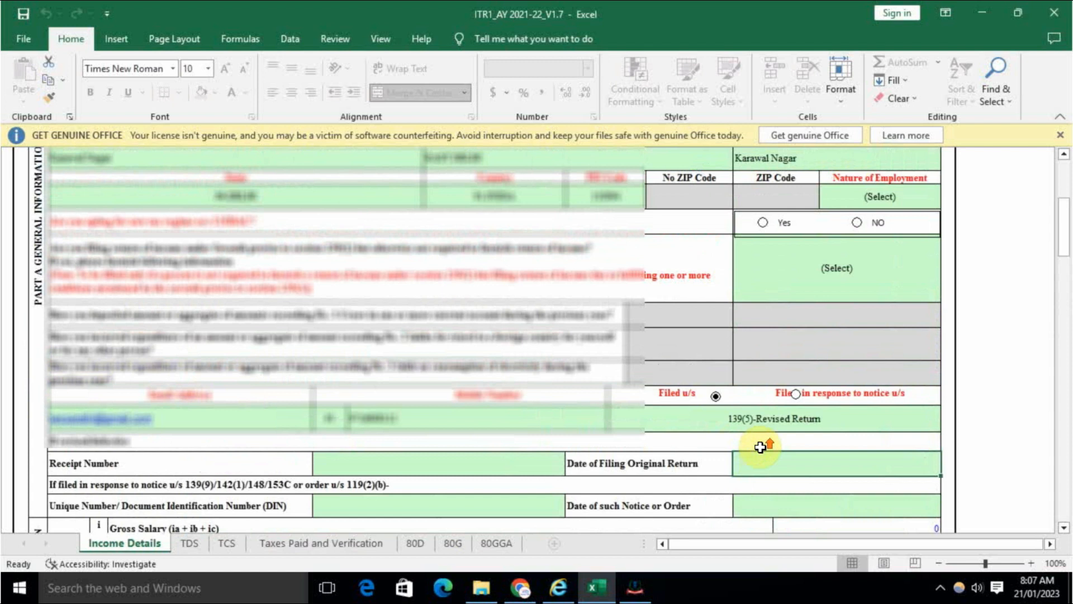
scroll(760, 448, "up", 5)
scroll(760, 447, "down", 6)
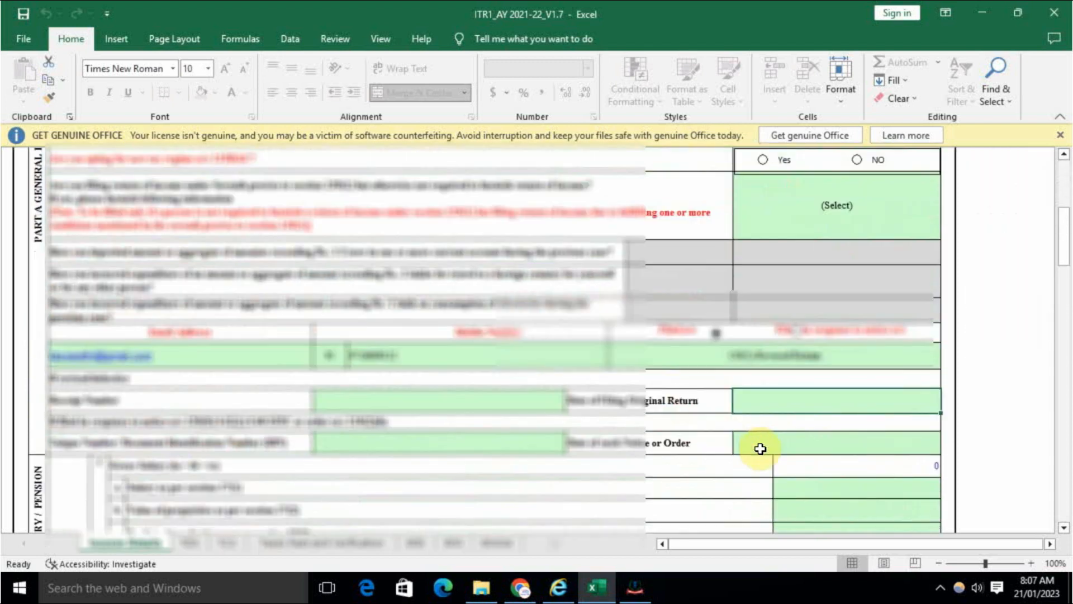
scroll(760, 448, "down", 3)
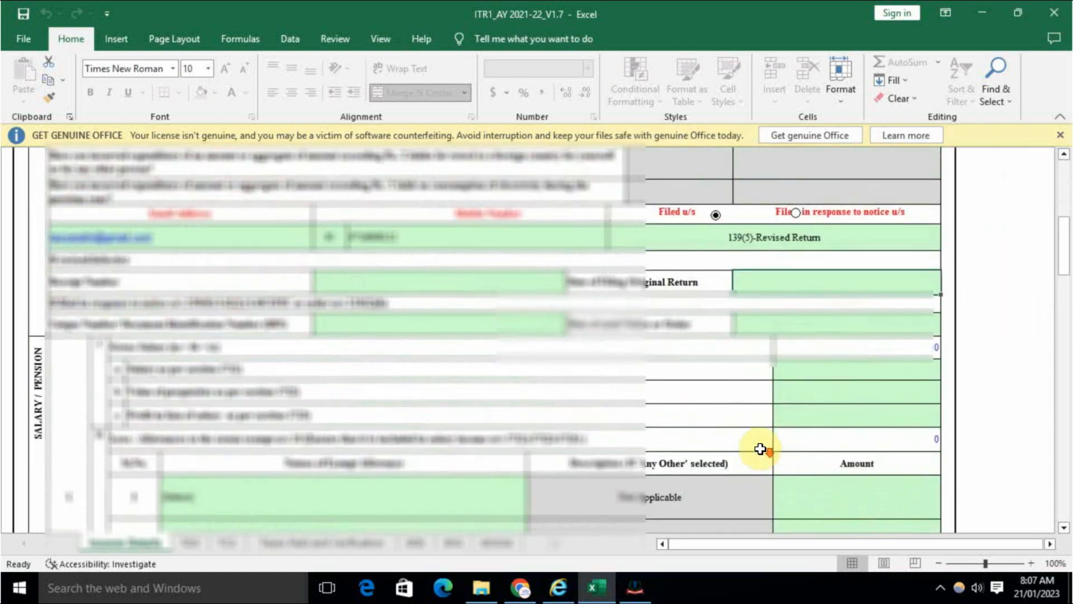
Step: Set the Filed u/s section to 139(8A) and open the Part A Gen_139(8A) sheet to view its fields
left_click(758, 237)
key("alt+Down")
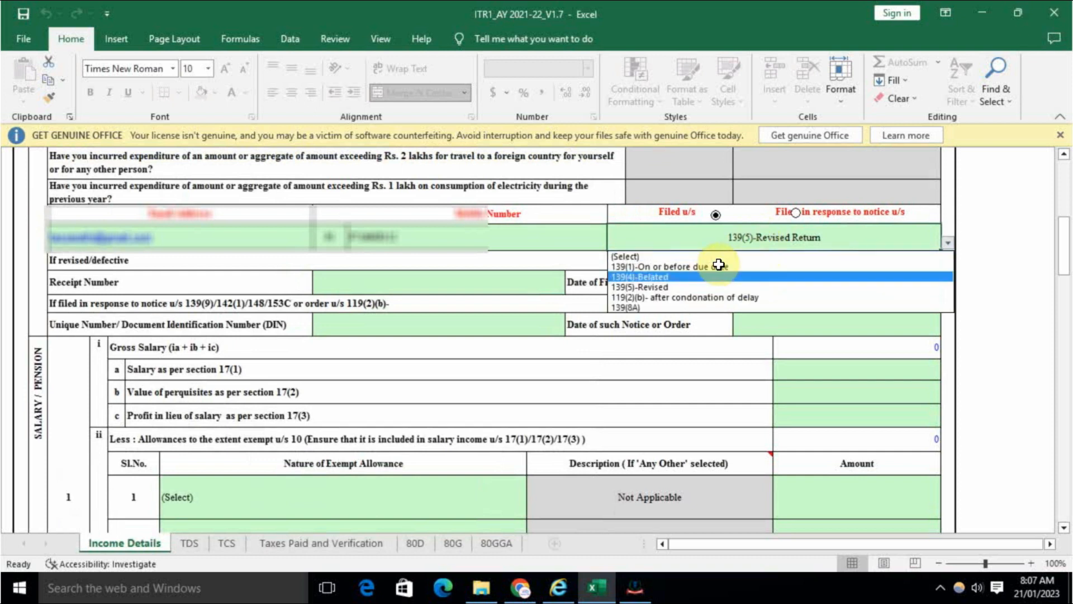
left_click(671, 311)
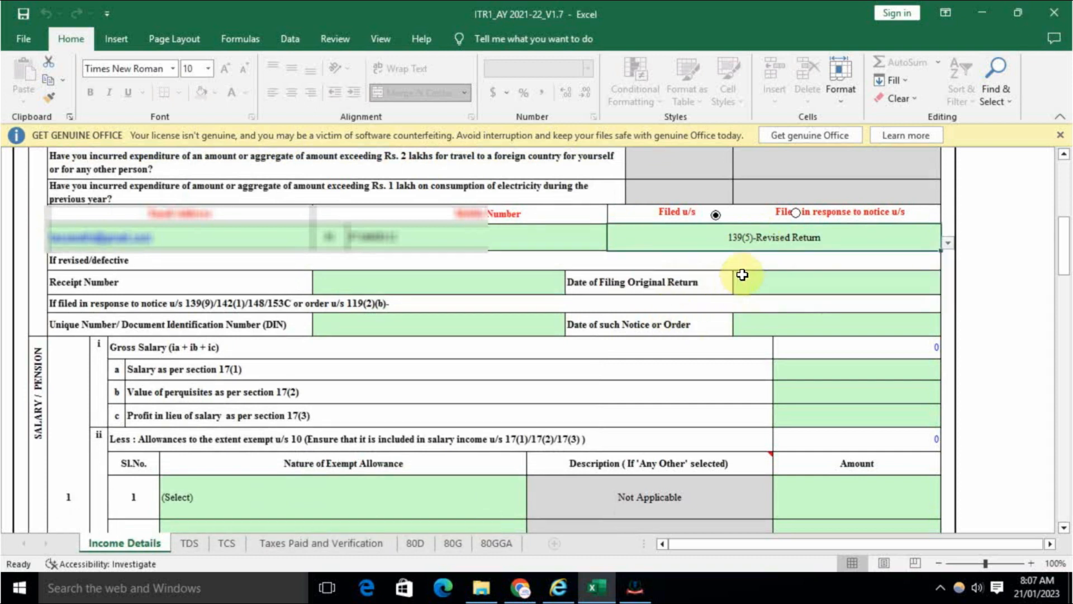
left_click(759, 250)
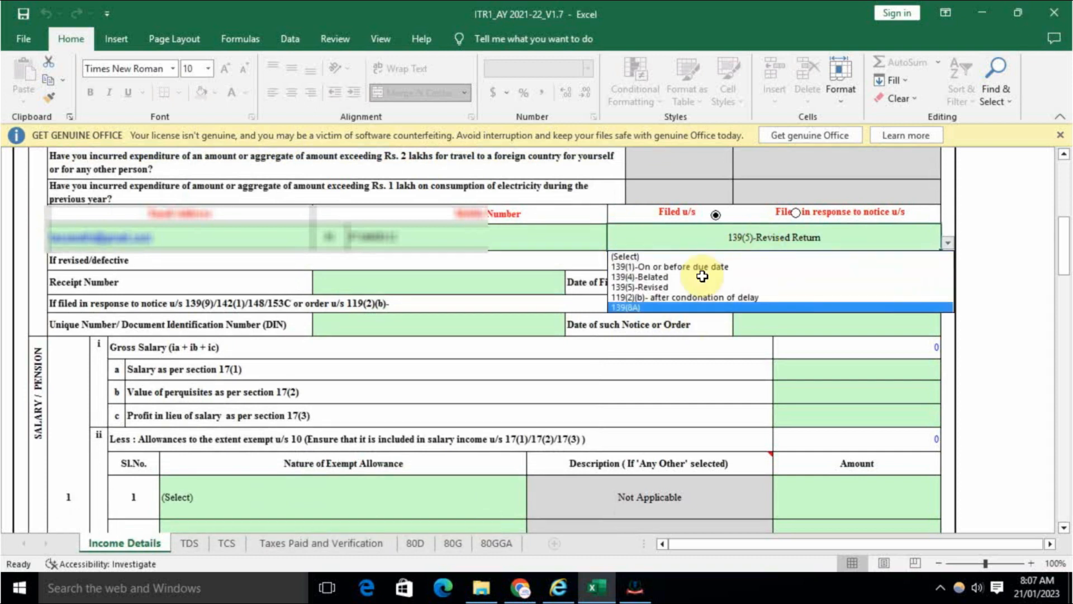
left_click(655, 305)
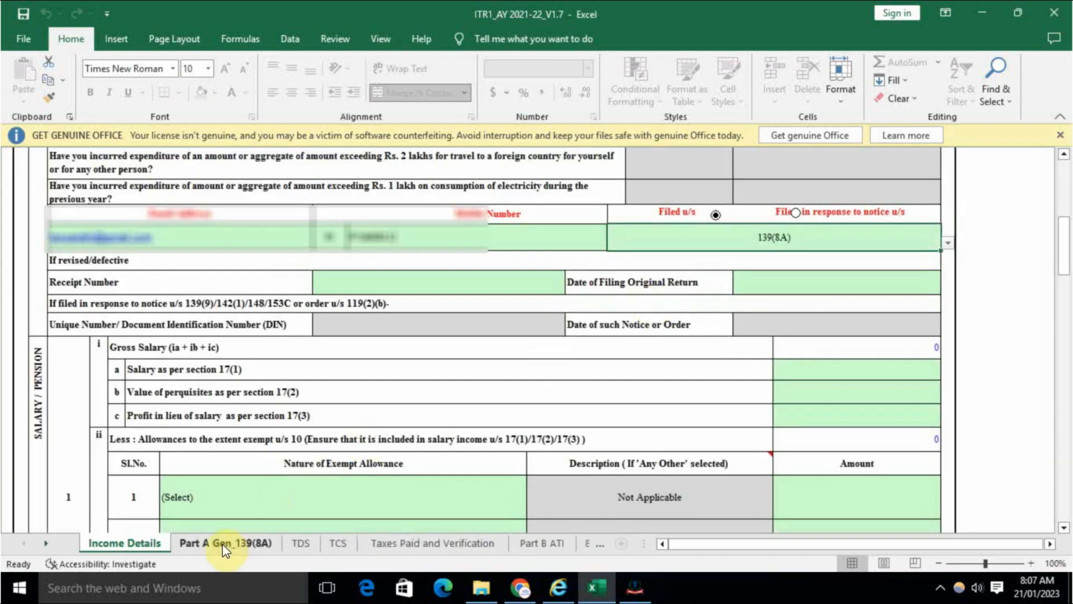
left_click(224, 542)
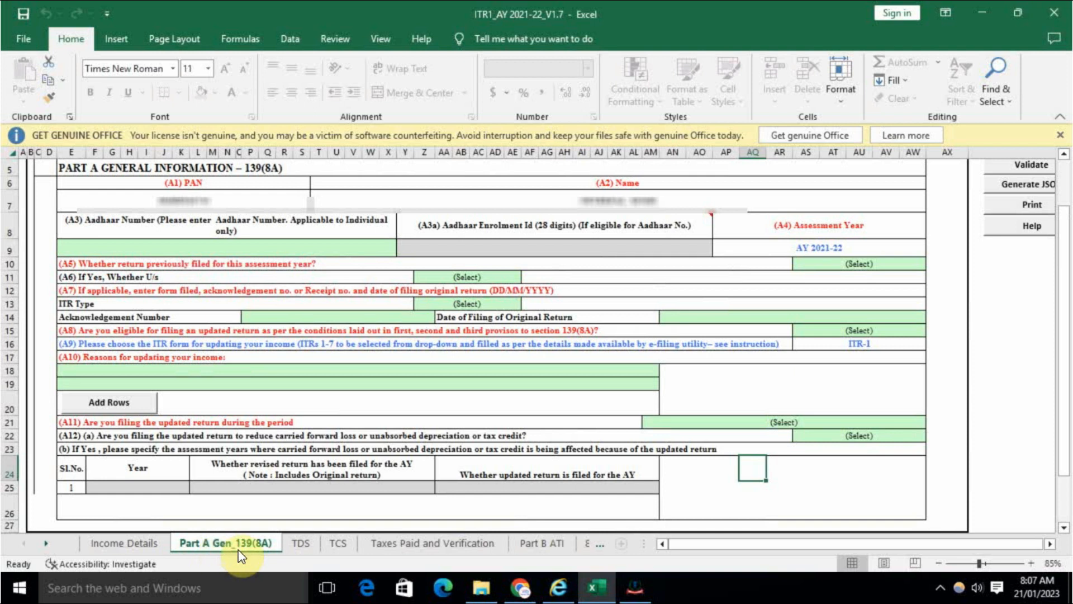
Step: Return to the Income Details sheet and enter 300000 as Salary as per section 17(1)
left_click(150, 543)
scroll(713, 334, "down", 3)
scroll(713, 334, "down", 3)
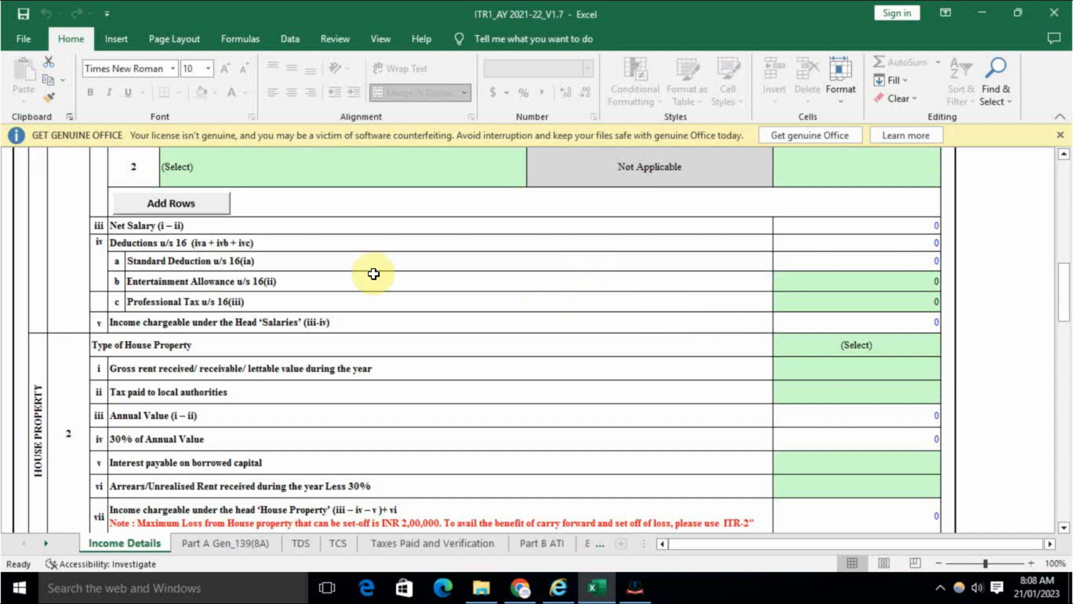
scroll(413, 305, "up", 1)
scroll(447, 347, "up", 4)
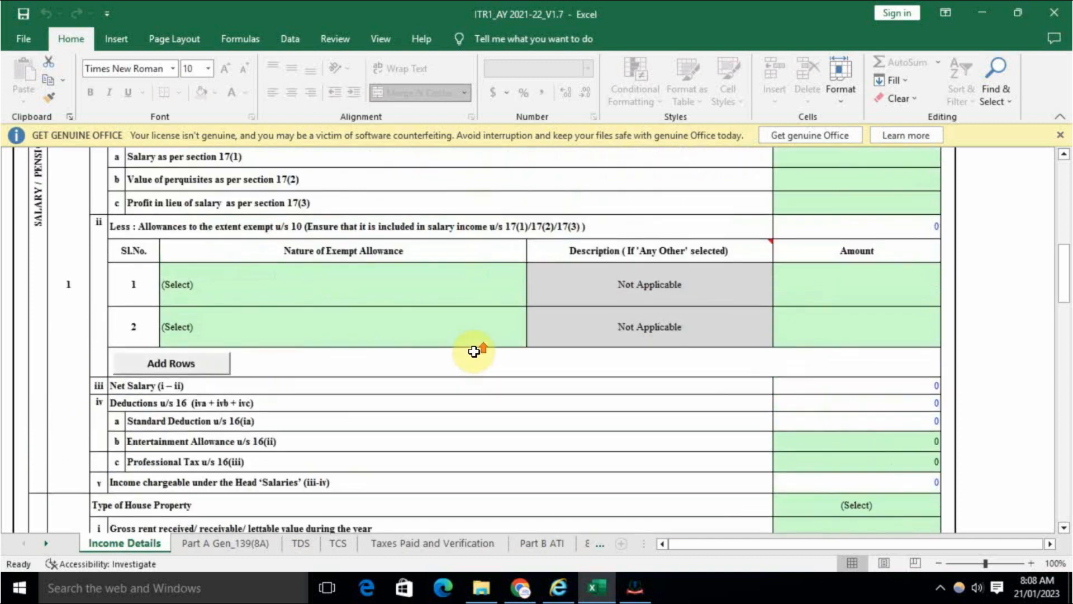
scroll(430, 347, "down", 1)
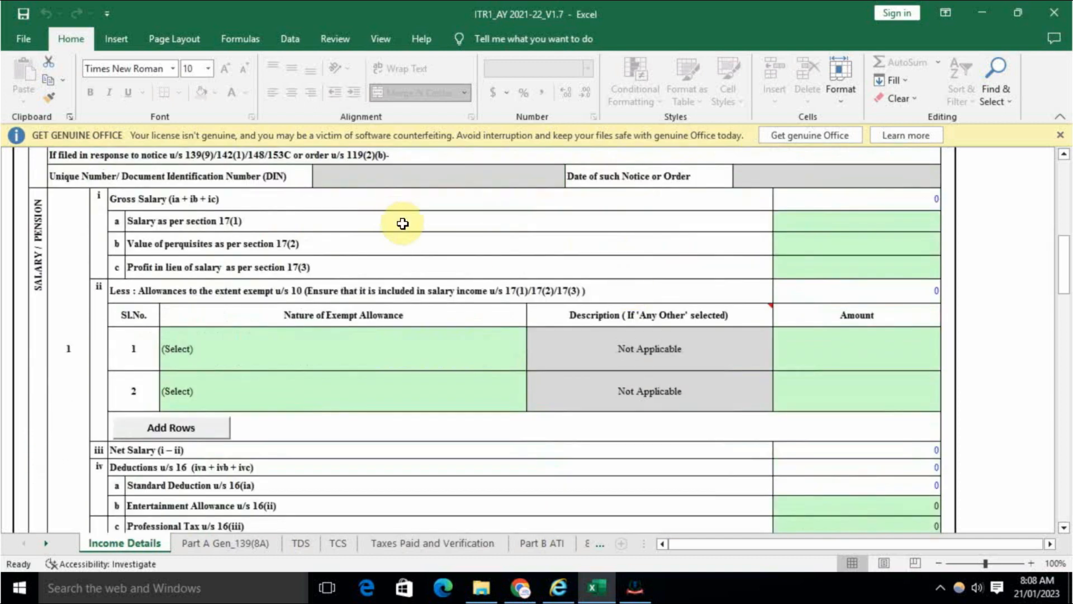
double_click(854, 225)
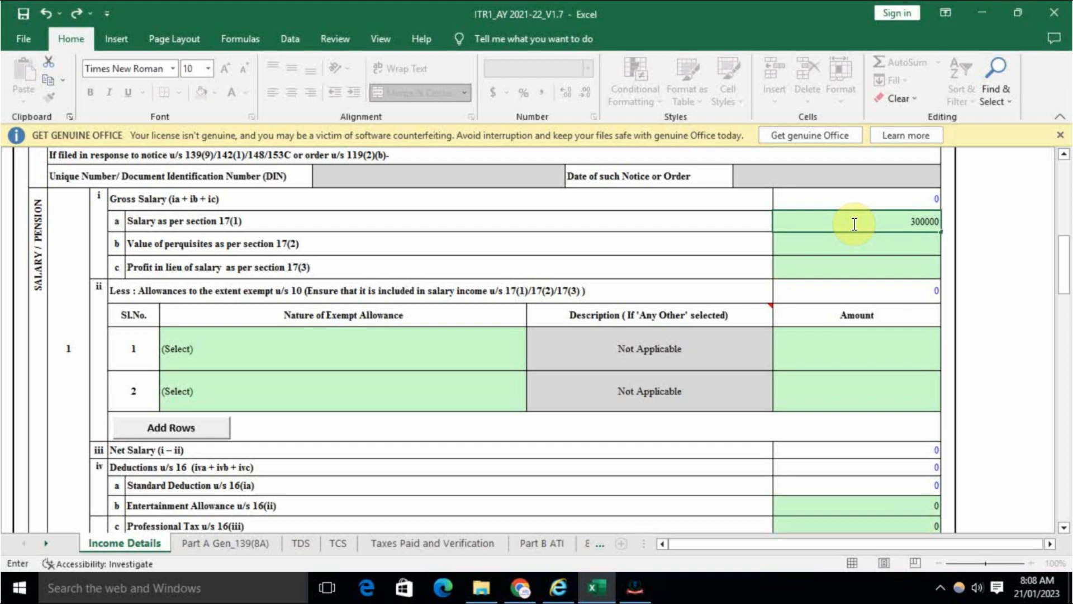
left_click(833, 241)
Step: Choose Any Other as the nature of income in the first row of Income from Other Sources
scroll(781, 367, "down", 5)
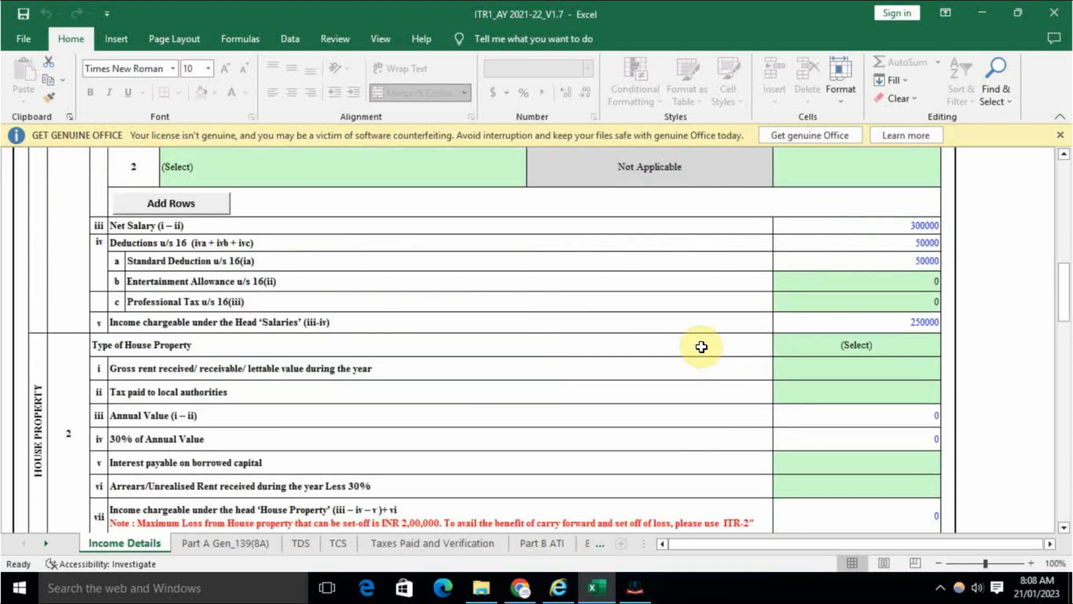
scroll(701, 350, "down", 5)
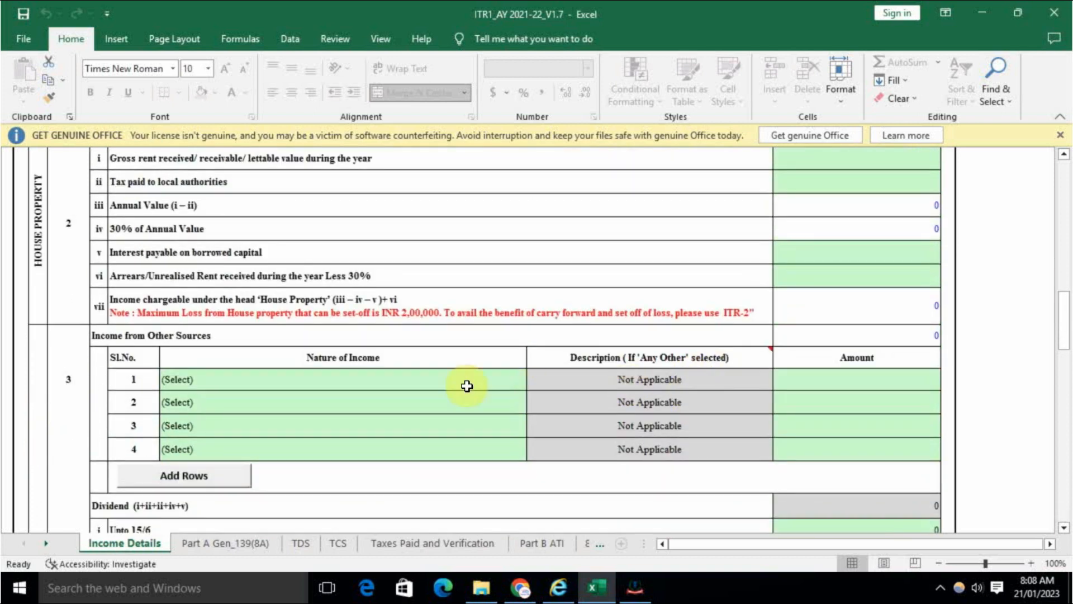
left_click(365, 384)
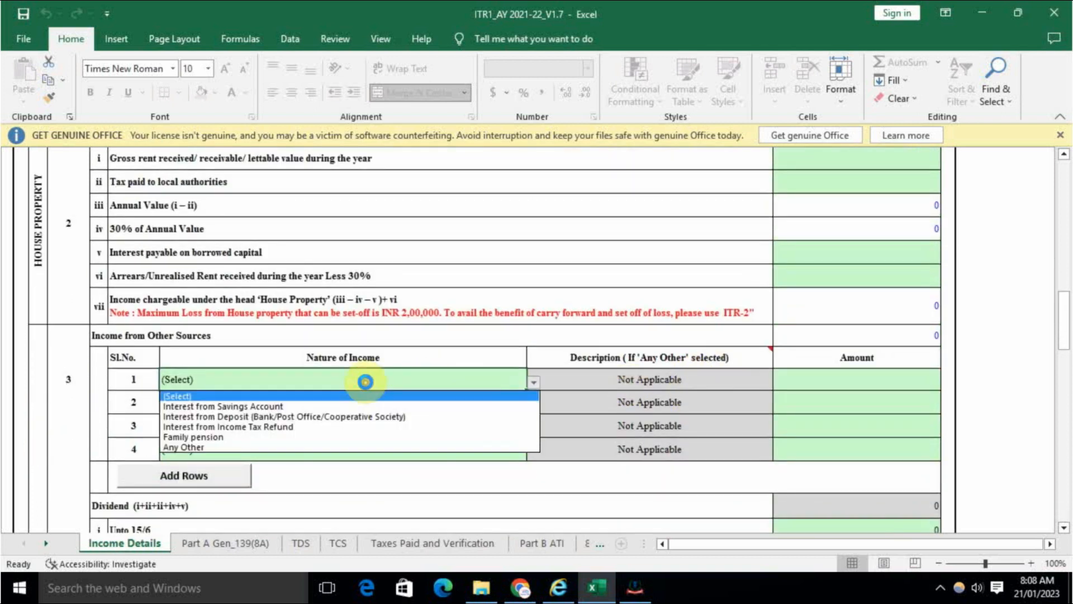
key("Escape")
left_click(812, 376)
left_click(500, 385)
left_click(532, 383)
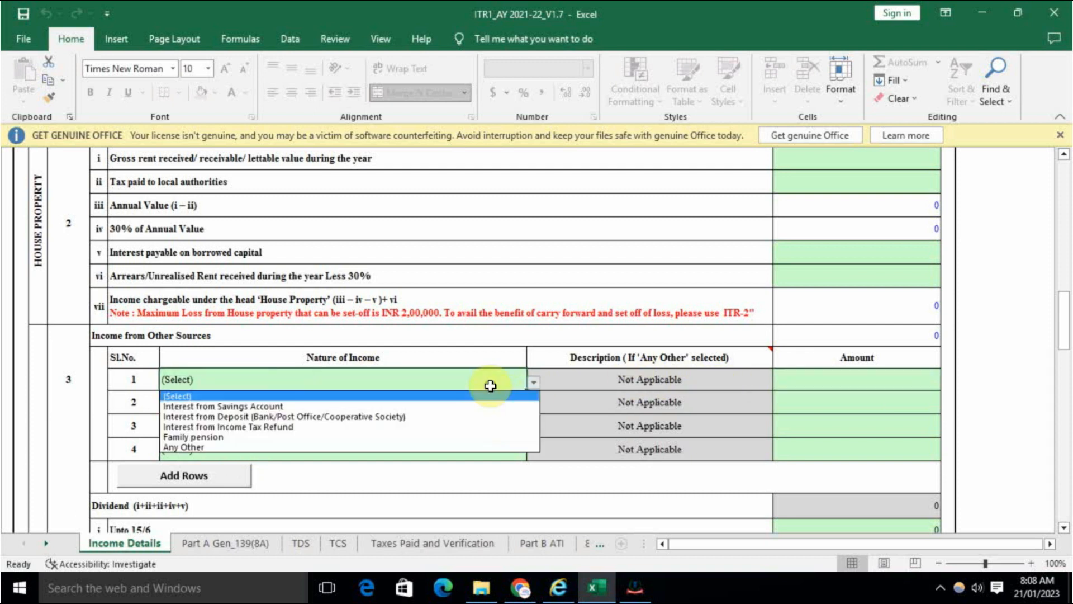
left_click(256, 448)
Step: Describe the first Income from Other Sources entry as "other income" and set its amount to 150000
left_click(586, 380)
double_click(586, 380)
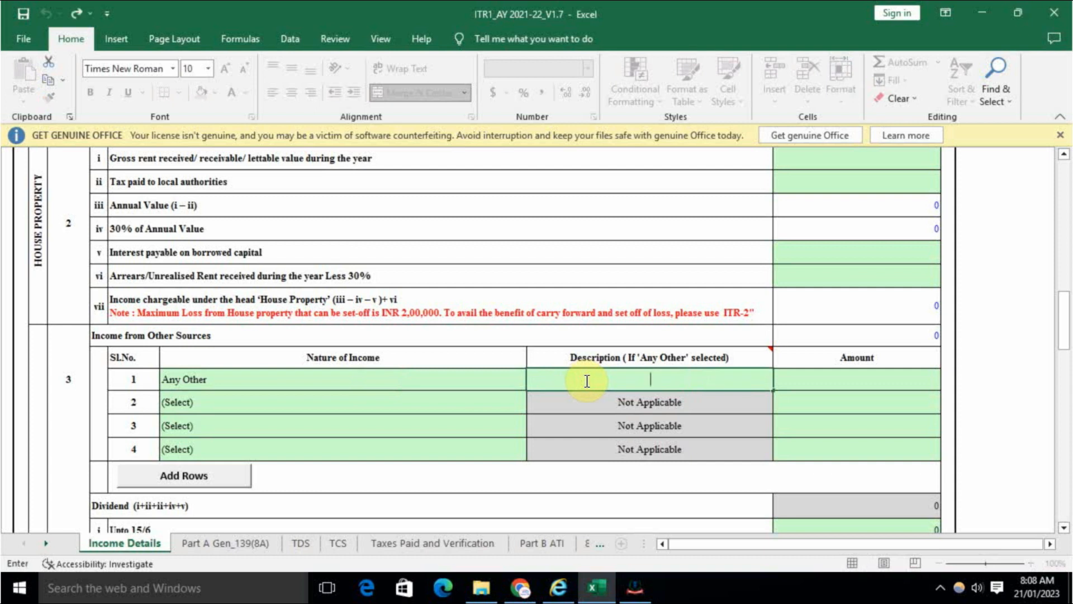
type("other income")
left_click(830, 378)
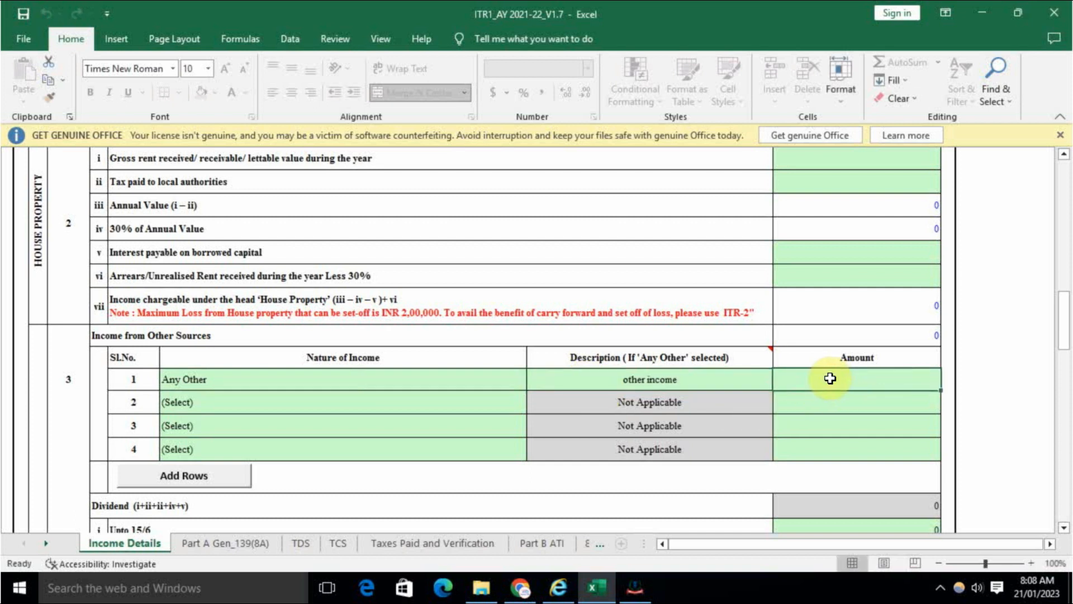
type("150000")
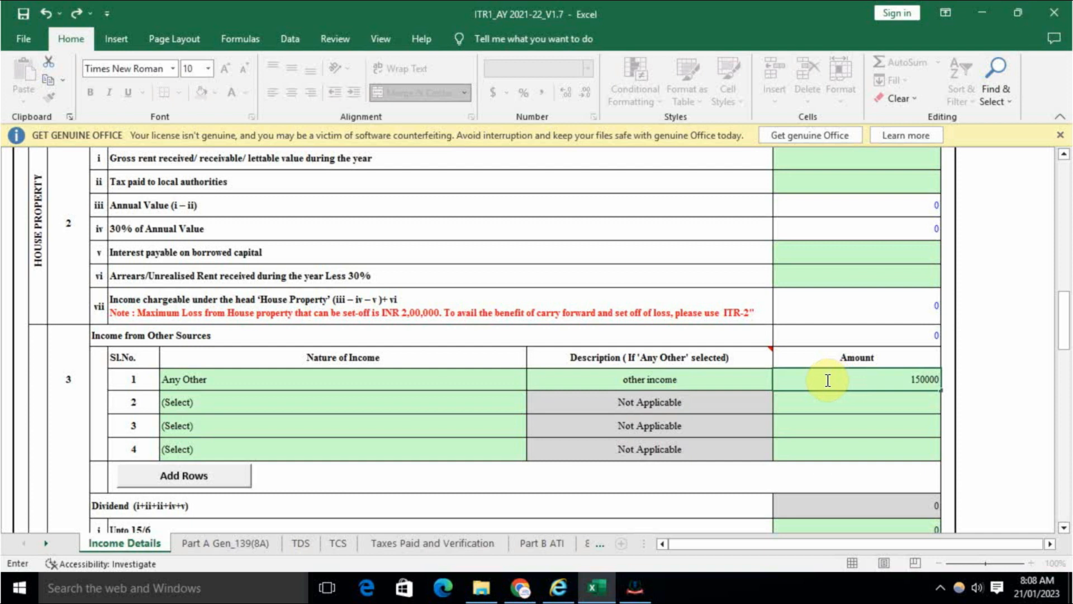
left_click(856, 398)
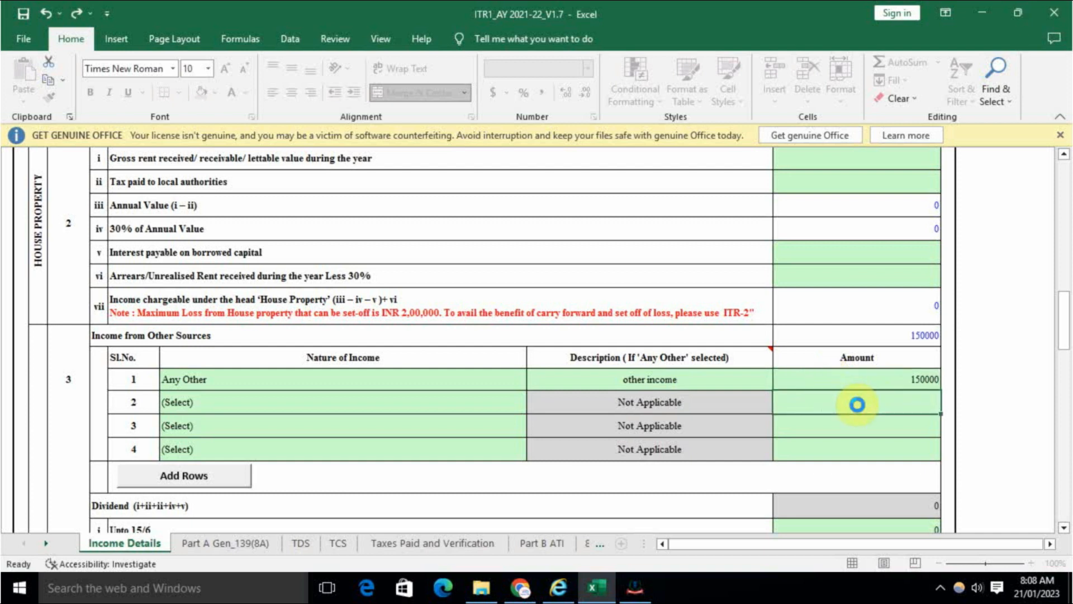
Step: Review the gross total income, Part C deductions, total income and tax payable figures on the Income Details sheet
scroll(858, 402, "down", 5)
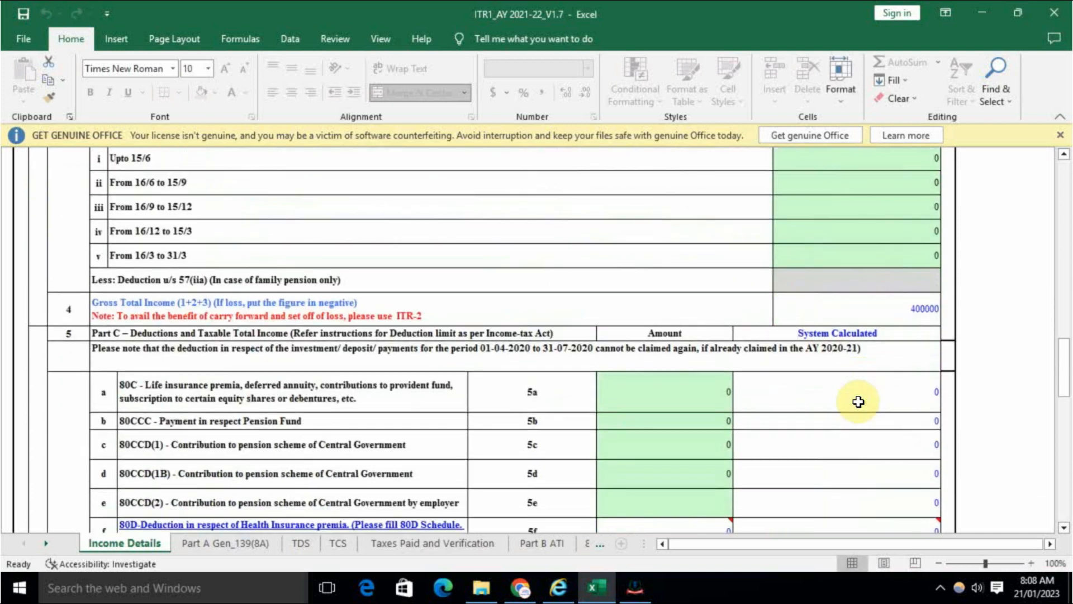
left_click(877, 309)
scroll(718, 331, "up", 3)
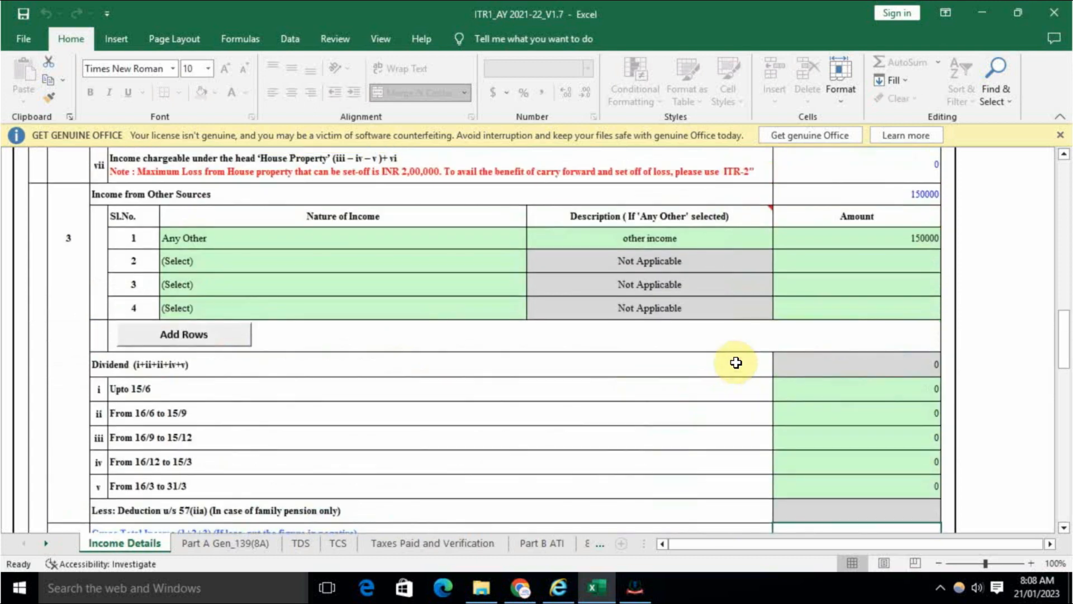
scroll(736, 362, "down", 6)
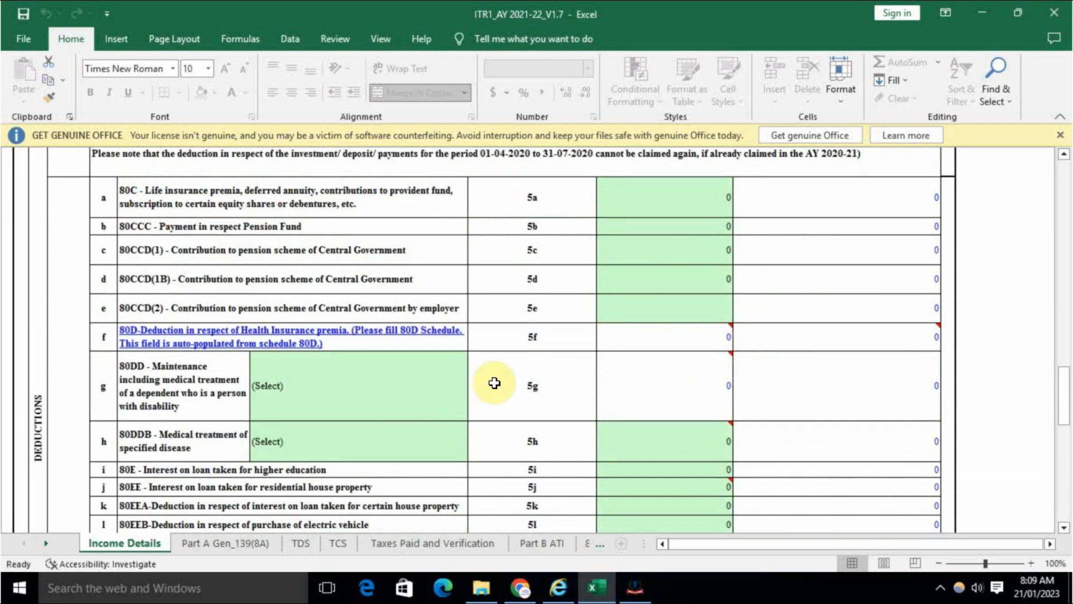
scroll(711, 394, "up", 2)
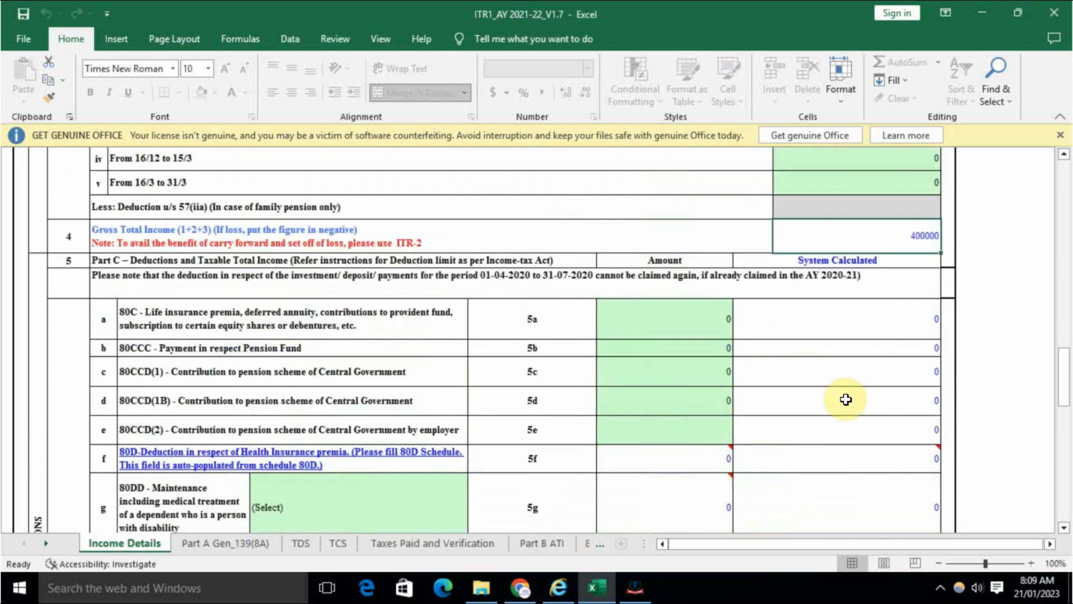
scroll(684, 414, "down", 7)
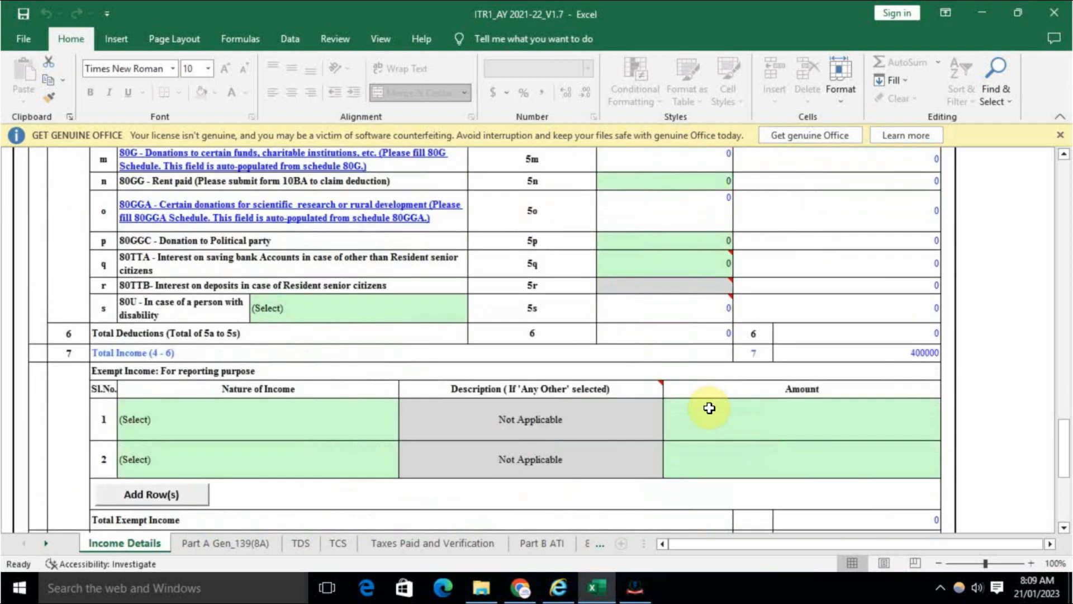
scroll(749, 385, "down", 5)
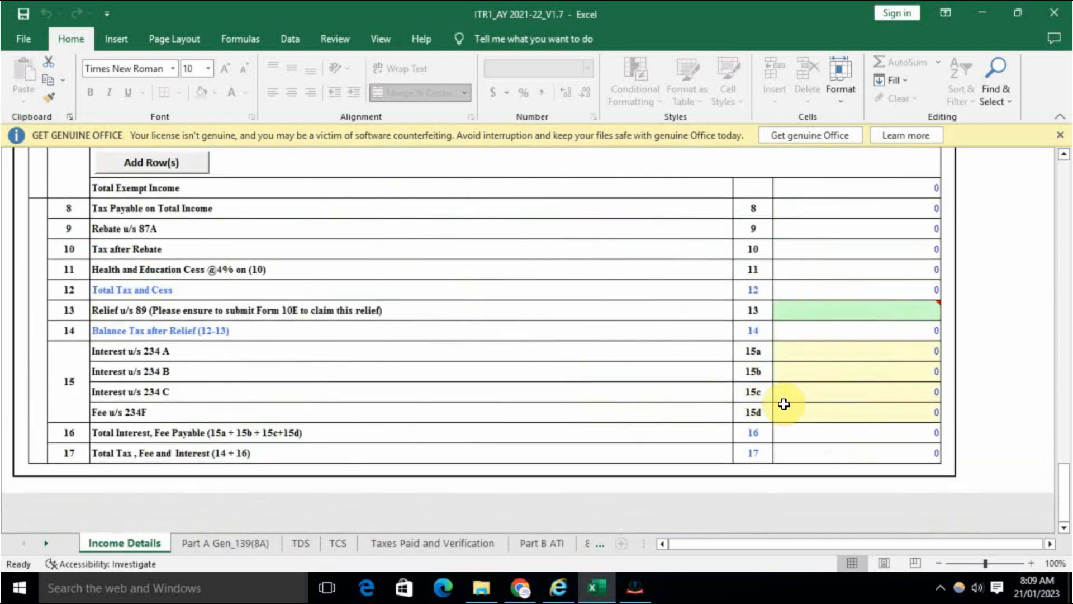
Step: Validate the Income Details sheet and dismiss the alert listing the missing mandatory fields
scroll(785, 413, "up", 1)
scroll(786, 414, "up", 10)
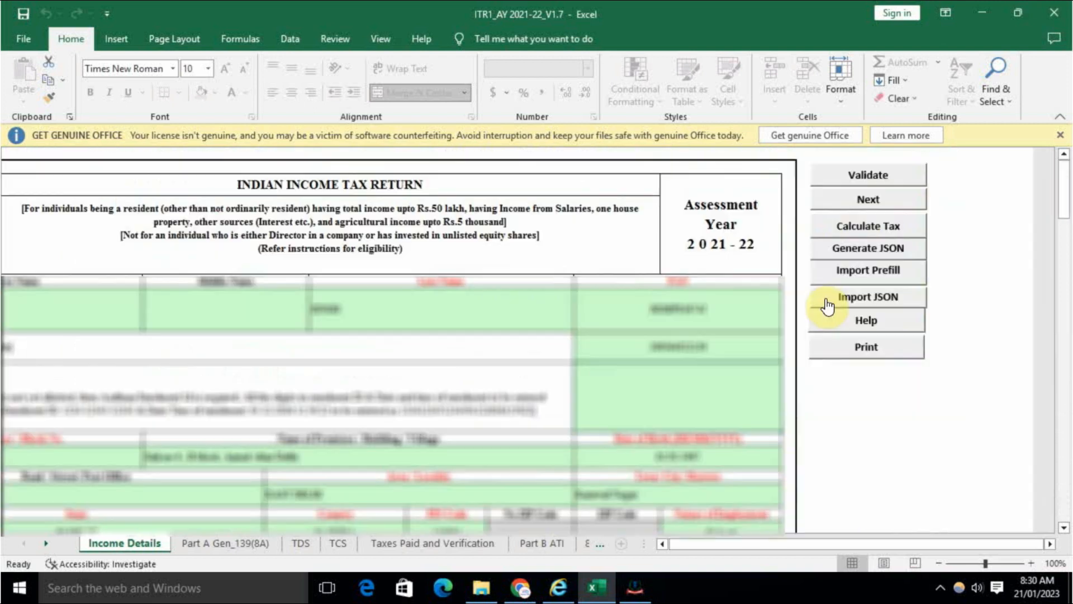
left_click(901, 177)
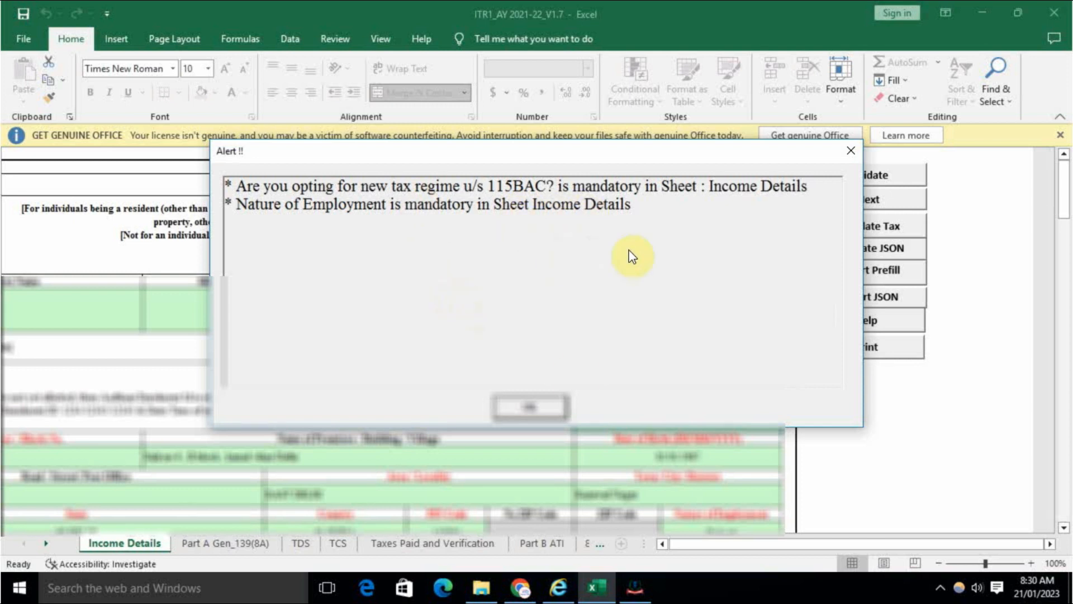
left_click(556, 406)
Step: Answer No to opting for the new tax regime u/s 115BAC, confirm the change, and set Nature of Employment to Others
scroll(556, 396, "down", 2)
scroll(557, 396, "down", 5)
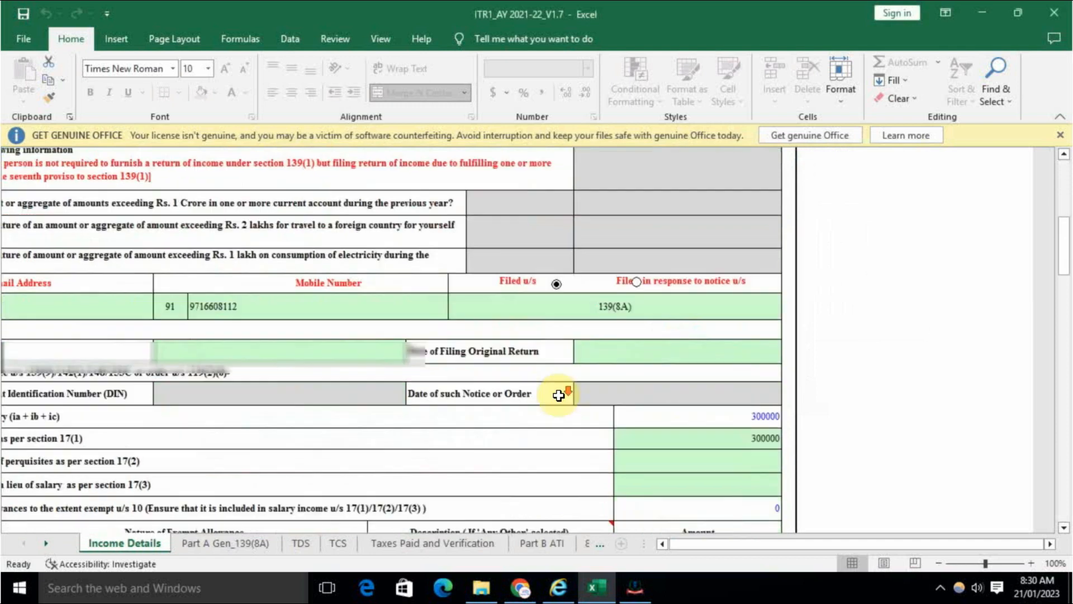
scroll(558, 396, "up", 2)
scroll(559, 396, "up", 1)
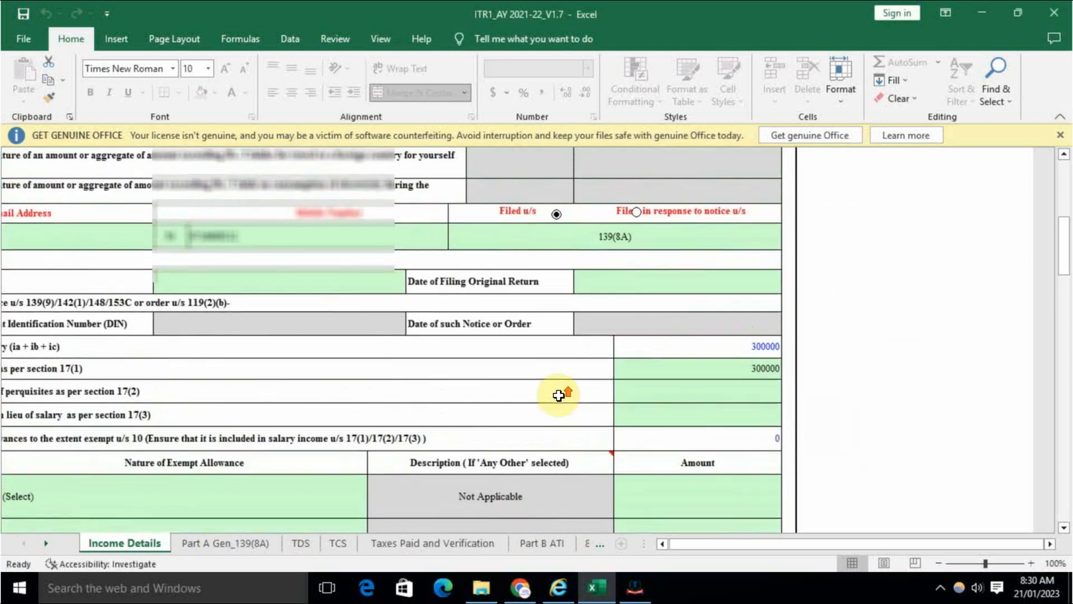
left_click_drag(753, 543, 754, 549)
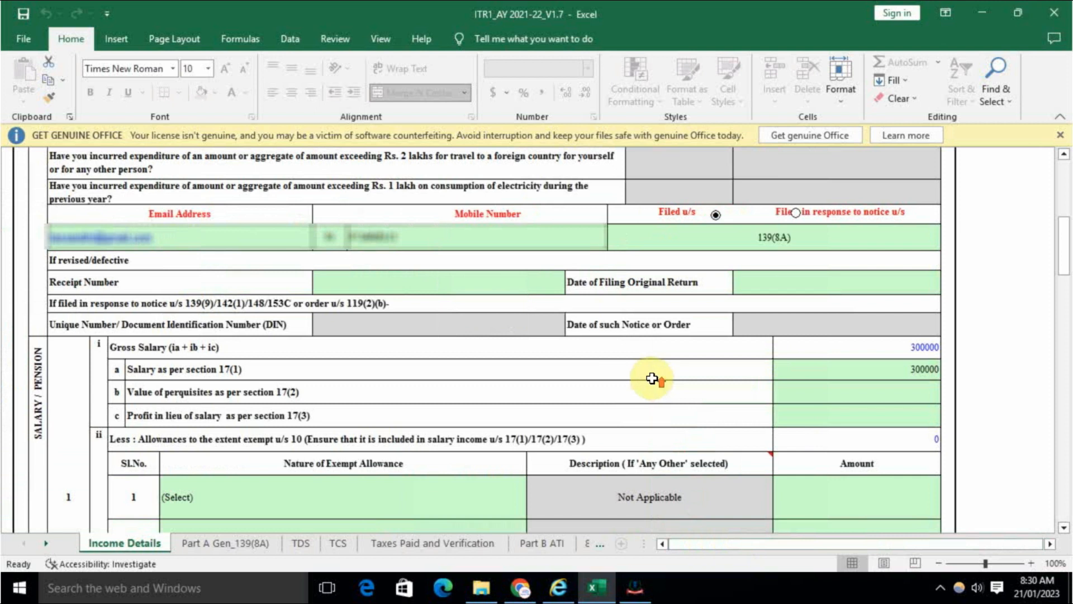
scroll(652, 378, "up", 4)
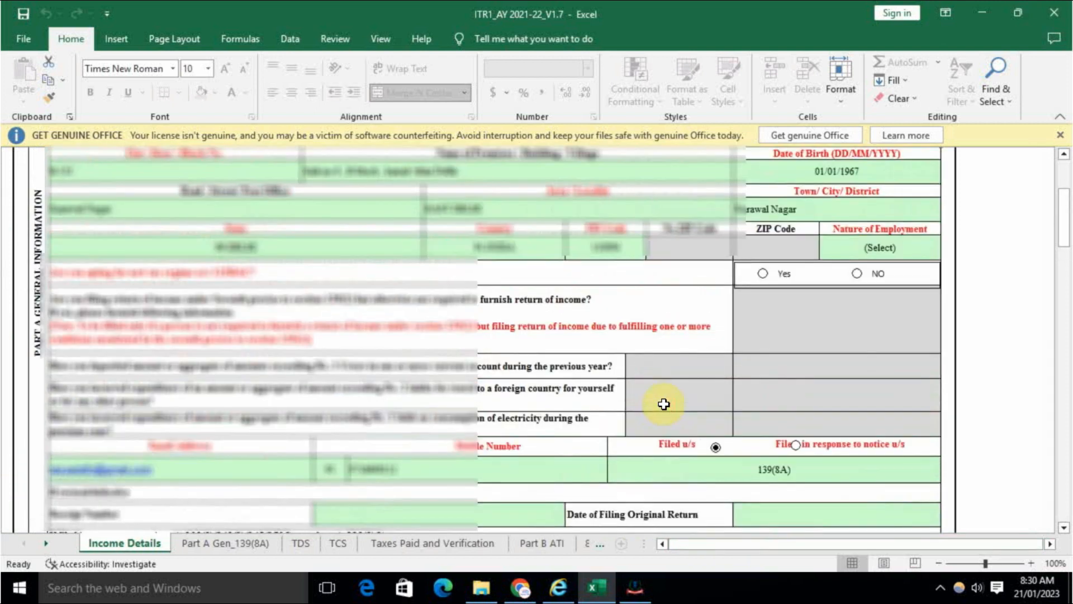
left_click(857, 274)
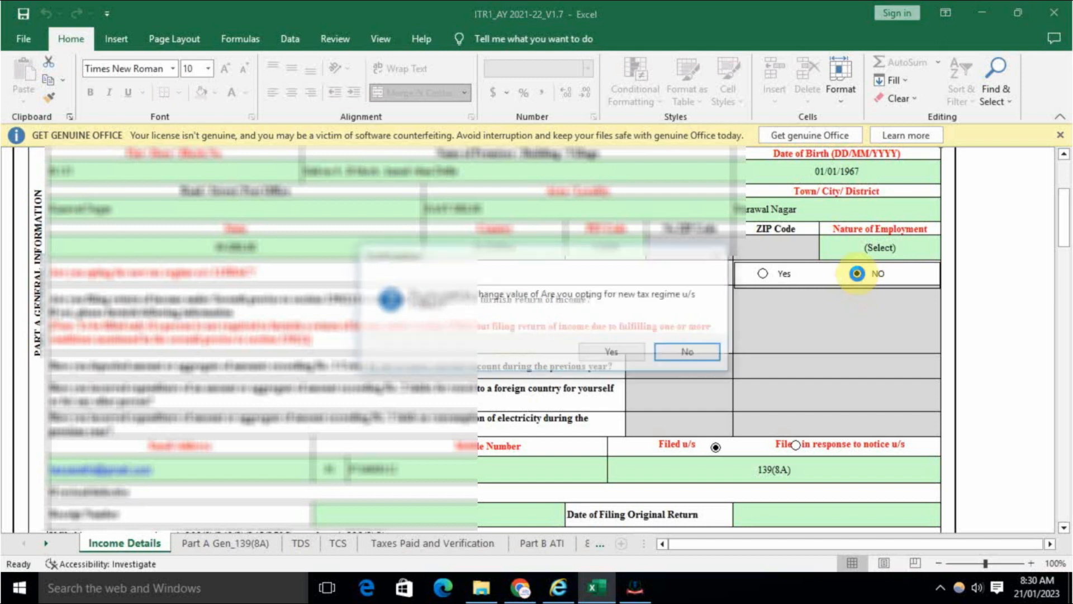
left_click(632, 358)
left_click(880, 198)
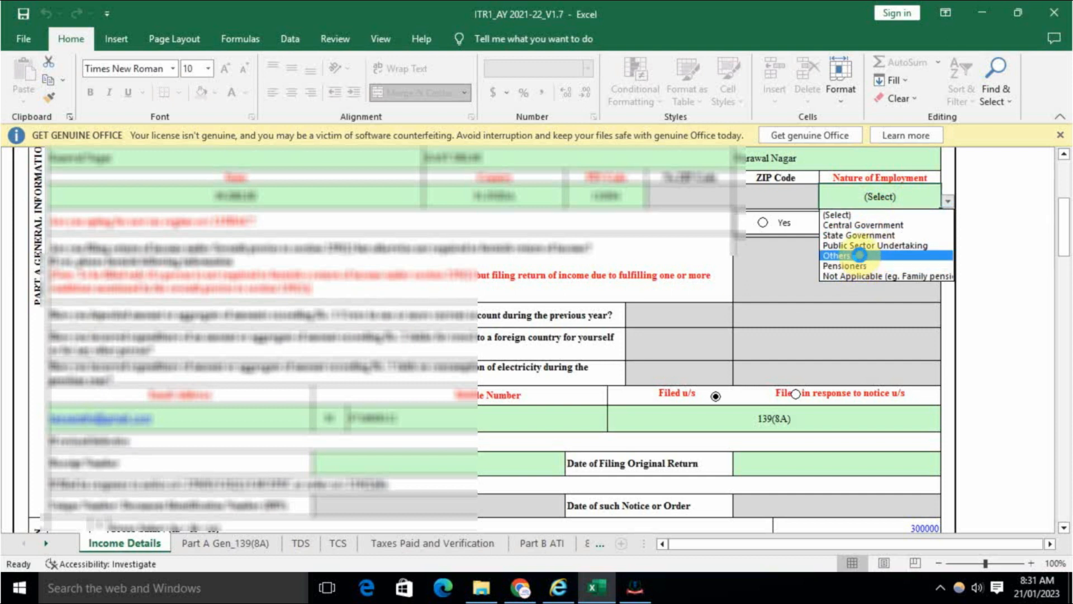
left_click(859, 255)
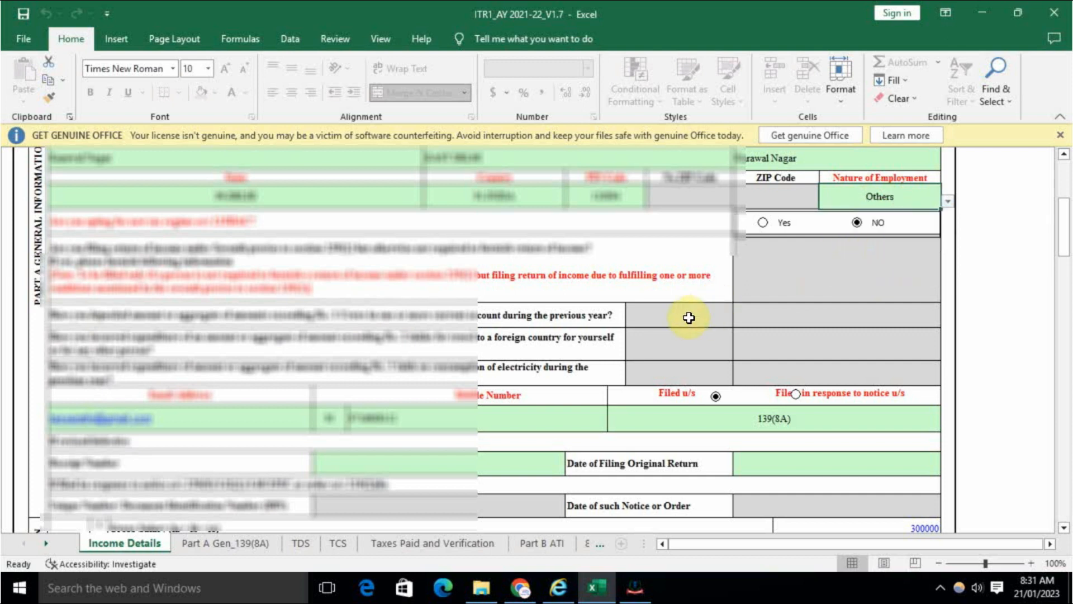
Step: Validate the Income Details sheet again with the mandatory fields filled, and check the gross total income and deductions section
left_click(759, 369)
left_click(1026, 176)
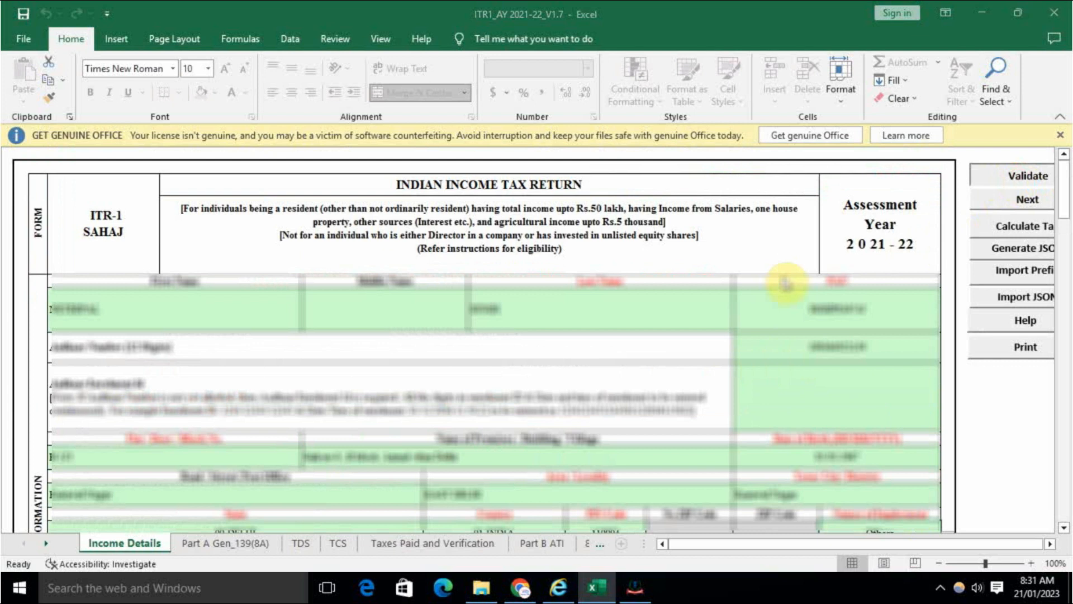
left_click(530, 337)
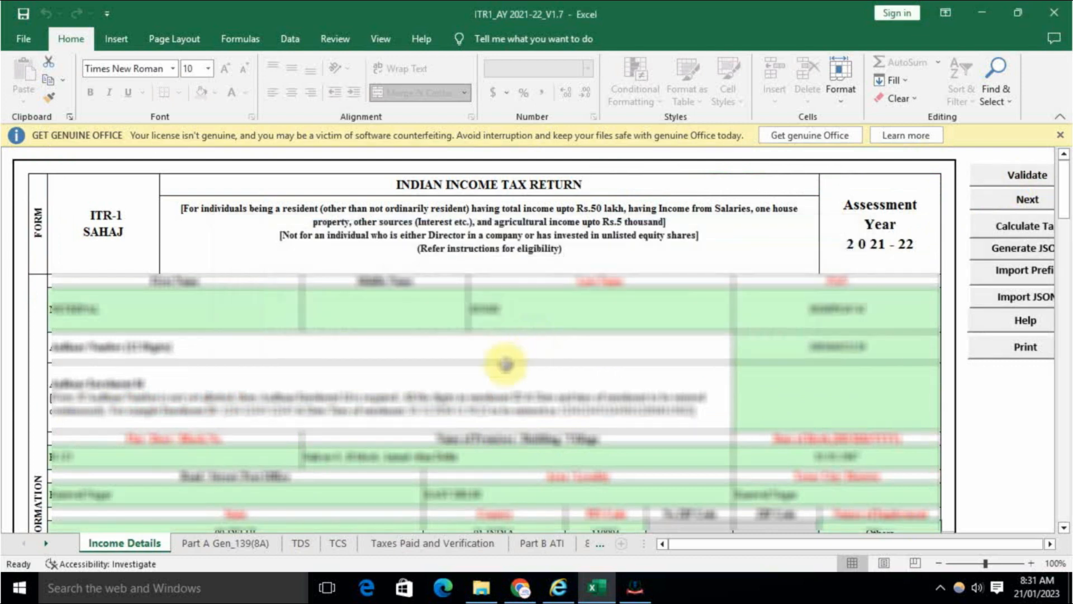
scroll(507, 364, "down", 1)
scroll(506, 364, "down", 15)
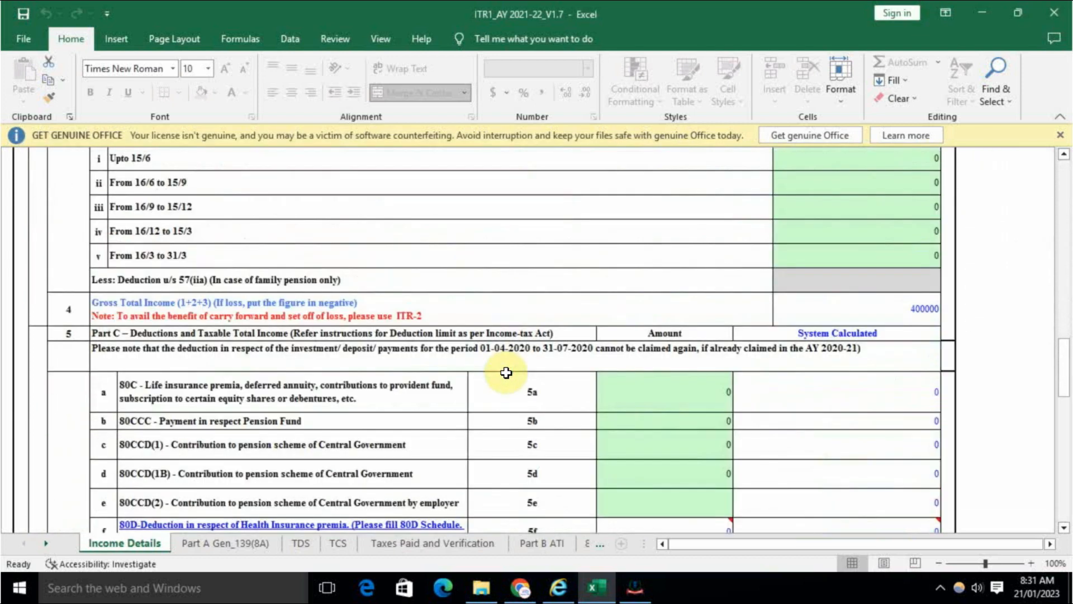
Step: Review the gross total income, Part C deductions, exempt income, and tax and interest rows on the Income Details sheet
left_click(888, 386)
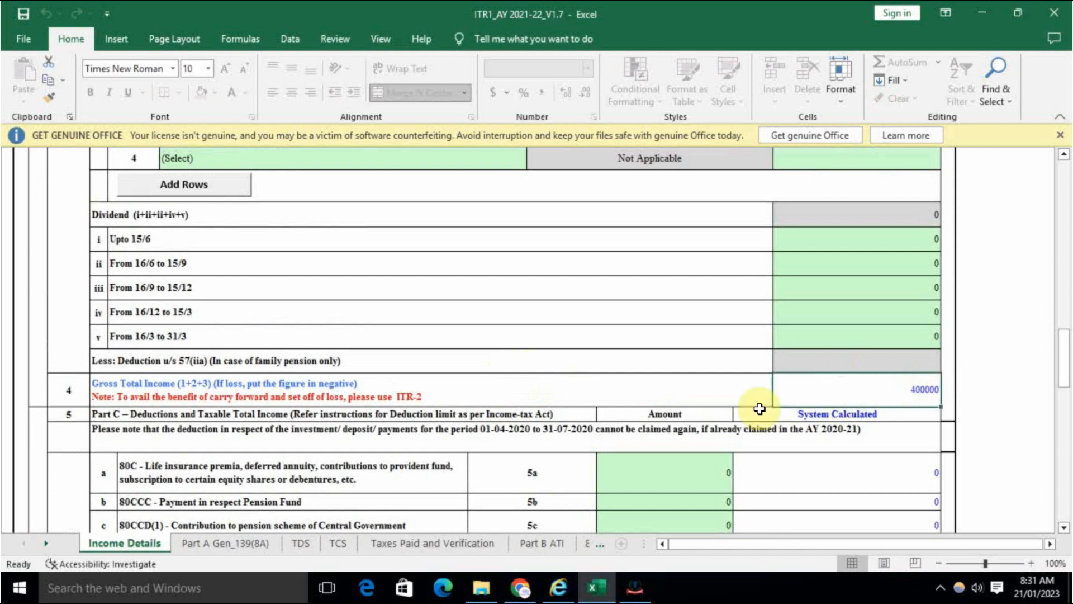
scroll(767, 414, "up", 1)
scroll(767, 414, "down", 3)
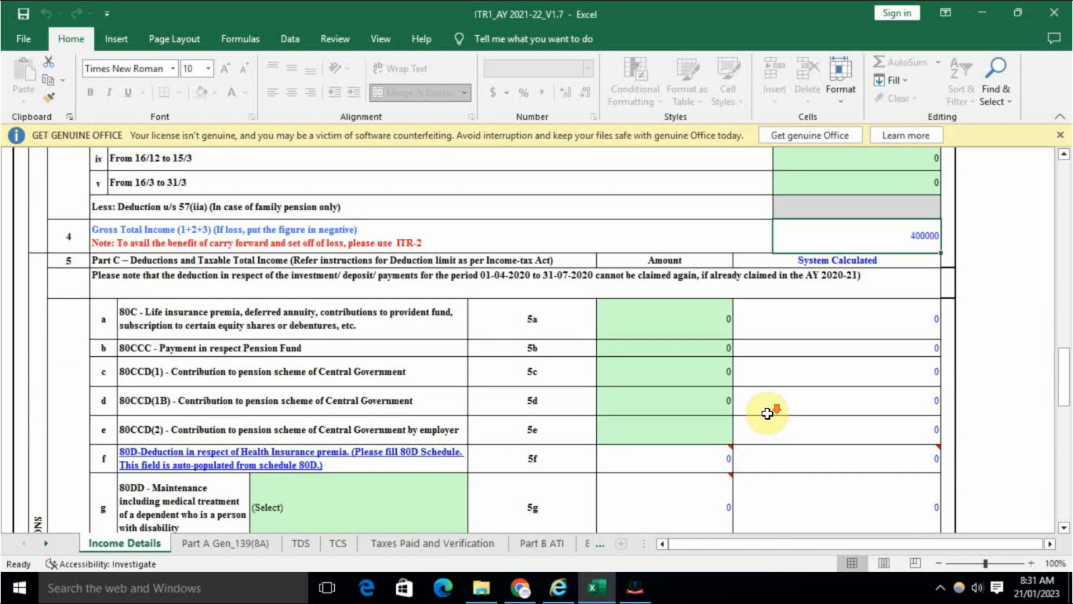
scroll(767, 414, "down", 6)
scroll(766, 414, "down", 4)
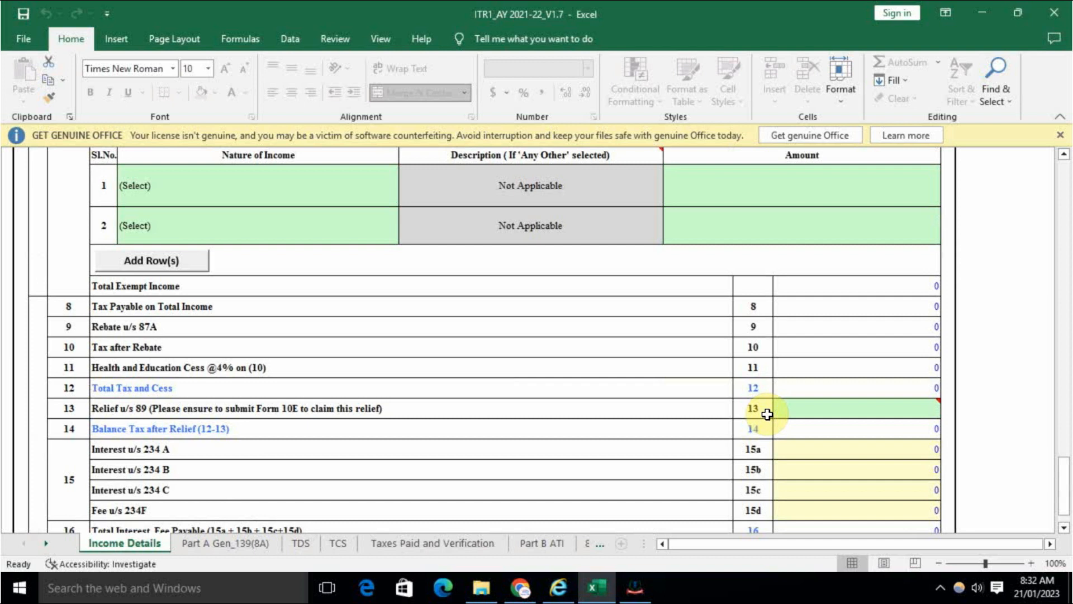
scroll(767, 413, "down", 5)
scroll(767, 413, "up", 5)
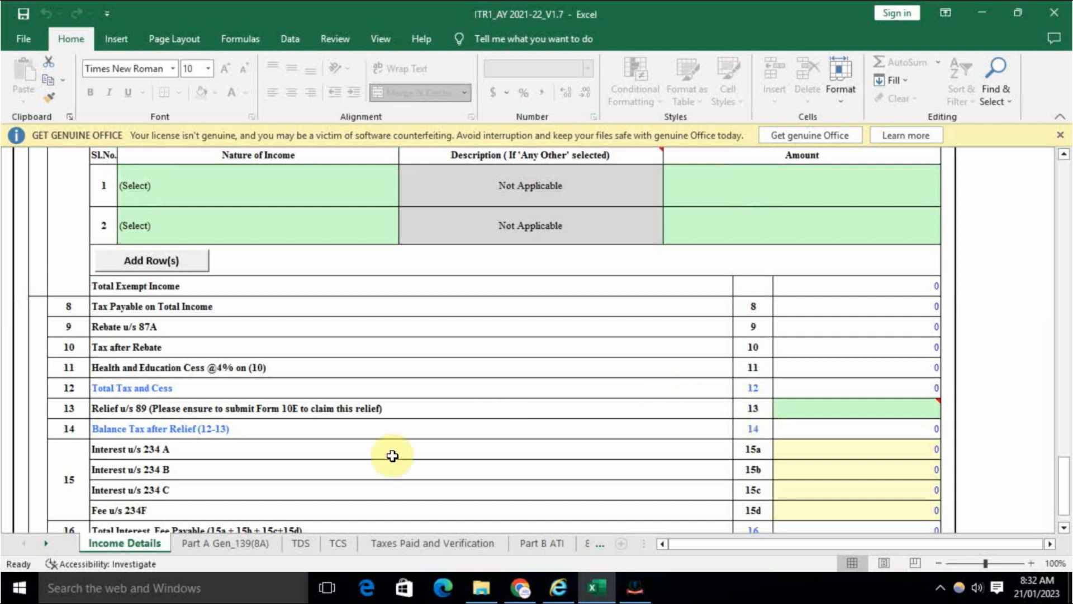
Step: On the Part A Gen_139(8A) sheet, answer Yes to return previously filed (A5) and set its filing section (A6) to 139(1)
left_click(251, 546)
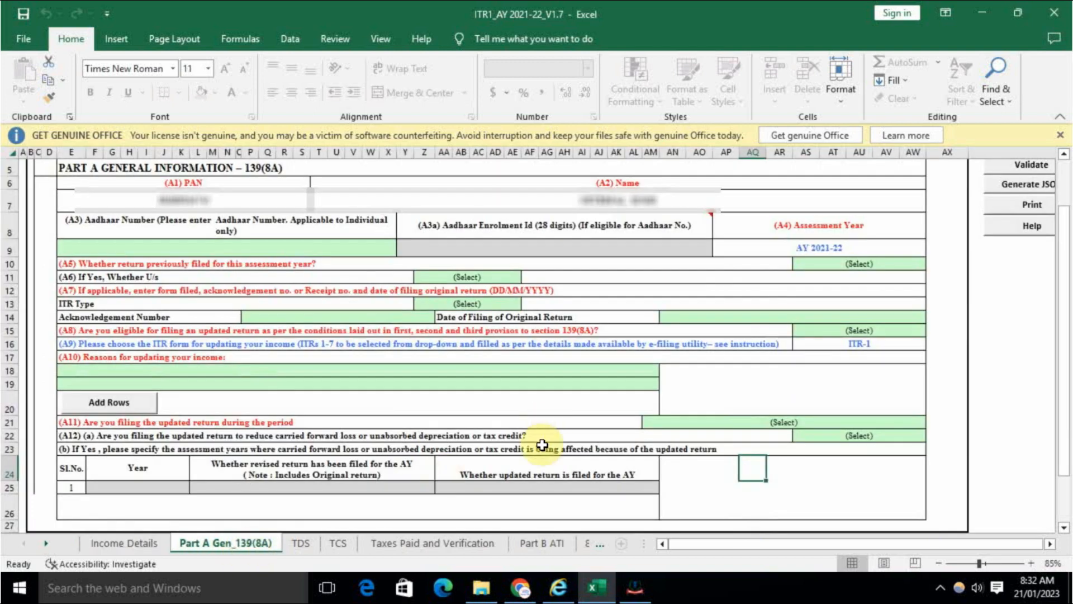
scroll(551, 443, "up", 2)
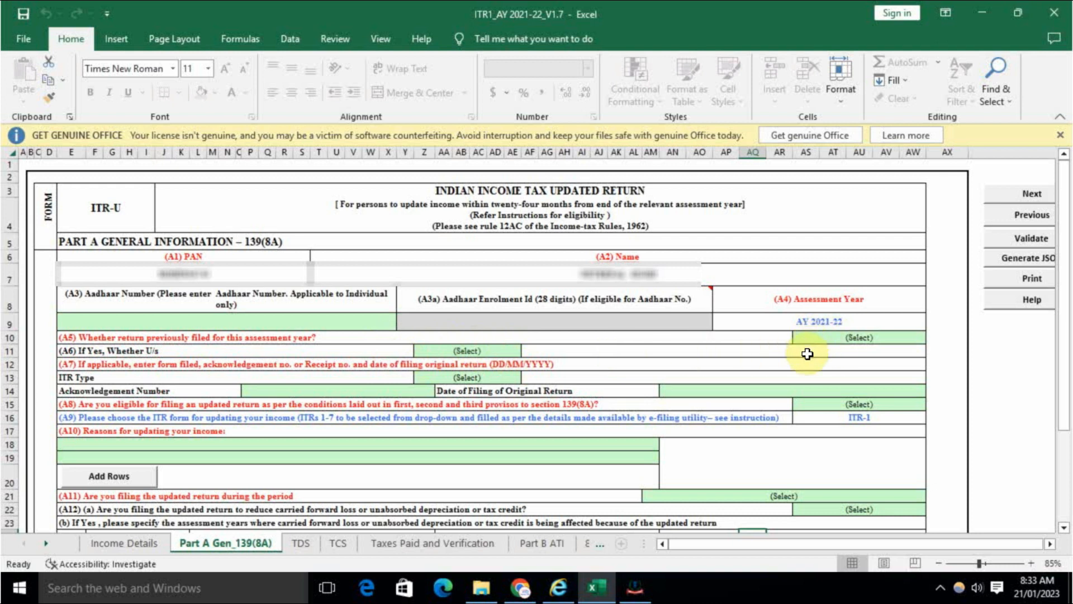
left_click(844, 337)
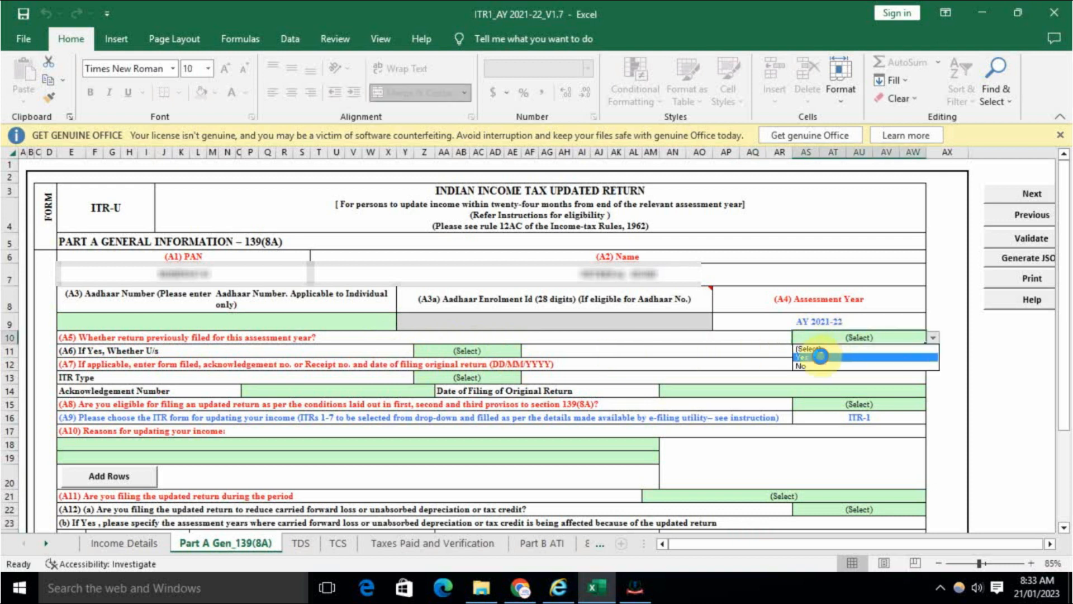
left_click(820, 356)
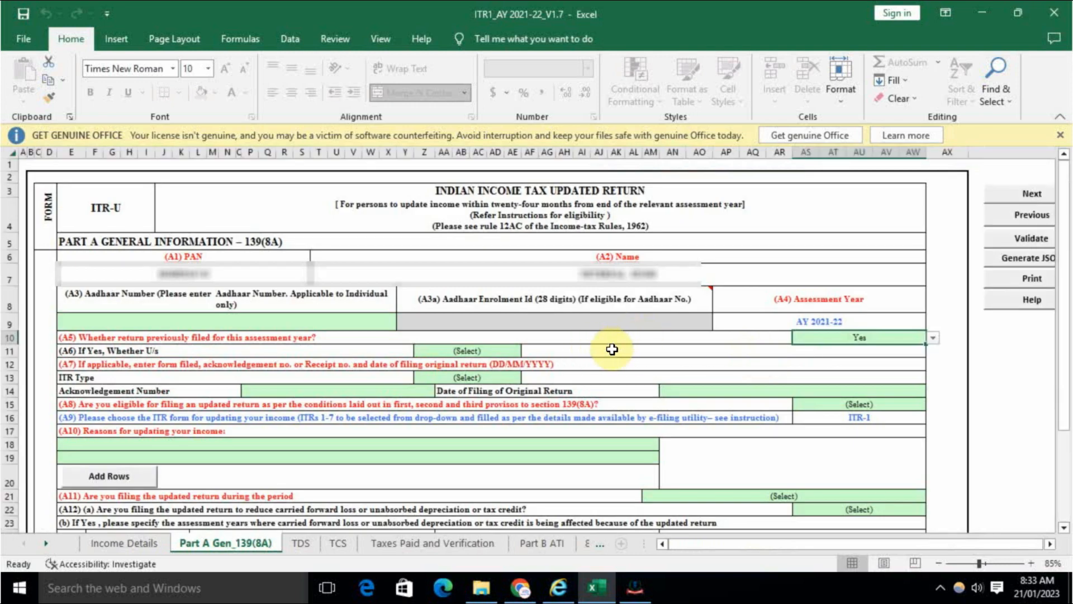
left_click(479, 350)
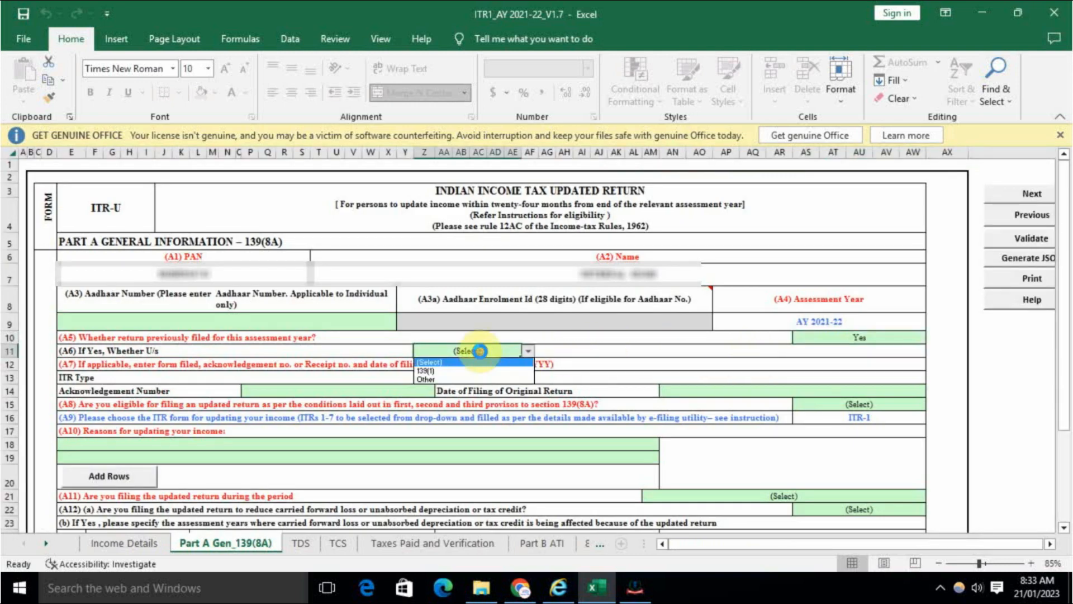
left_click(460, 371)
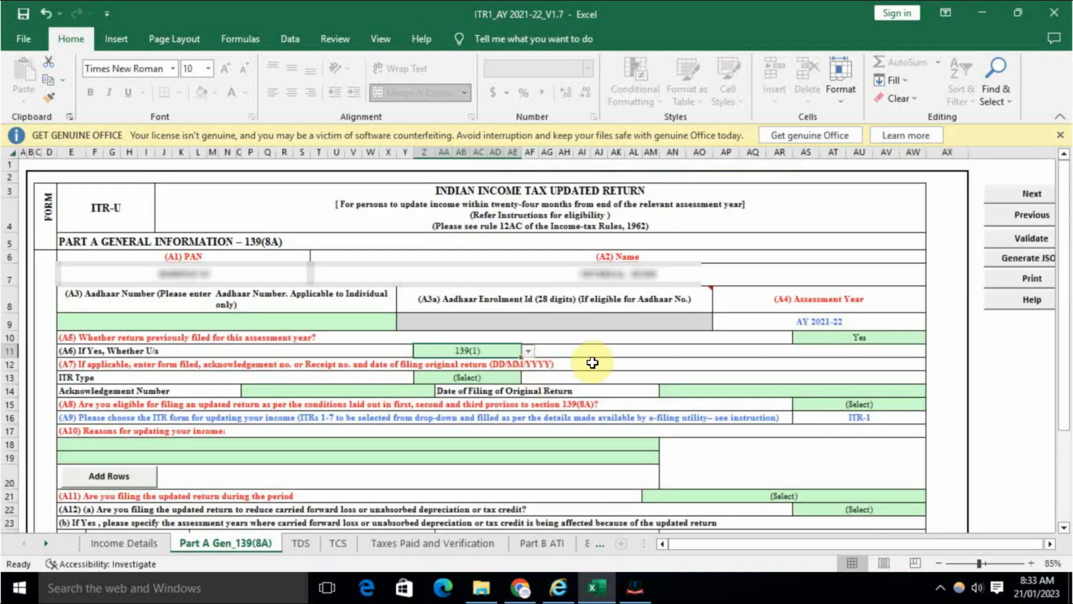
Step: Set the original return's ITR Type to ITR1 and answer Yes to eligibility for filing an updated return (A8)
left_click(474, 382)
key("alt+Down")
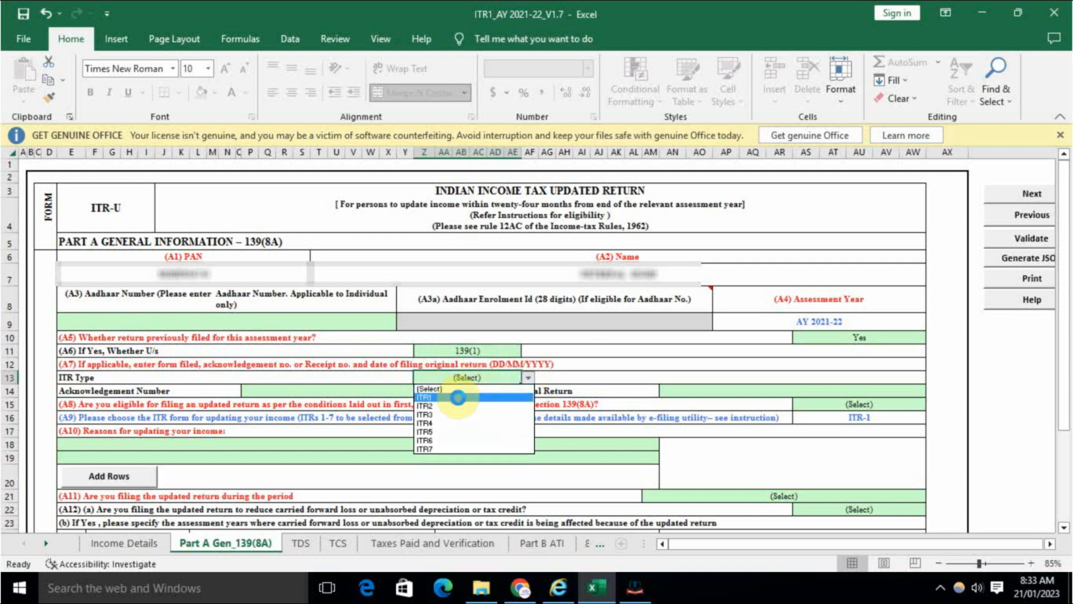
left_click(458, 397)
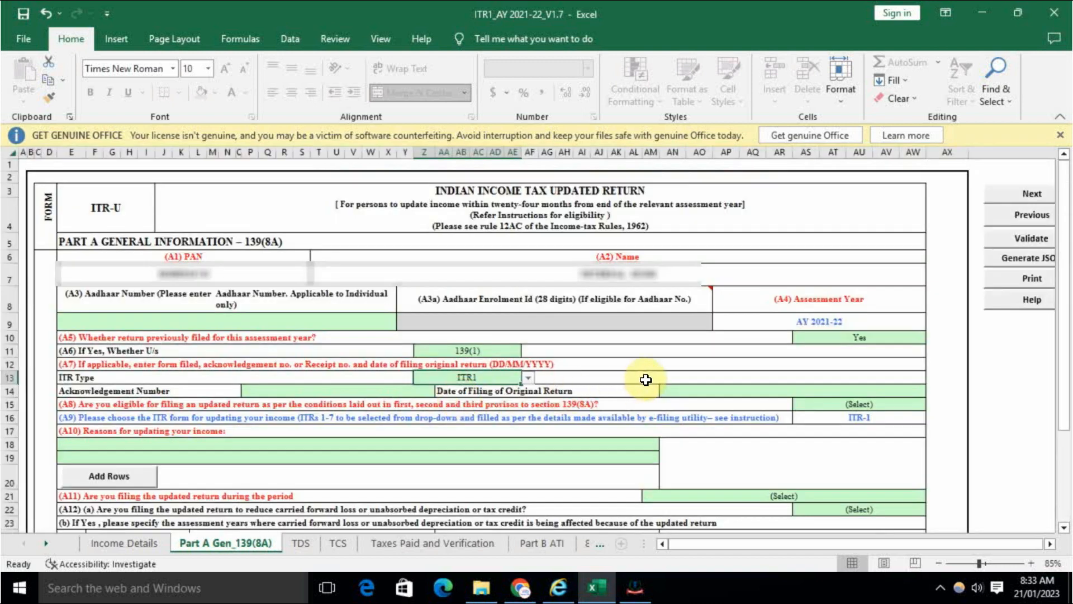
left_click(859, 406)
key("alt+Down")
left_click(864, 424)
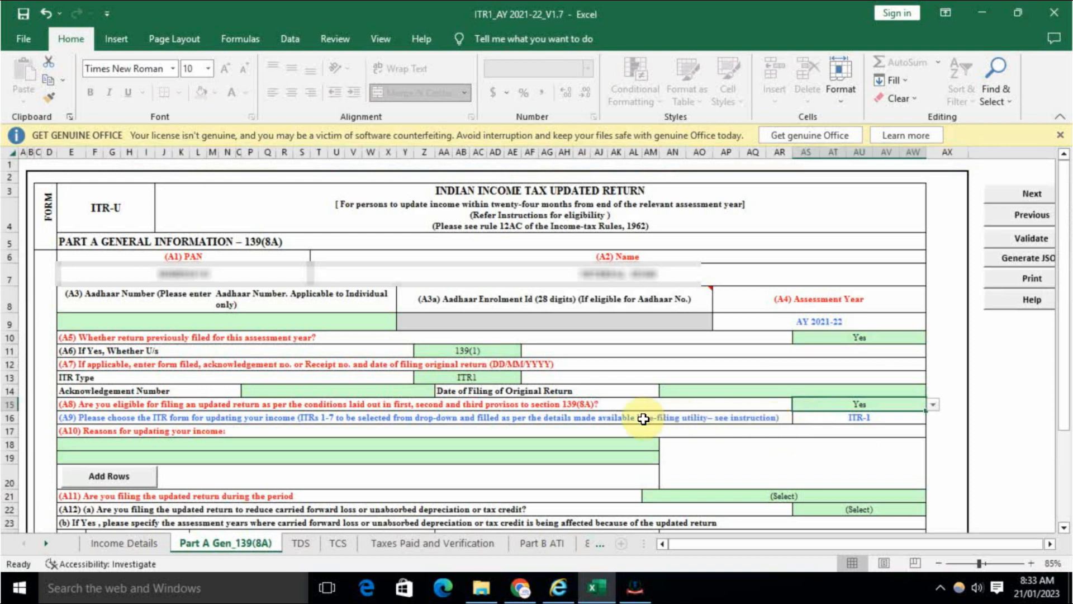
Step: Set the first reason for updating income (A10) to "Income not reported correctly"
scroll(559, 428, "down", 1)
left_click(222, 407)
left_click(220, 408)
key("alt+Down")
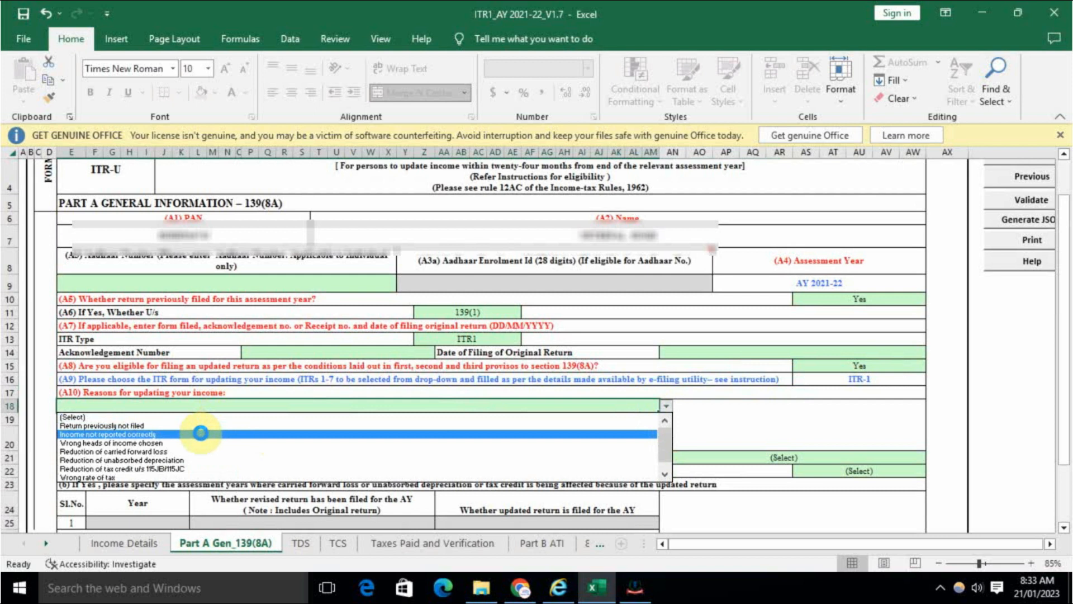
left_click(201, 434)
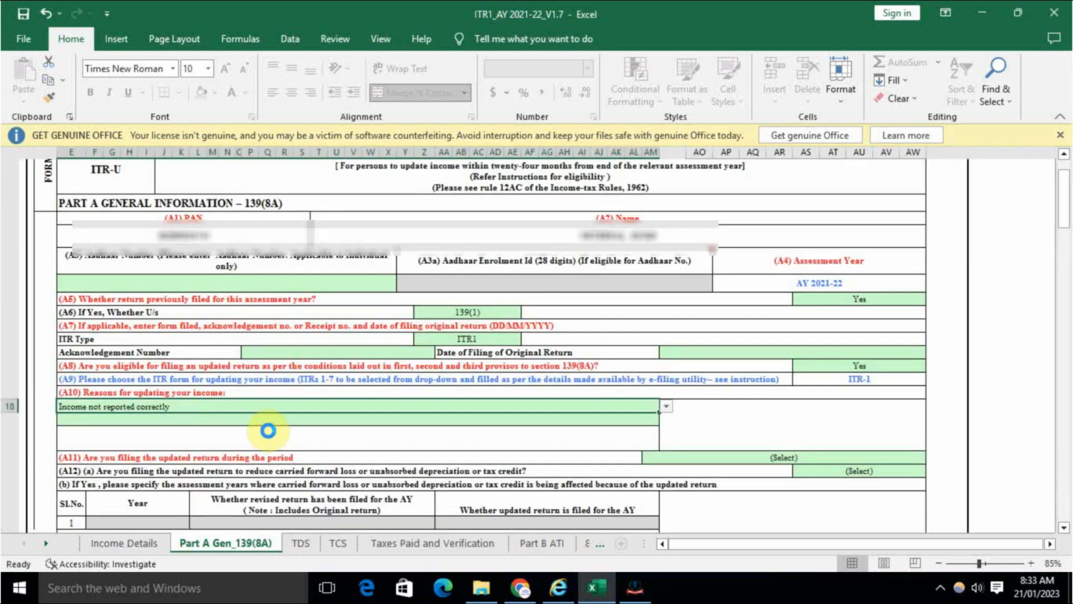
left_click(583, 438)
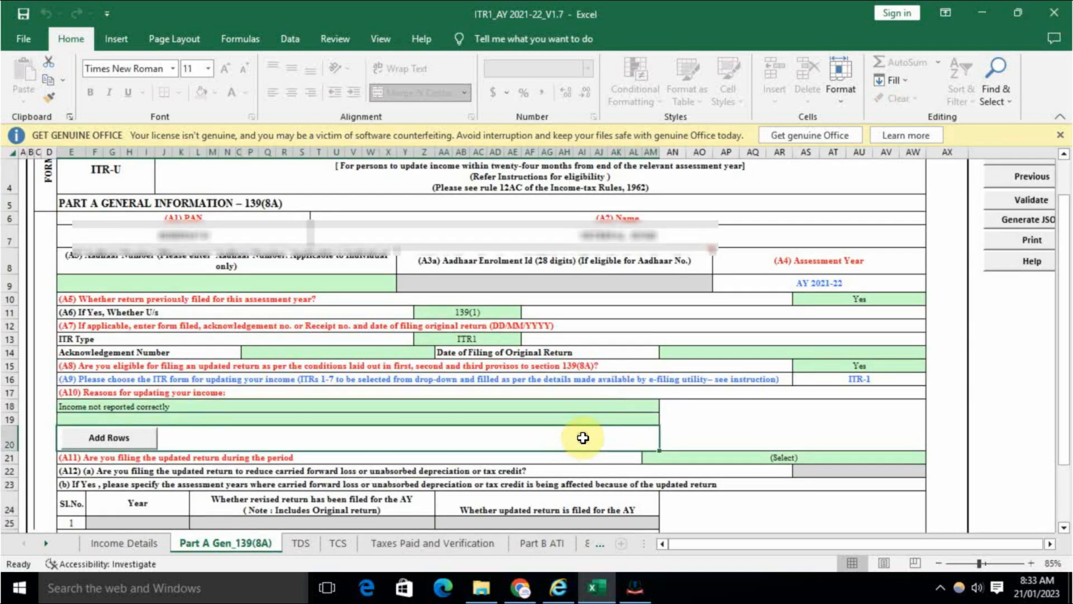
Step: Set the updated return filing period (A11) to "Up to 12 months from the end of Relevant Assessment Year"
scroll(583, 442, "down", 2)
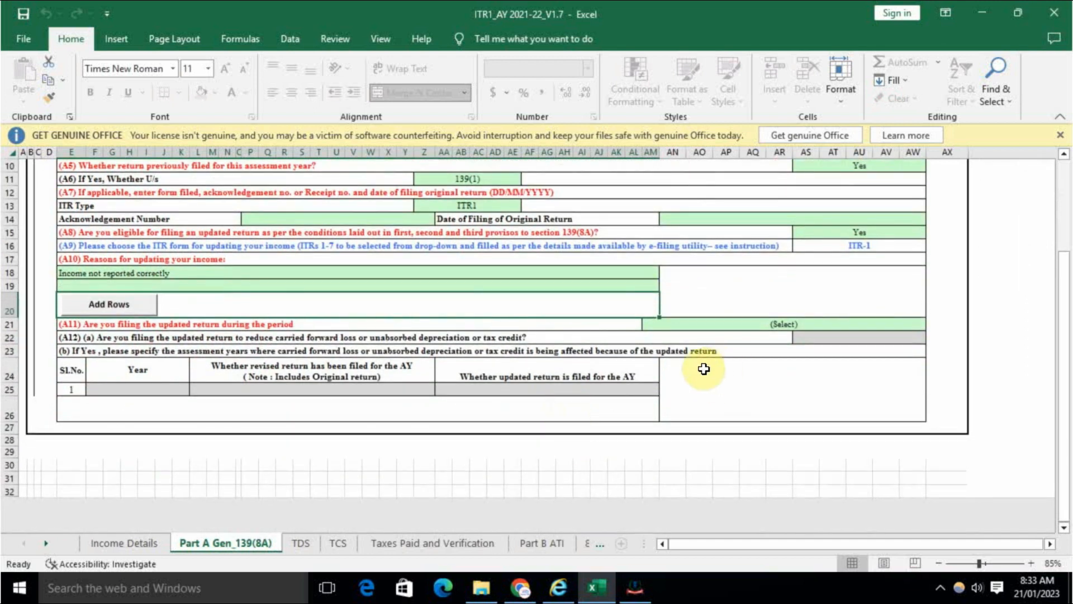
left_click(752, 324)
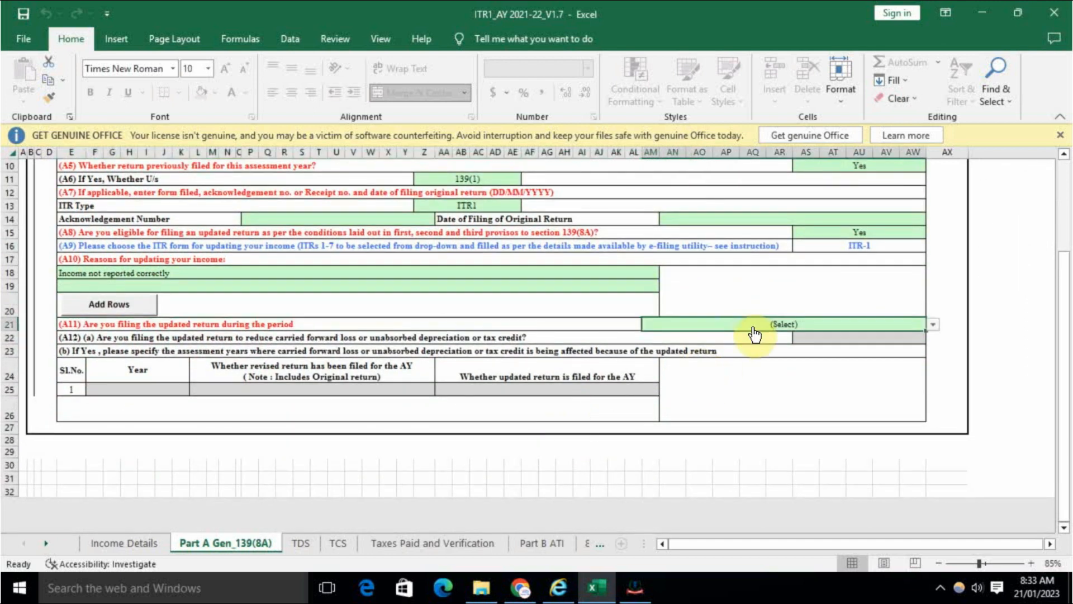
left_click(753, 330)
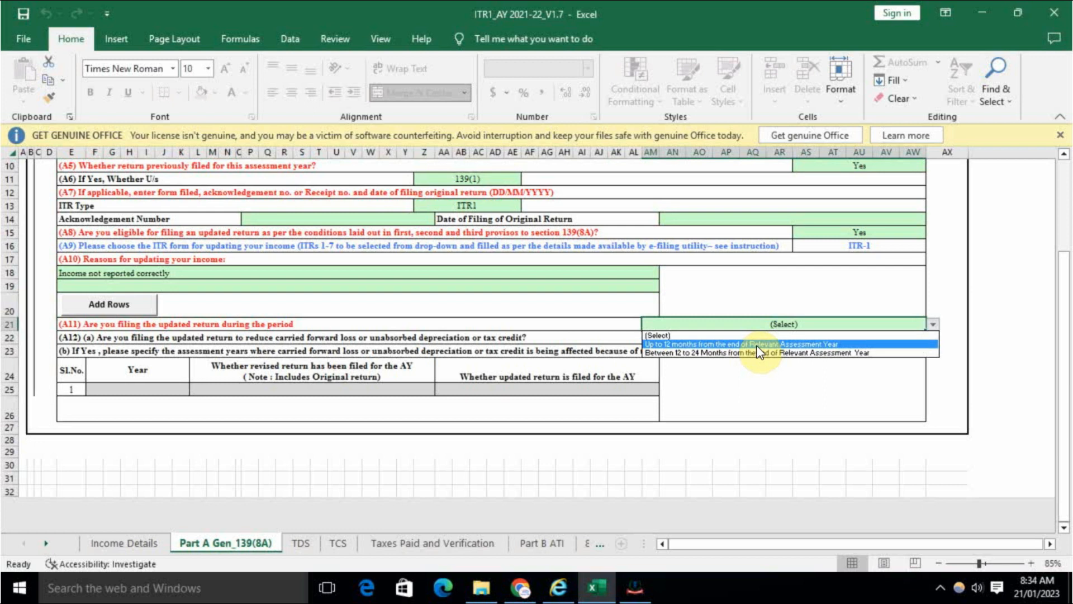
left_click(757, 344)
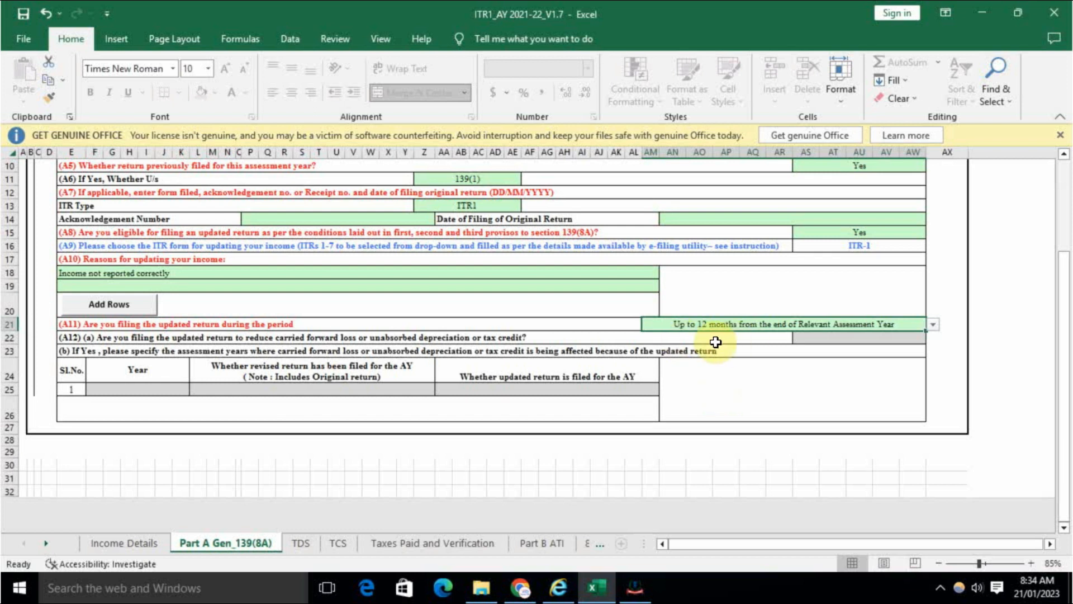
Step: Switch to the e-Filing portal in the browser and continue the expiring session
scroll(731, 374, "up", 5)
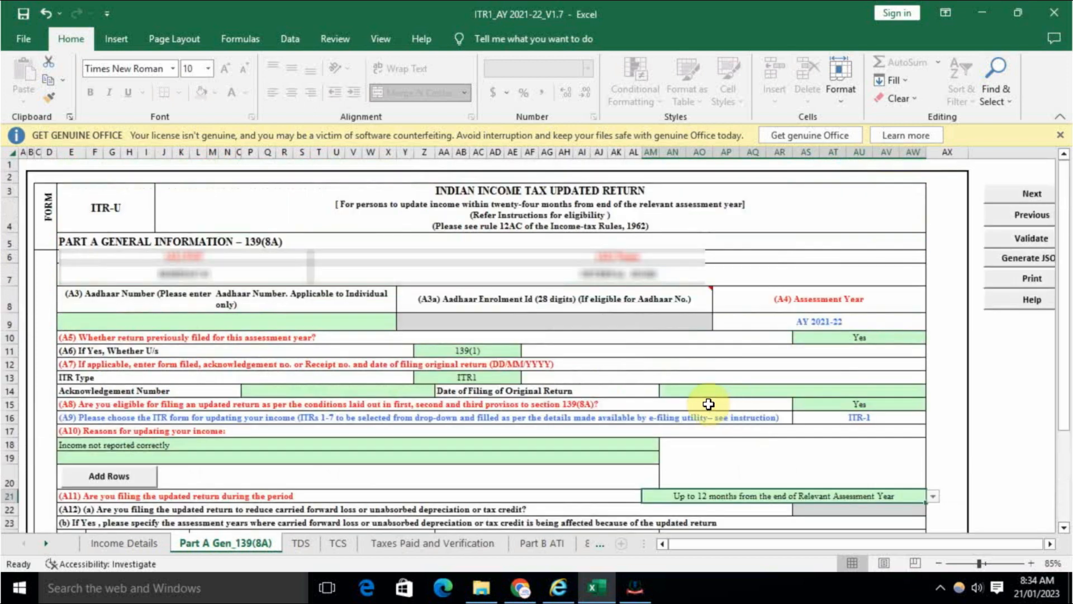
left_click(364, 393)
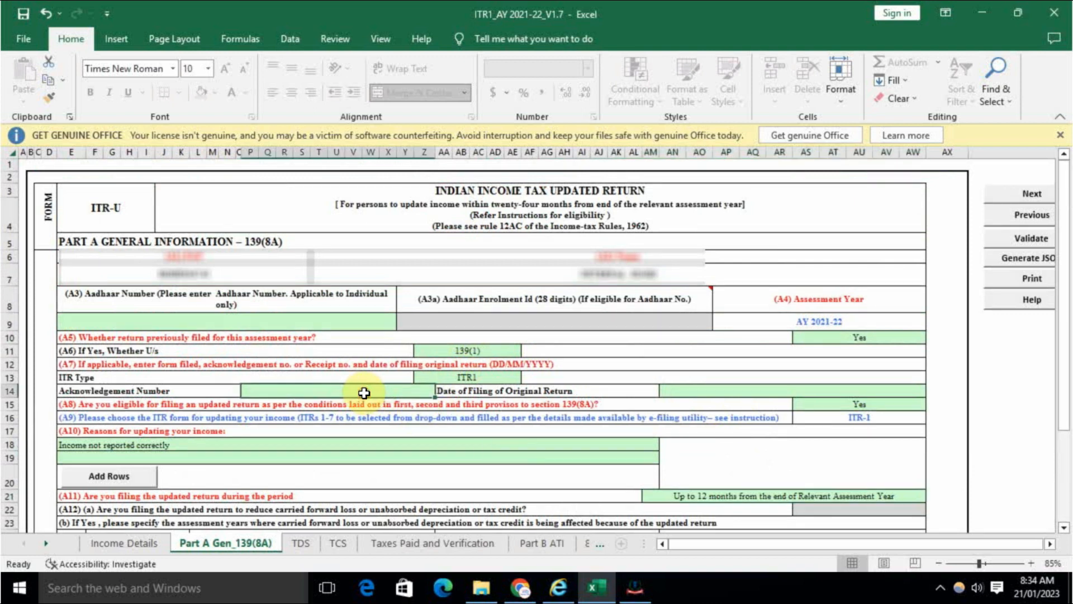
left_click(677, 391)
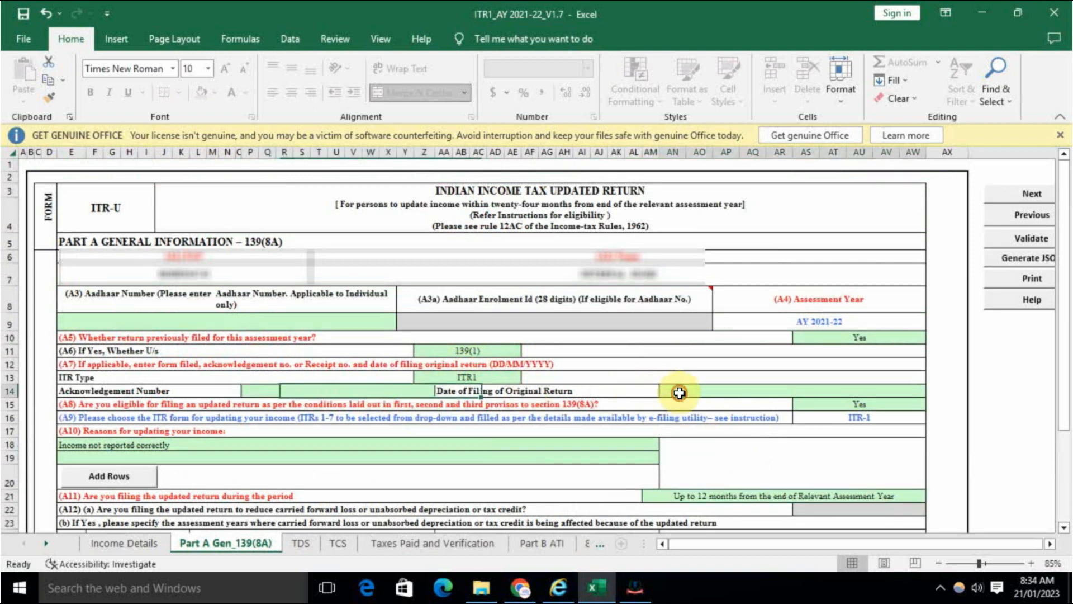
left_click(522, 588)
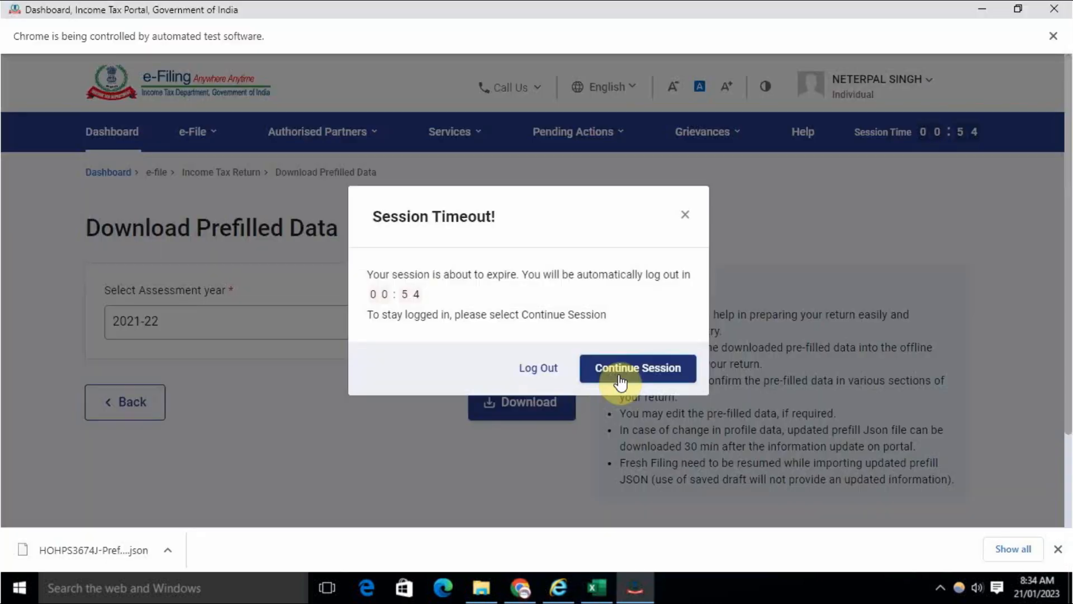
left_click(618, 436)
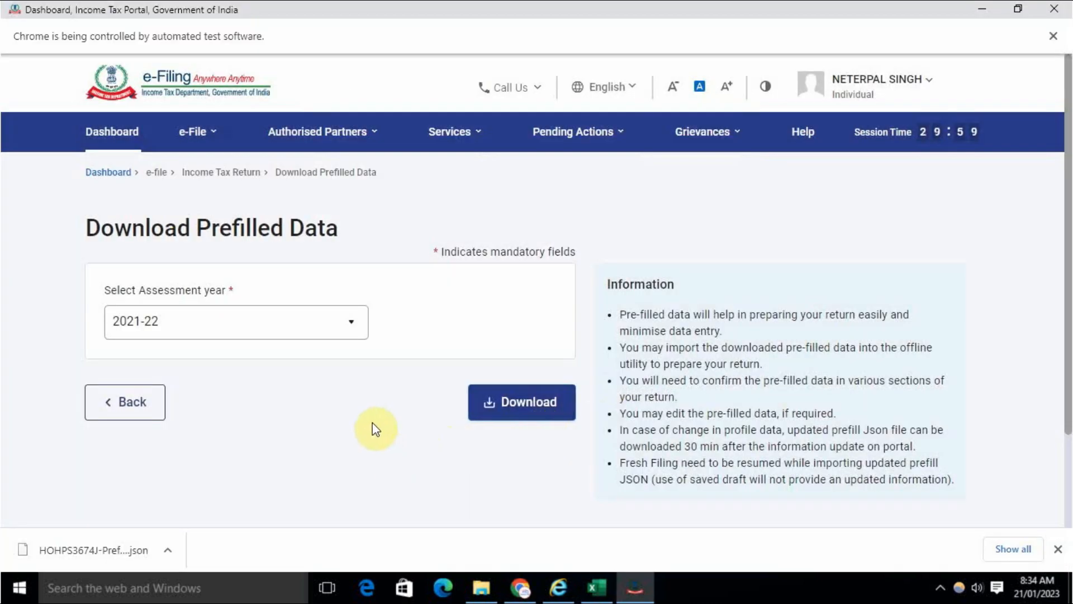
Step: Open the filed income tax returns and locate the acknowledgement number and filing date of the original A.Y. 2021-22 return
left_click(216, 139)
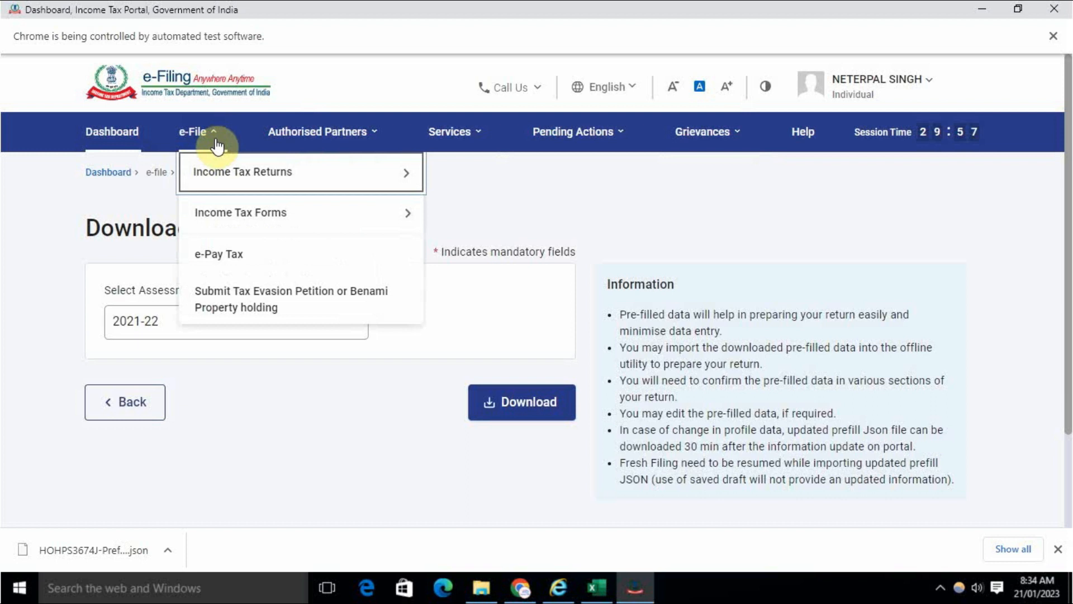
mouse_move(222, 214)
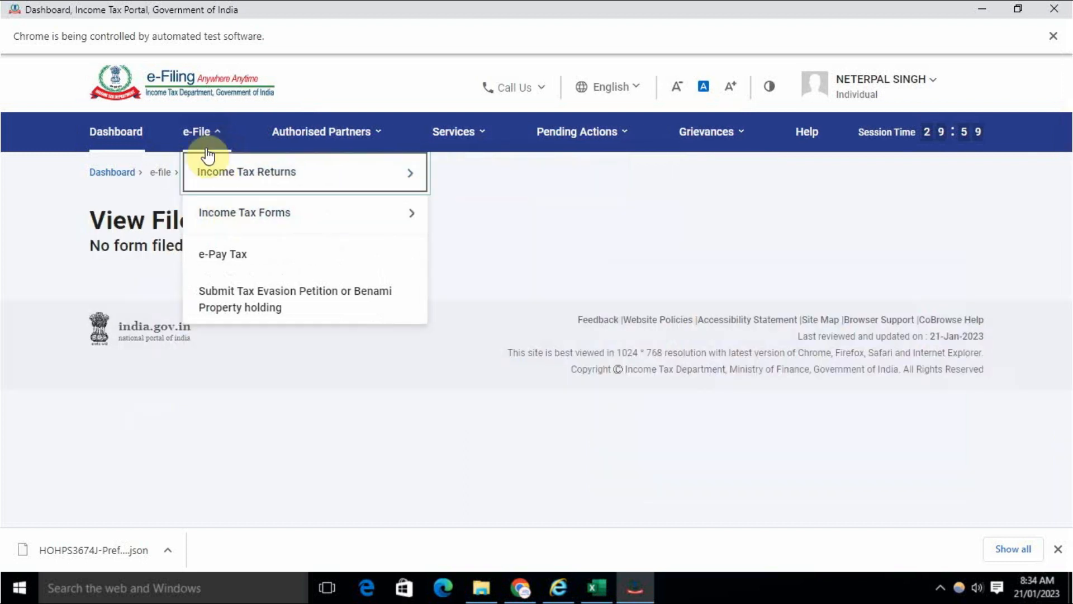
mouse_move(283, 180)
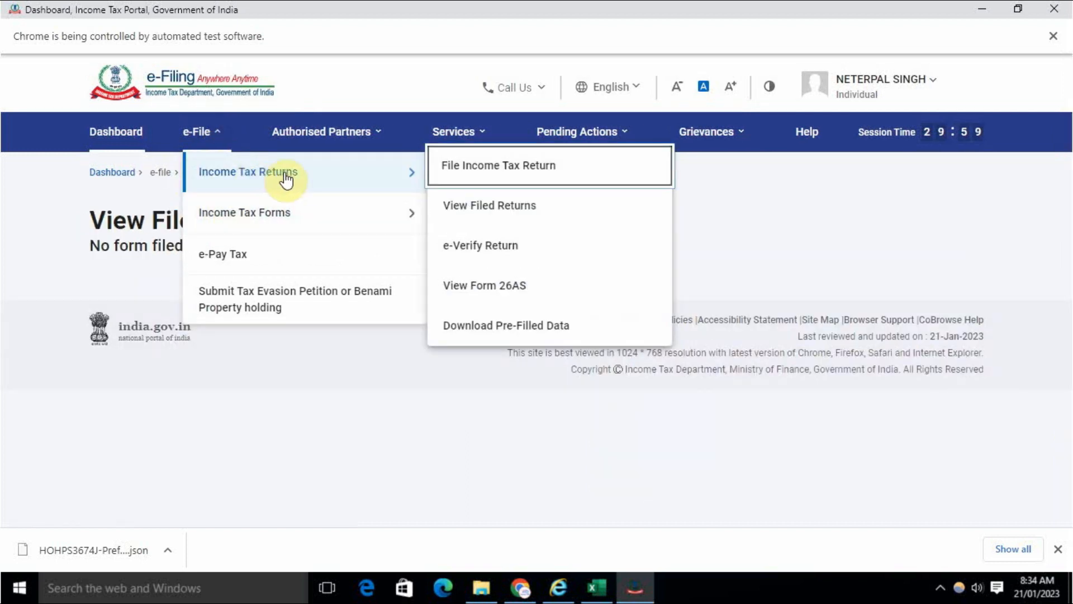
left_click(485, 207)
scroll(422, 277, "down", 2)
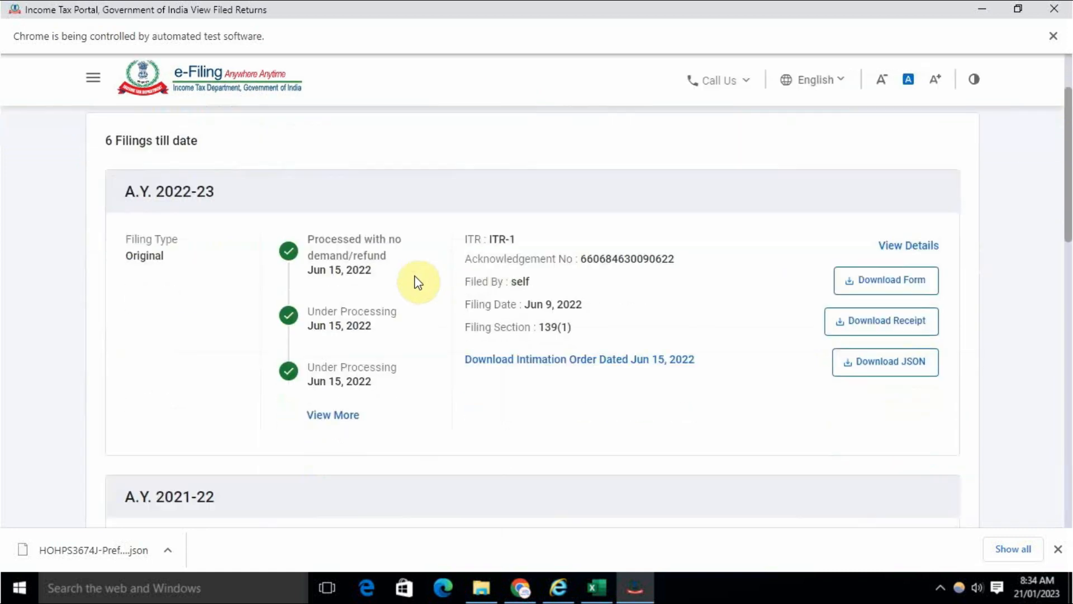
scroll(418, 283, "down", 5)
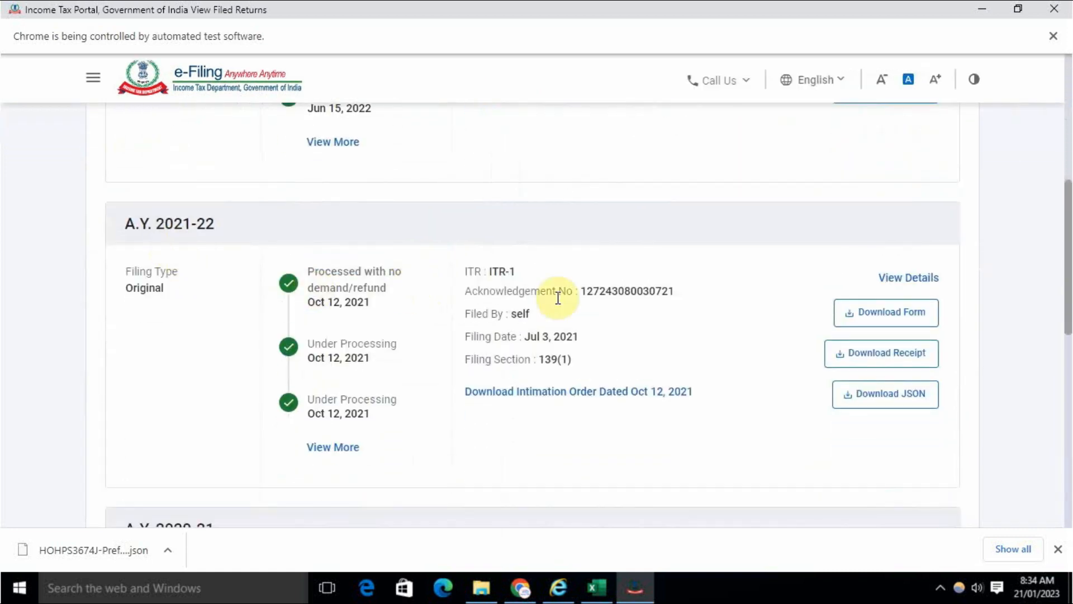
scroll(575, 313, "down", 1)
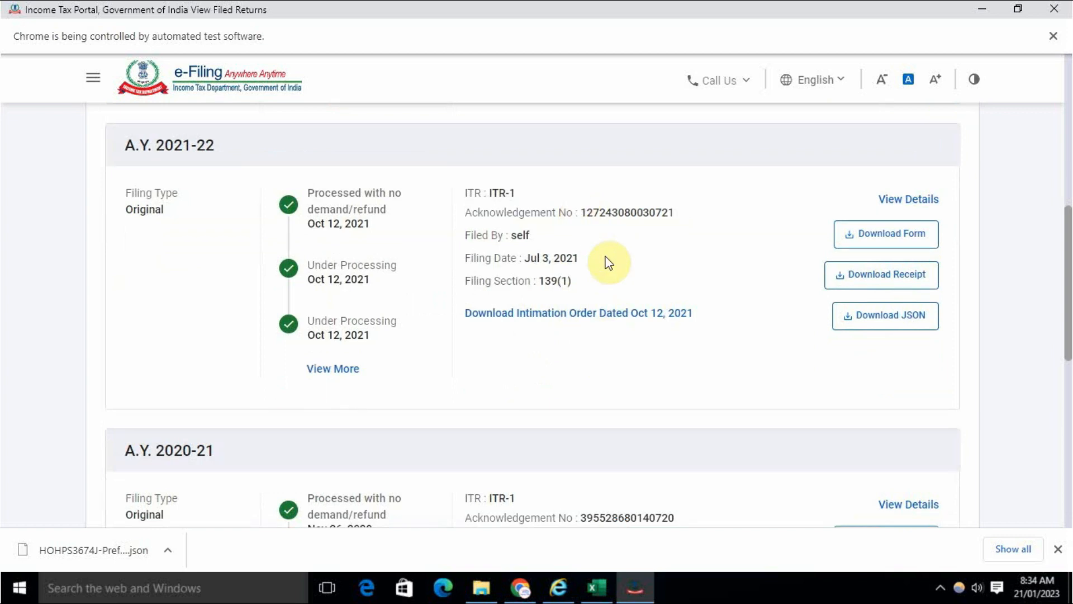
Step: Switch back to Excel and enter the original return's acknowledgement number from the portal in the Acknowledgement Number field under A7
key("alt+Tab")
key("alt+Tab")
key("alt+Tab")
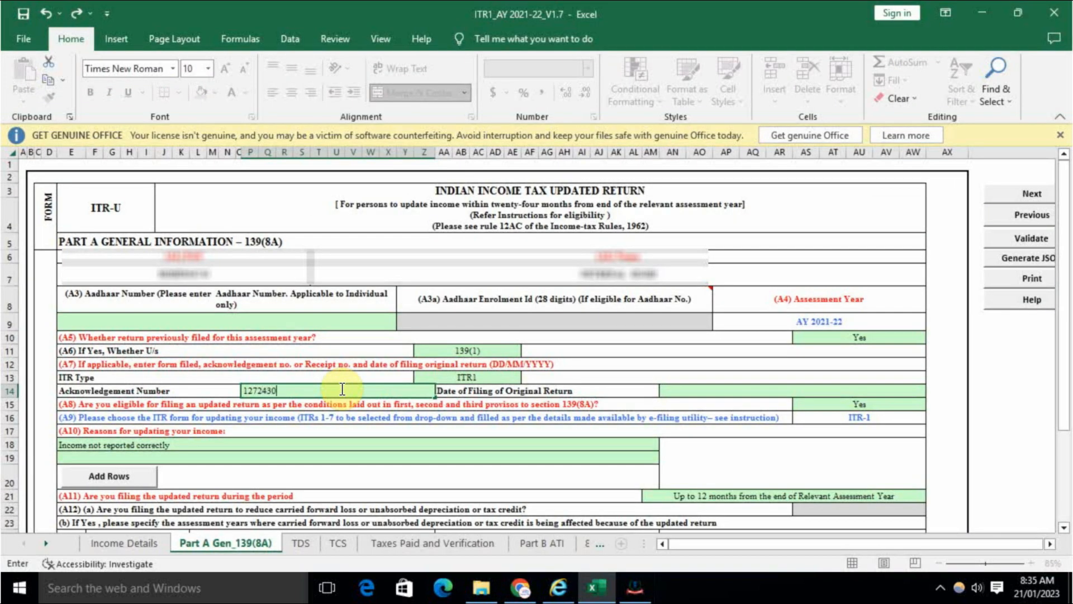
key("alt+Tab")
key("alt+Tab")
type("0")
key("alt+Tab")
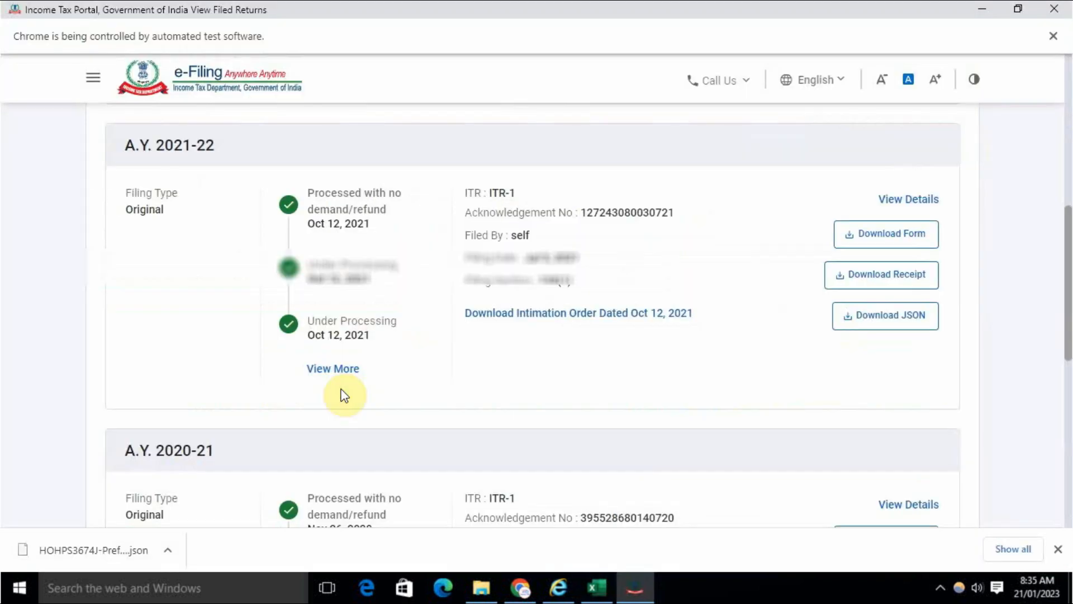
key("alt+Tab")
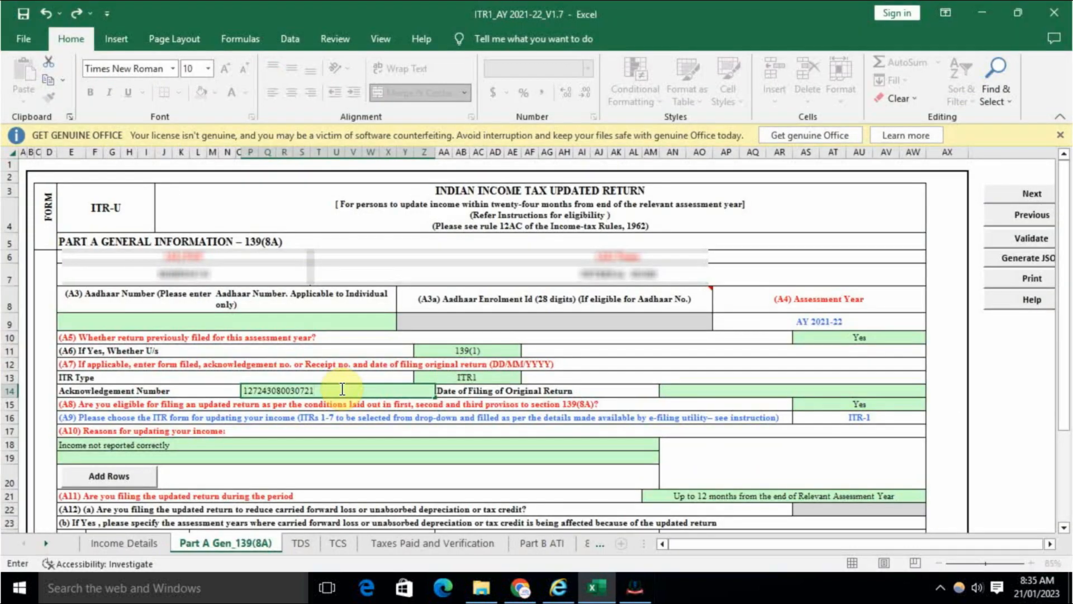
left_click(686, 385)
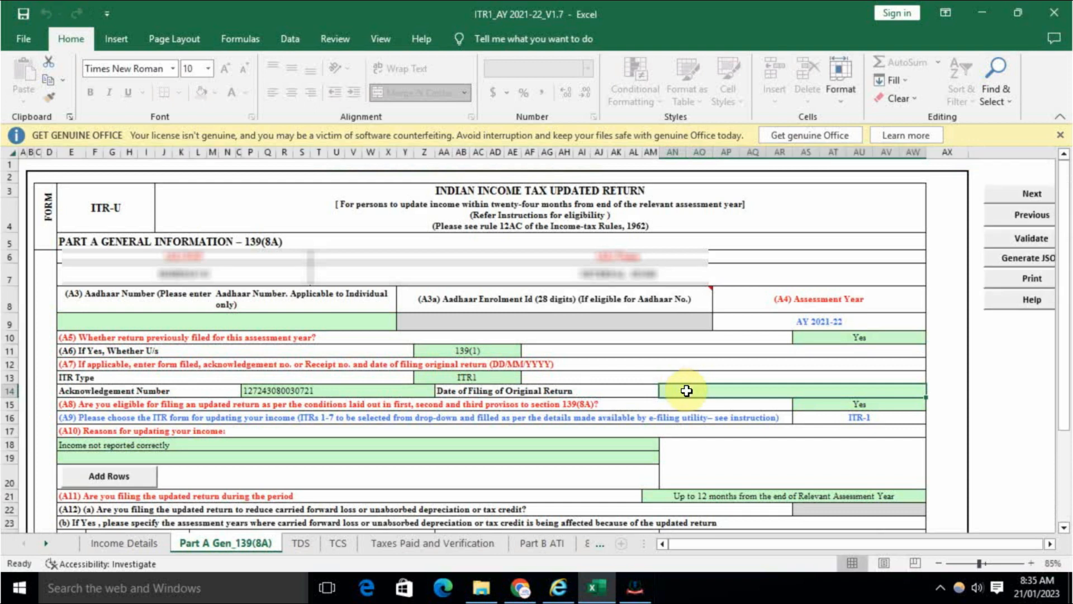
Step: Recheck the original filing date on the e-Filing portal, enter 03/07/2022 as Date of Filing of Original Return, and validate the Part A Gen_139(8A) sheet
key("alt+Tab")
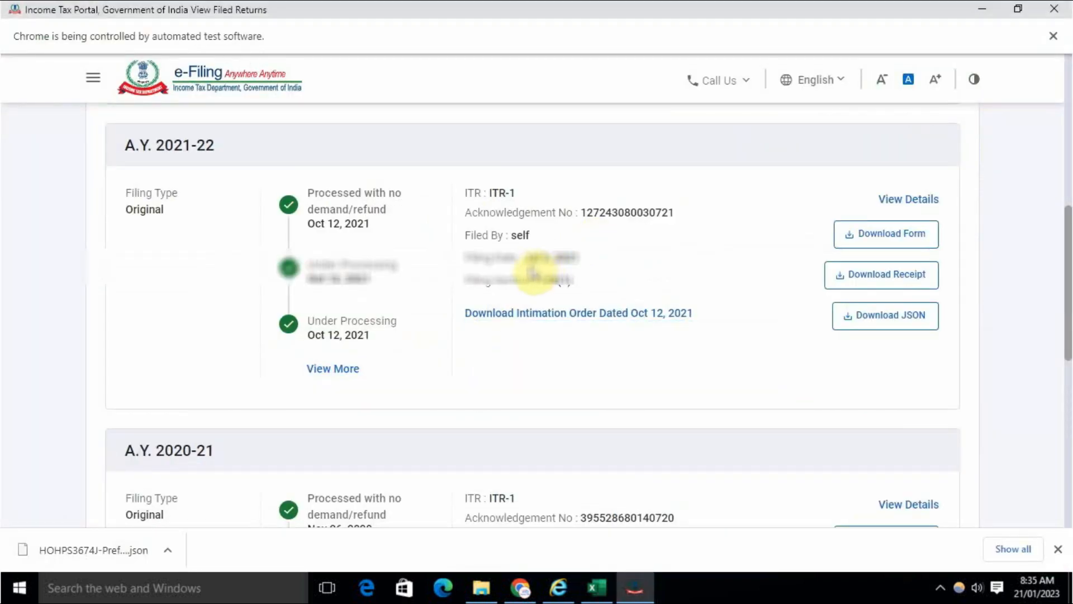
key("alt+Tab")
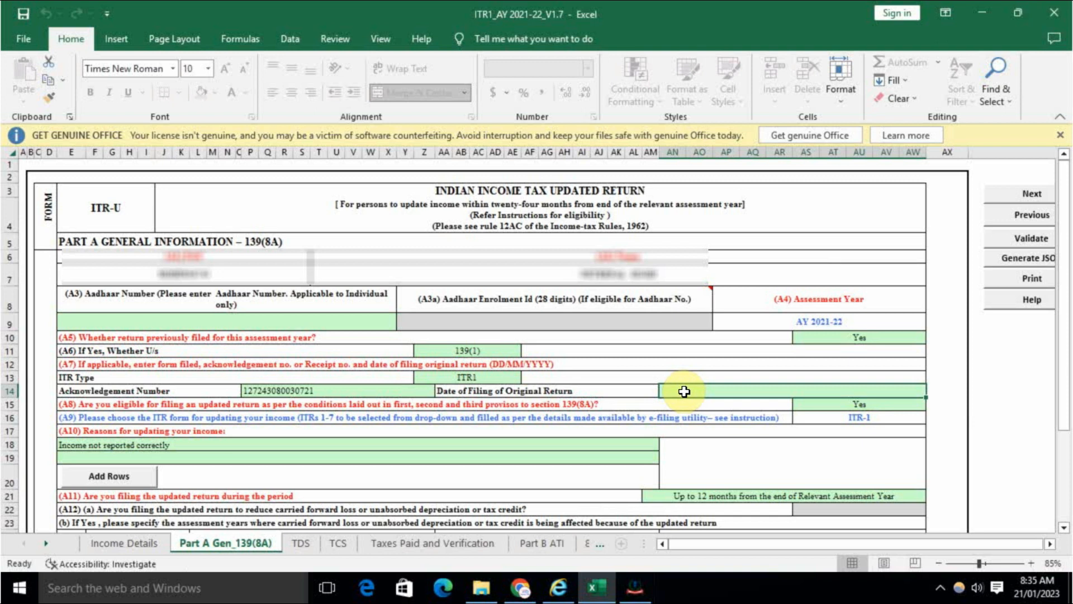
type("03/07/2022")
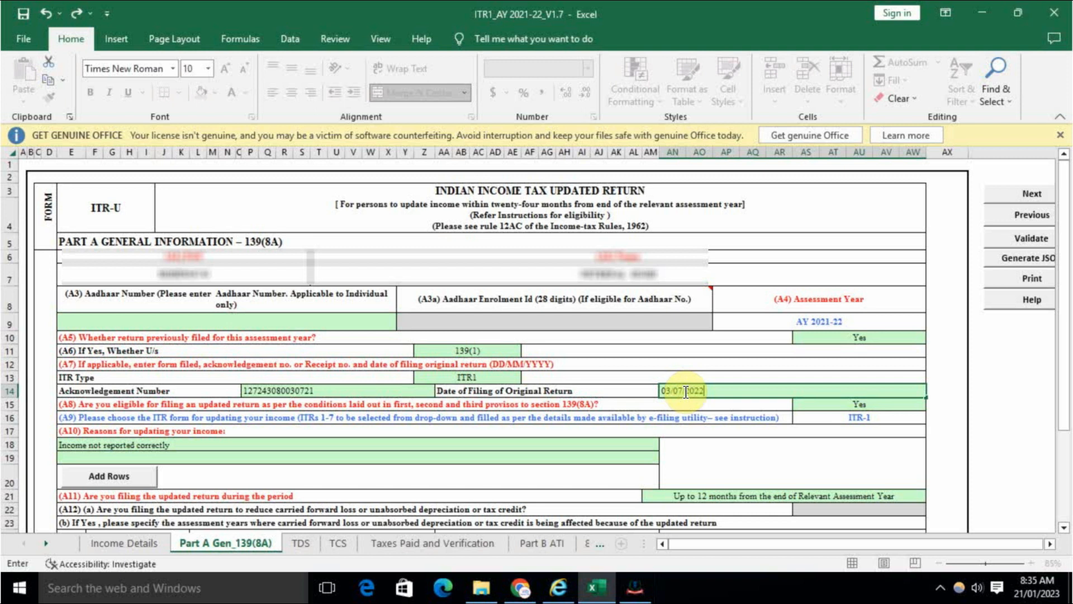
left_click(753, 364)
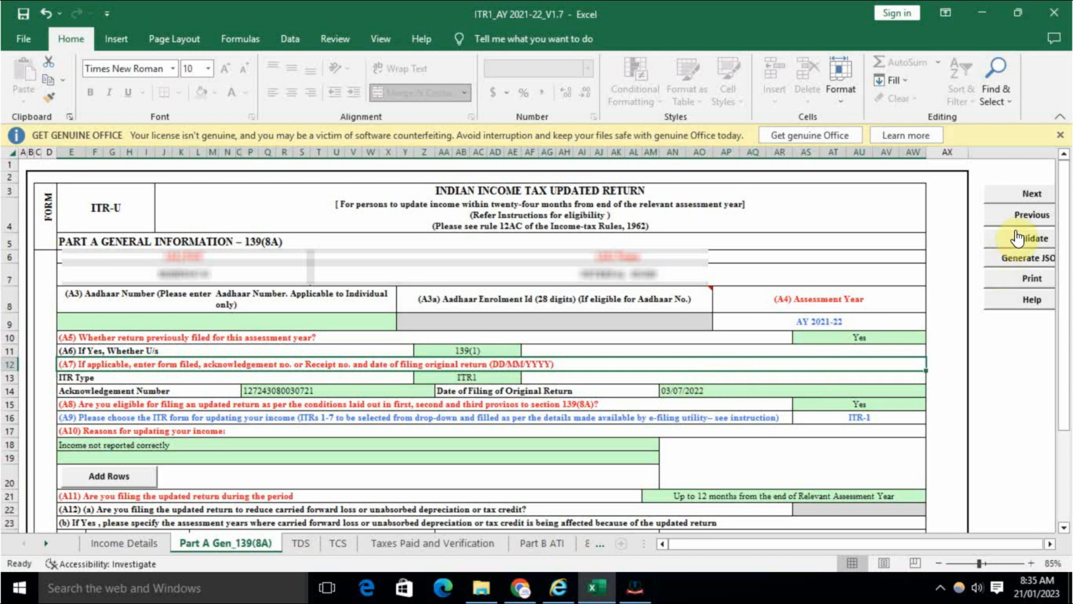
left_click(1041, 241)
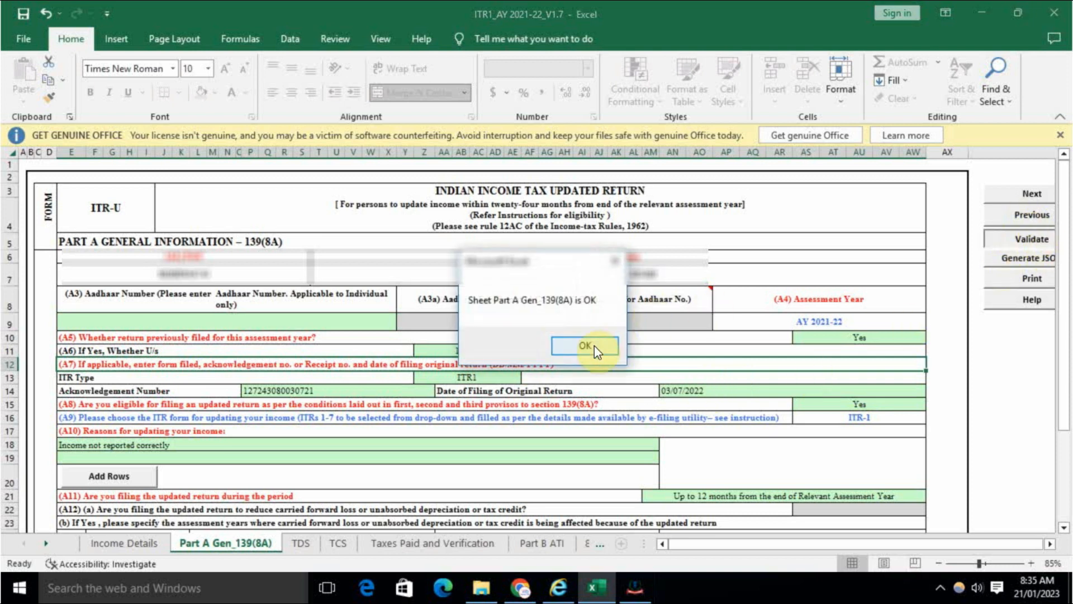
left_click(584, 344)
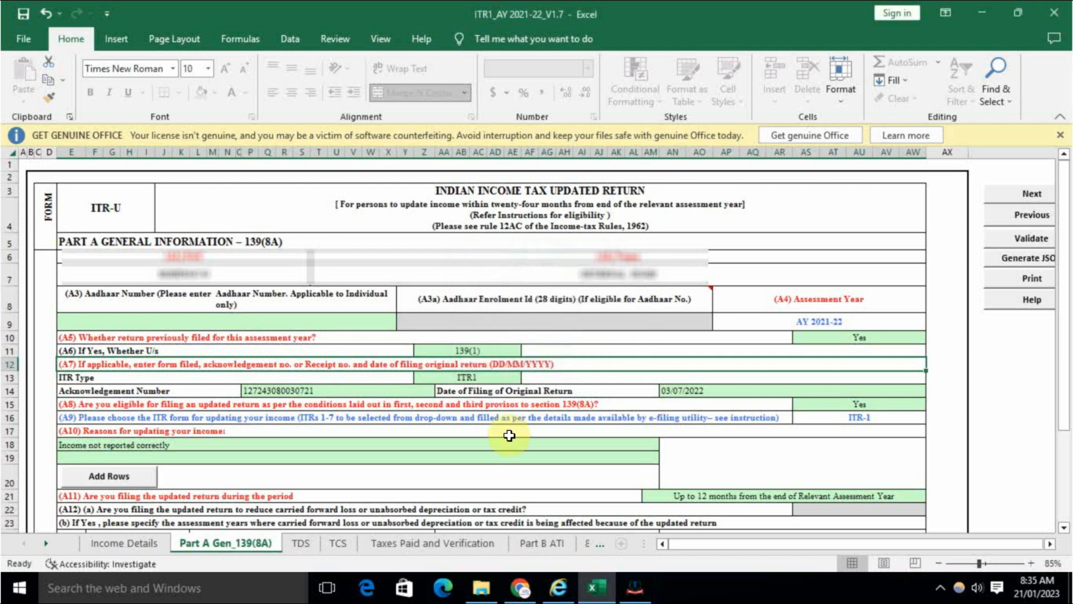
Step: Review the TDS sheet's tax deducted and advance tax tables, and the TCS sheet's tax collected at source table
left_click(304, 549)
left_click(531, 335)
left_click(688, 382)
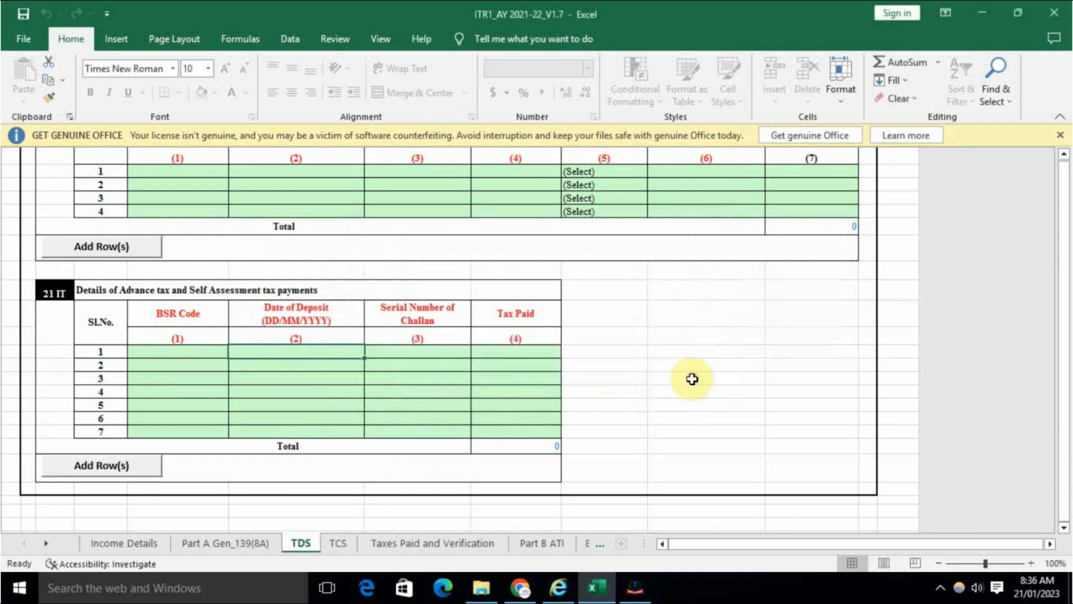
scroll(599, 414, "up", 10)
scroll(595, 402, "up", 2)
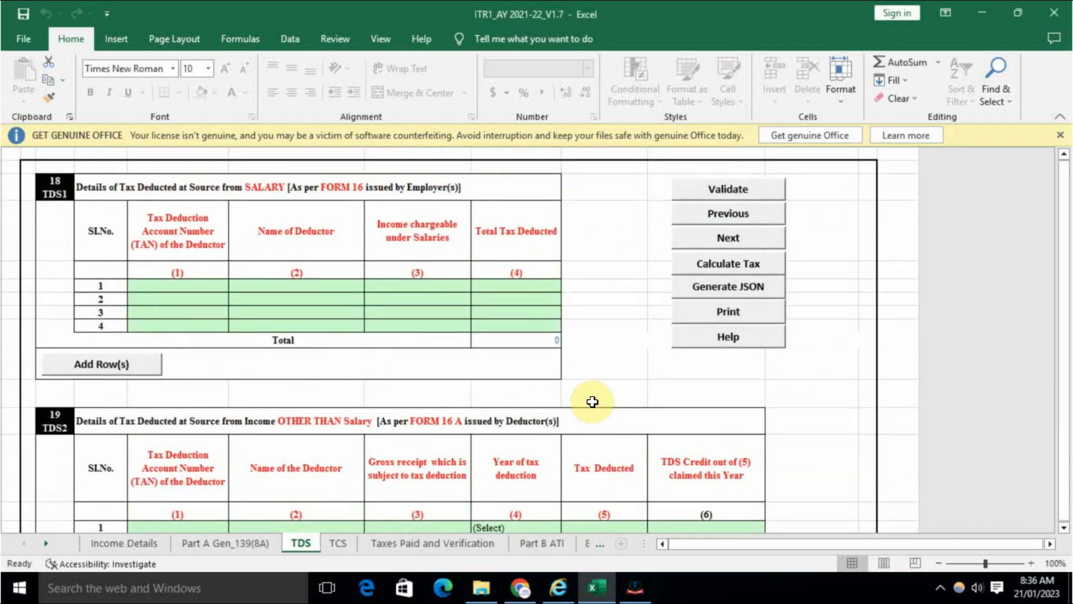
scroll(243, 426, "down", 15)
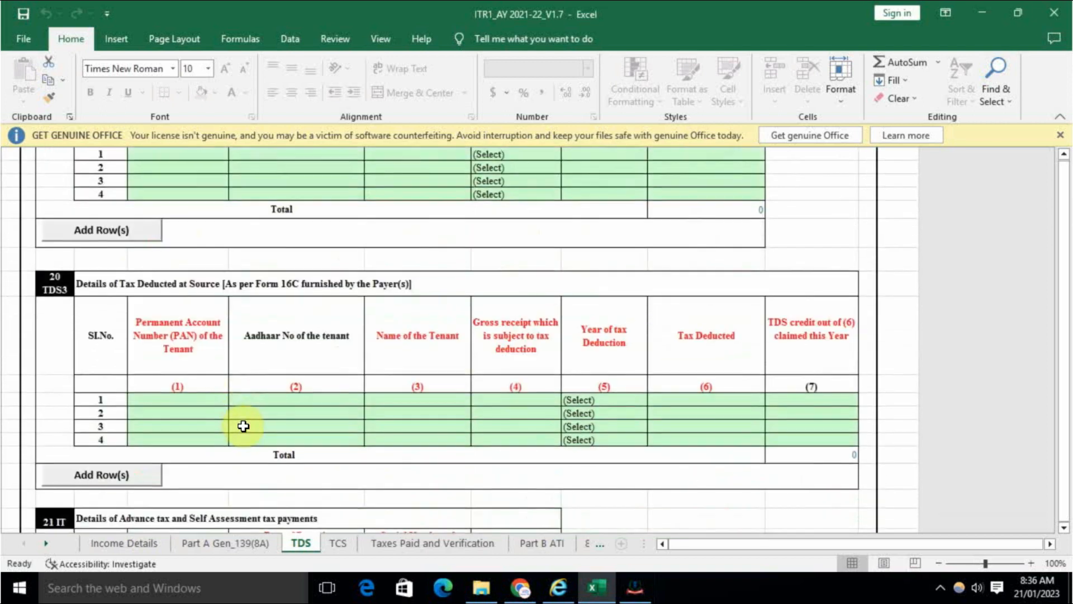
left_click(341, 543)
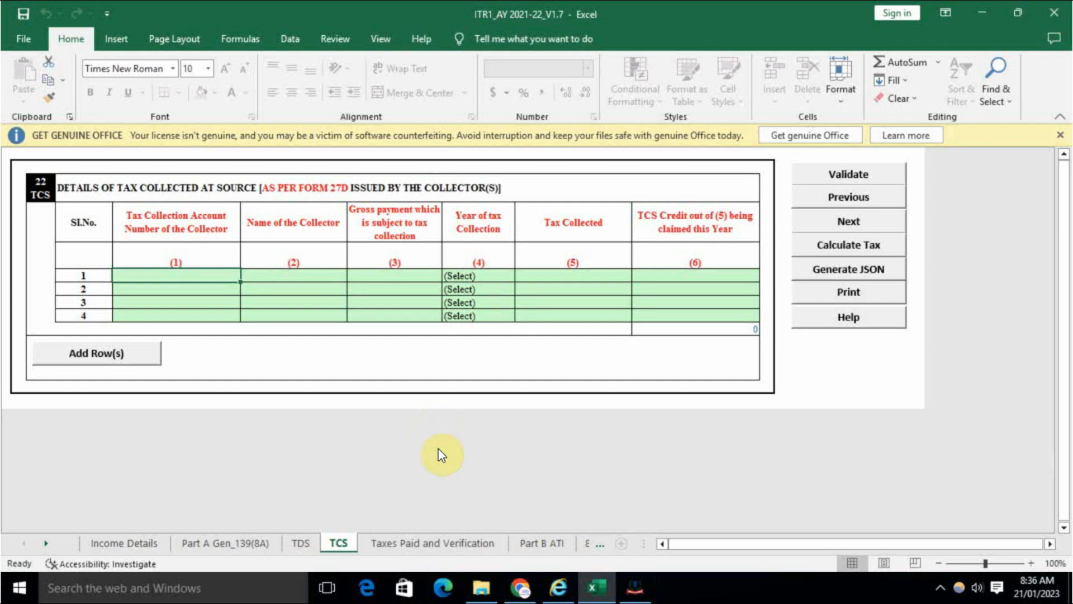
Step: Fill in the Place field in the Verification section of the Taxes Paid and Verification sheet
left_click(407, 542)
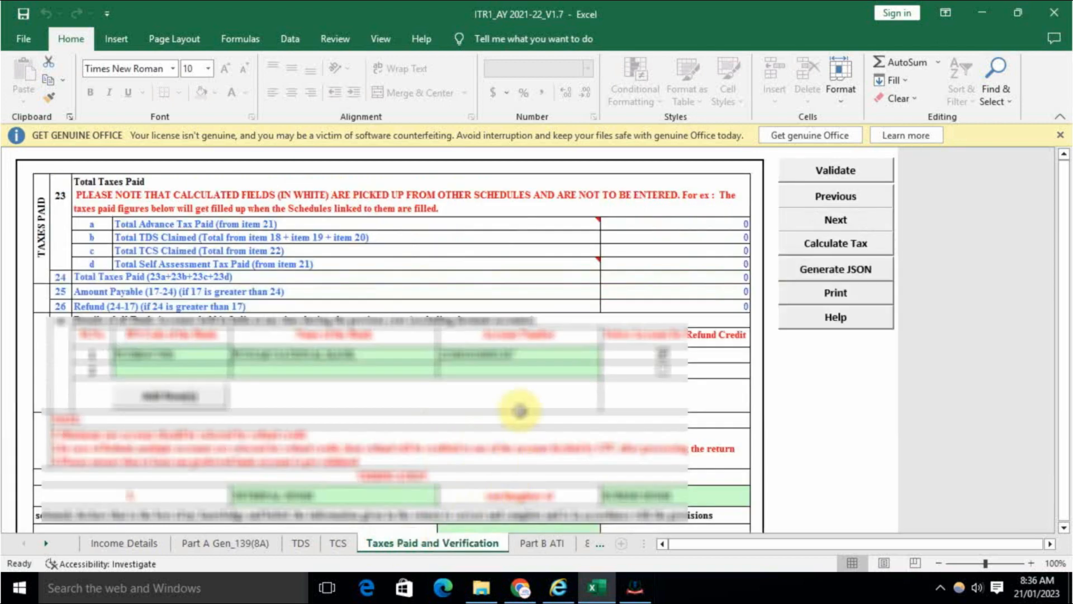
scroll(506, 400, "down", 4)
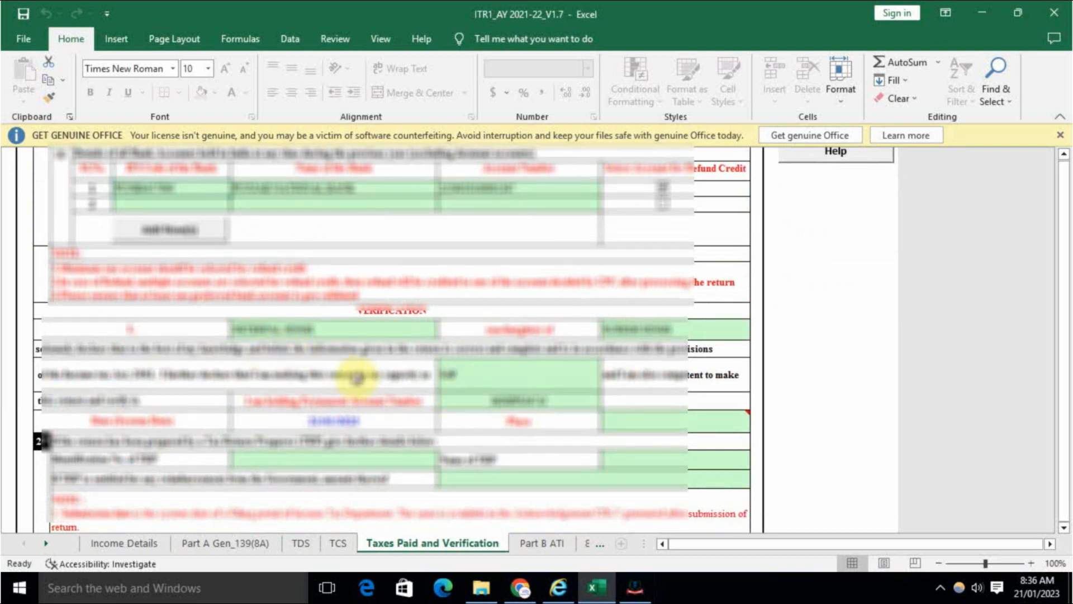
double_click(640, 419)
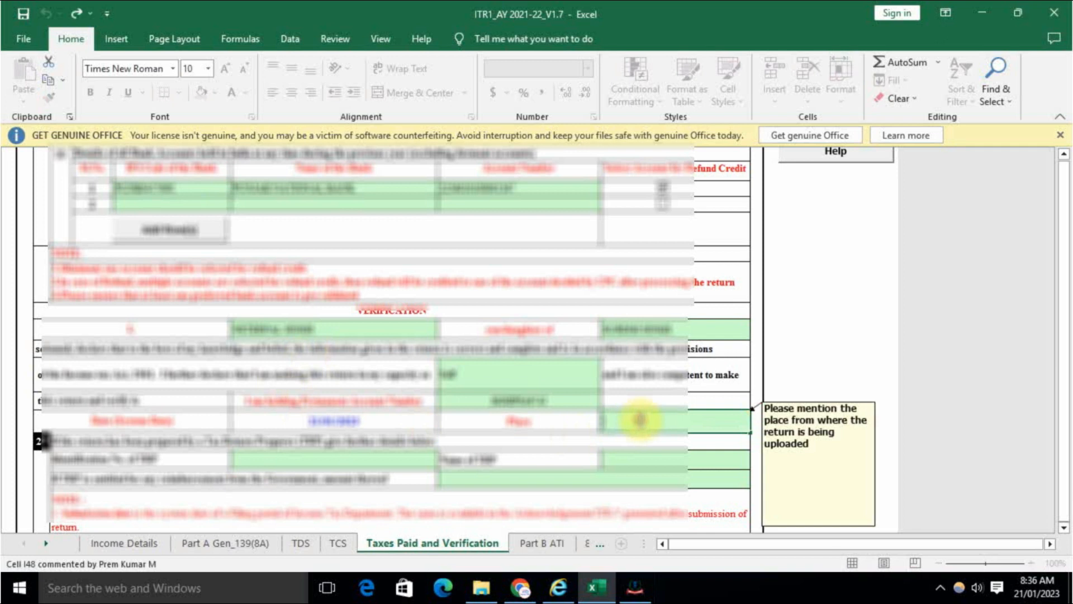
type("DE")
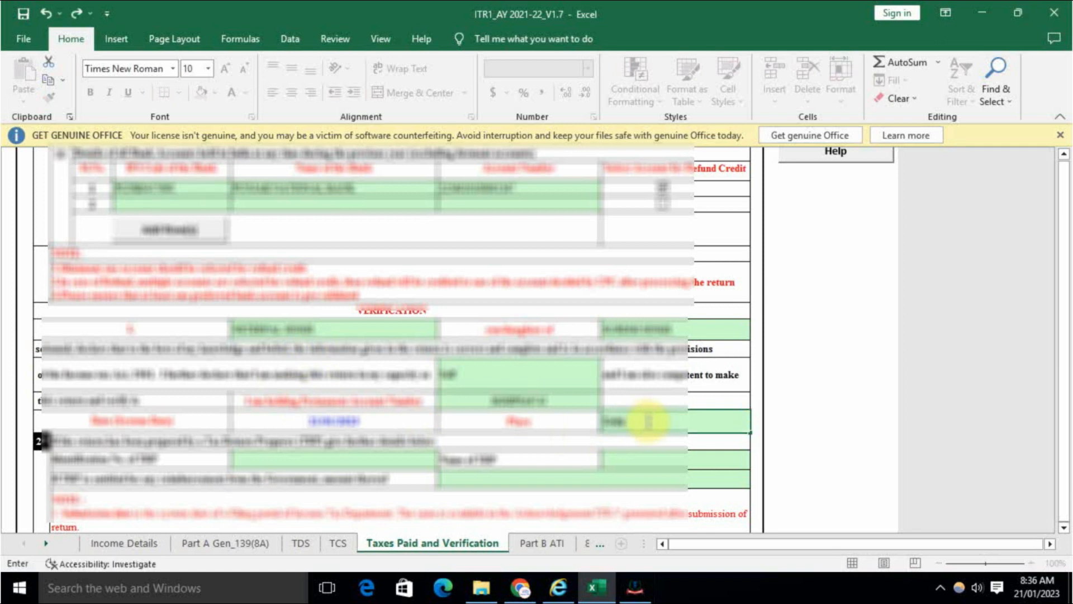
left_click(790, 419)
Step: Validate the Taxes Paid and Verification sheet and dismiss the alert
scroll(571, 395, "down", 5)
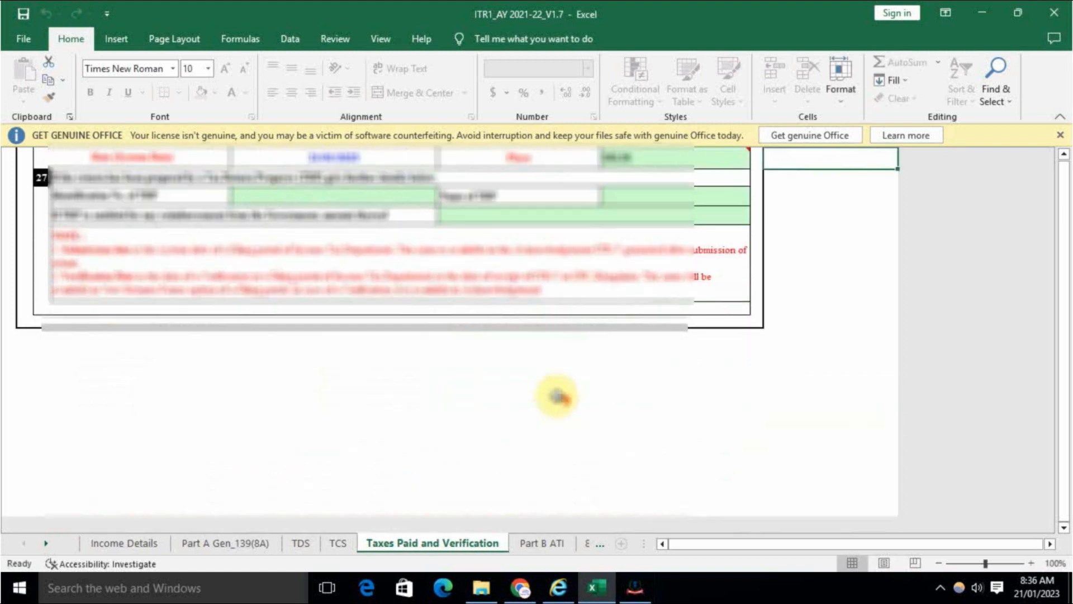
scroll(557, 396, "up", 7)
scroll(698, 358, "up", 2)
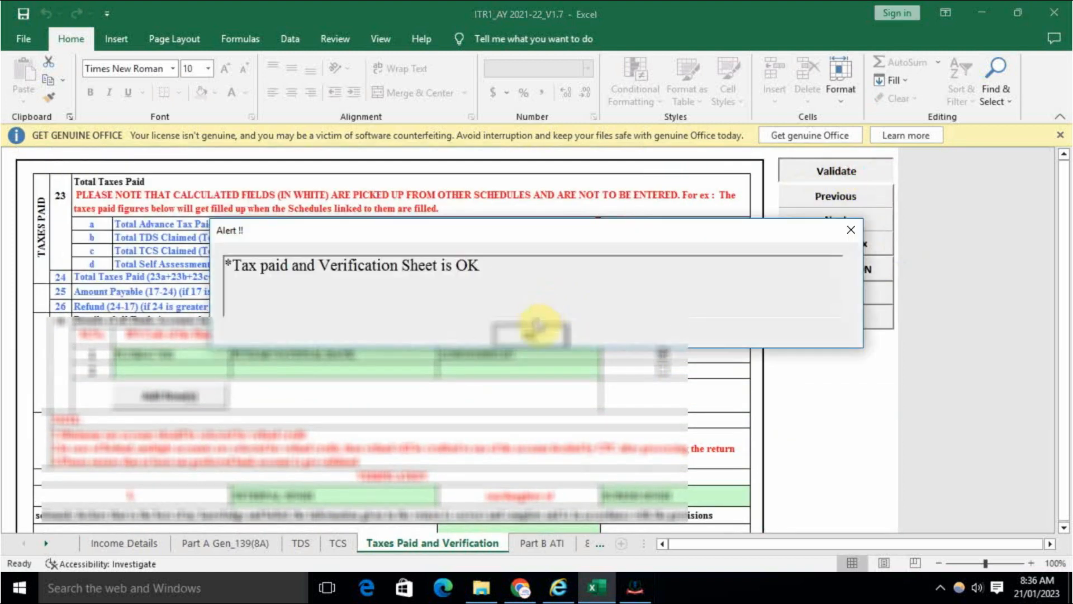
left_click(526, 334)
Step: Examine the computation of total updated income and tax payable in the Part B ATI sheet
left_click(540, 542)
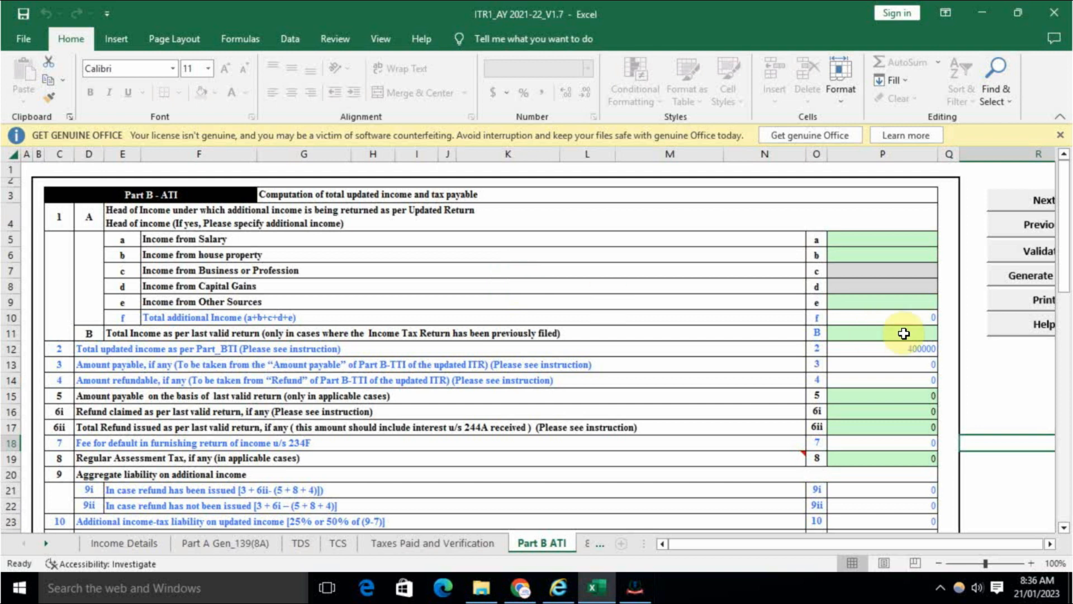
scroll(843, 384, "down", 4)
scroll(844, 394, "up", 4)
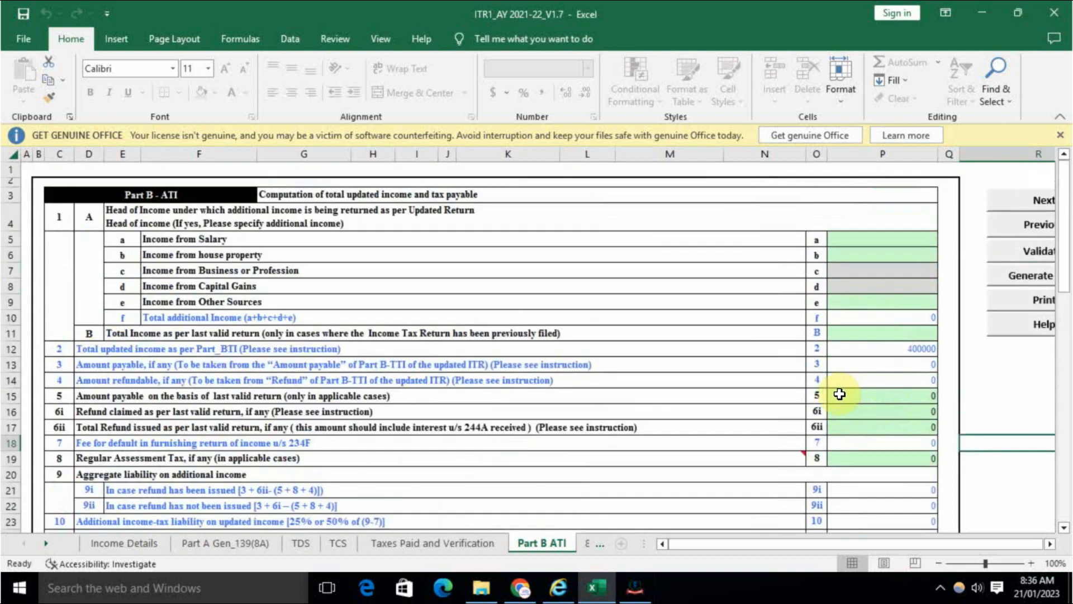
scroll(840, 394, "down", 9)
scroll(838, 396, "up", 8)
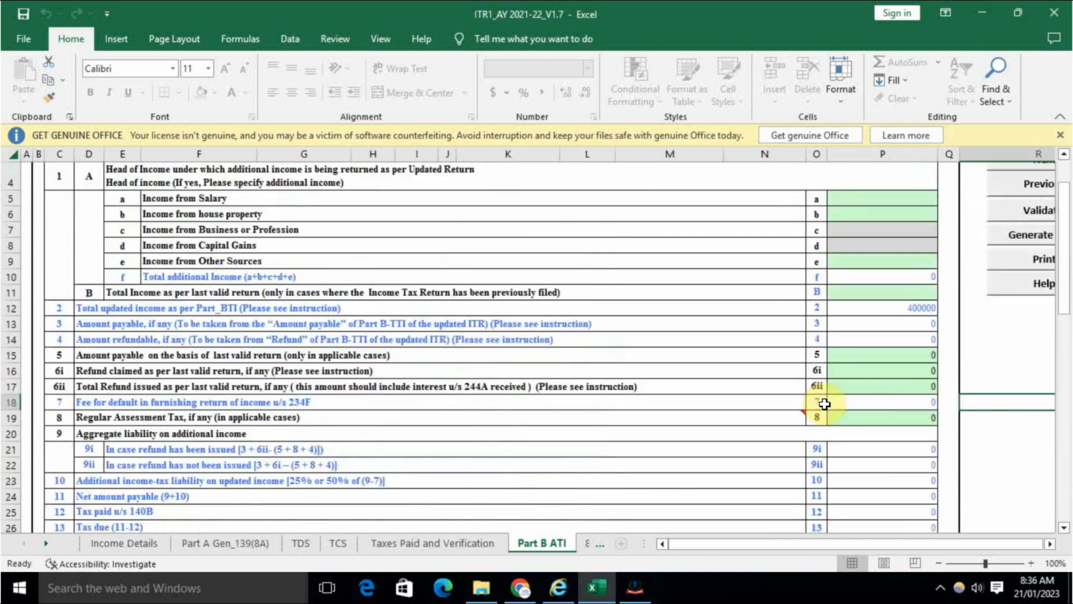
scroll(825, 403, "up", 1)
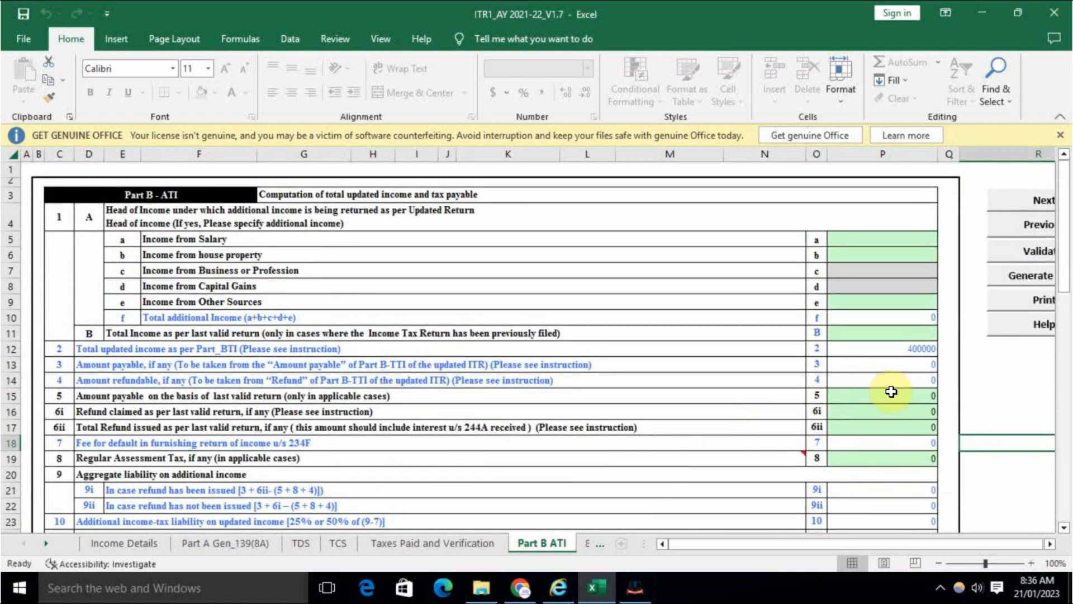
Step: Try to calculate the tax from the Income Details sheet and dismiss the alert
left_click(117, 547)
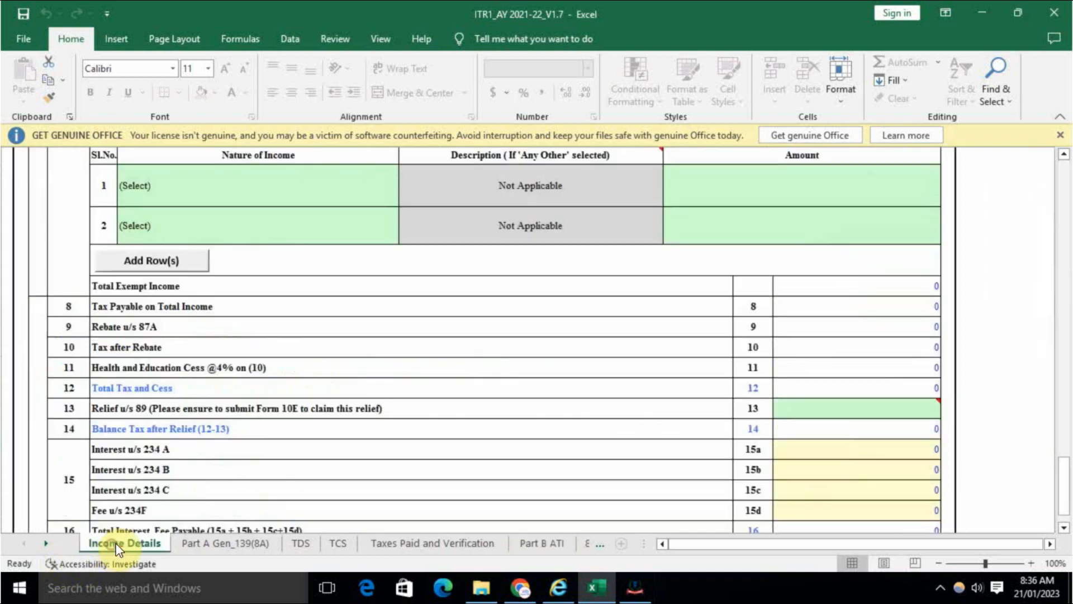
scroll(811, 413, "up", 20)
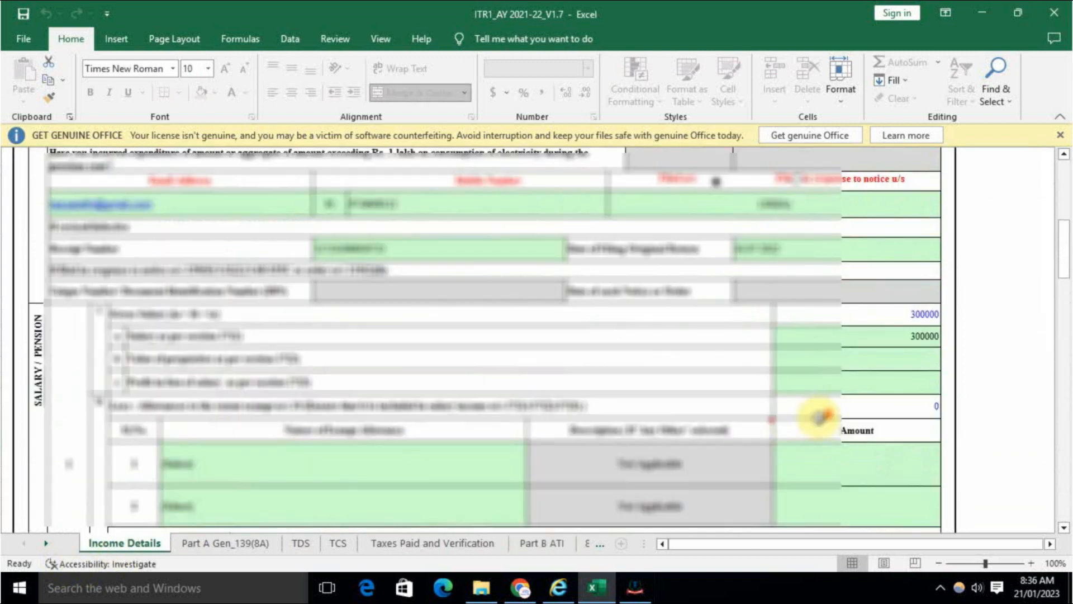
scroll(819, 416, "up", 10)
left_click(1021, 222)
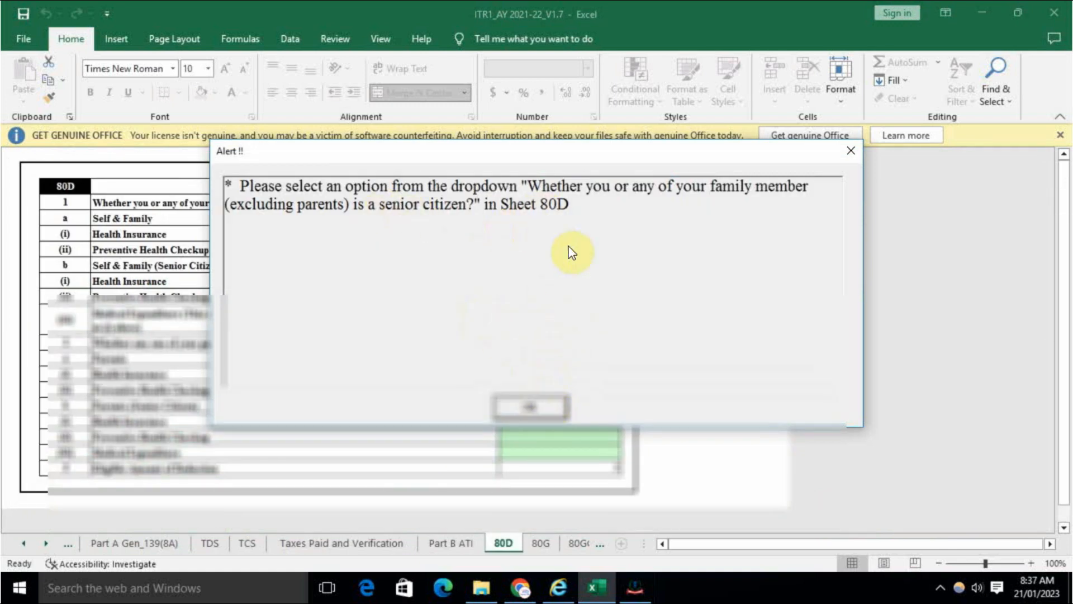
left_click(540, 411)
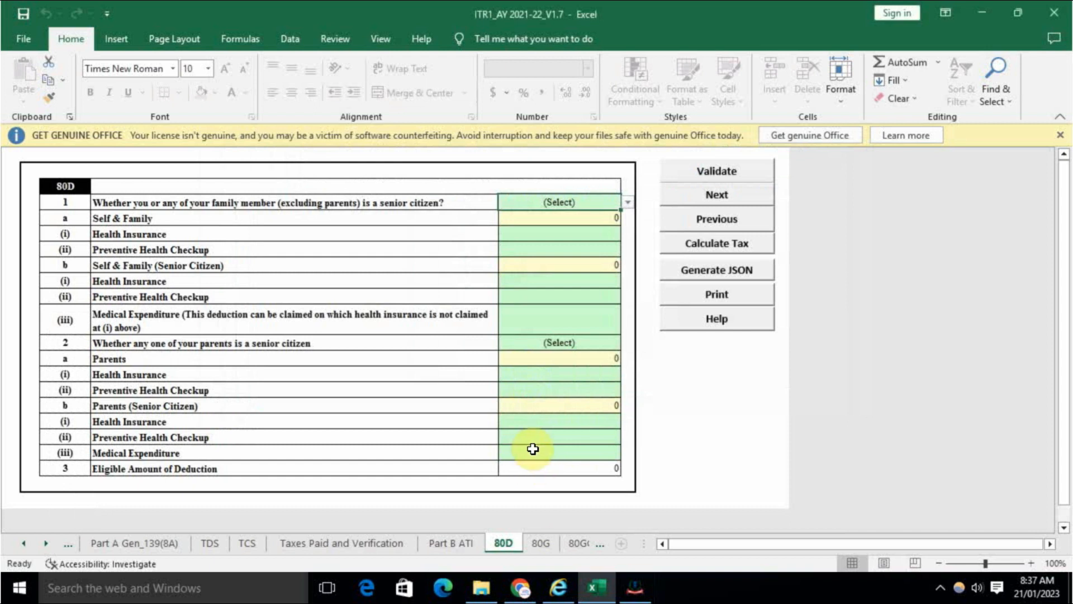
Step: In the 80D sheet, answer No to both senior citizen questions, for self or family and for parents
left_click(450, 542)
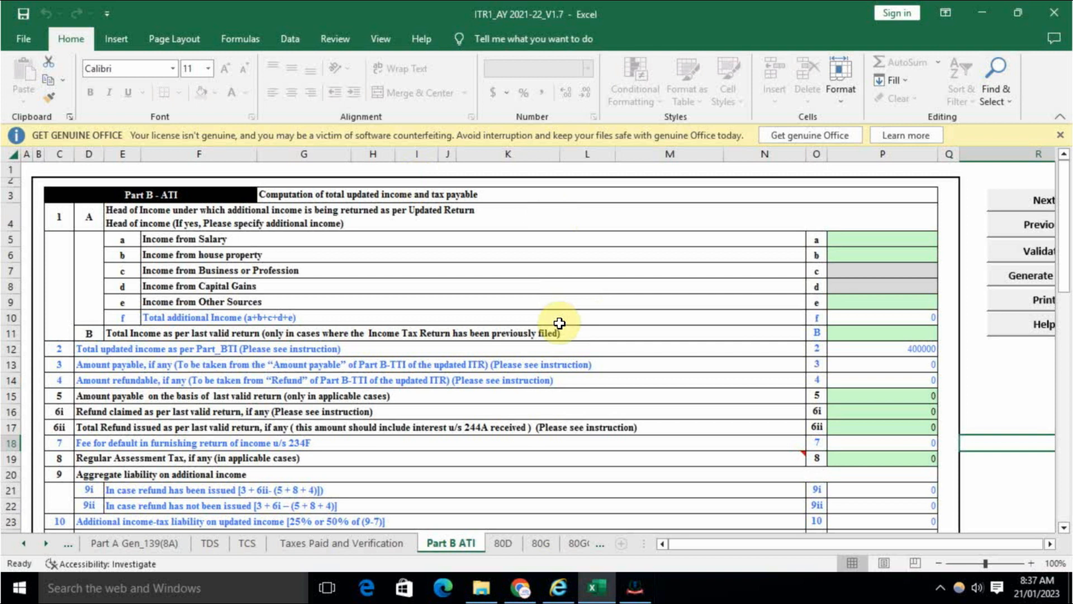
left_click(503, 543)
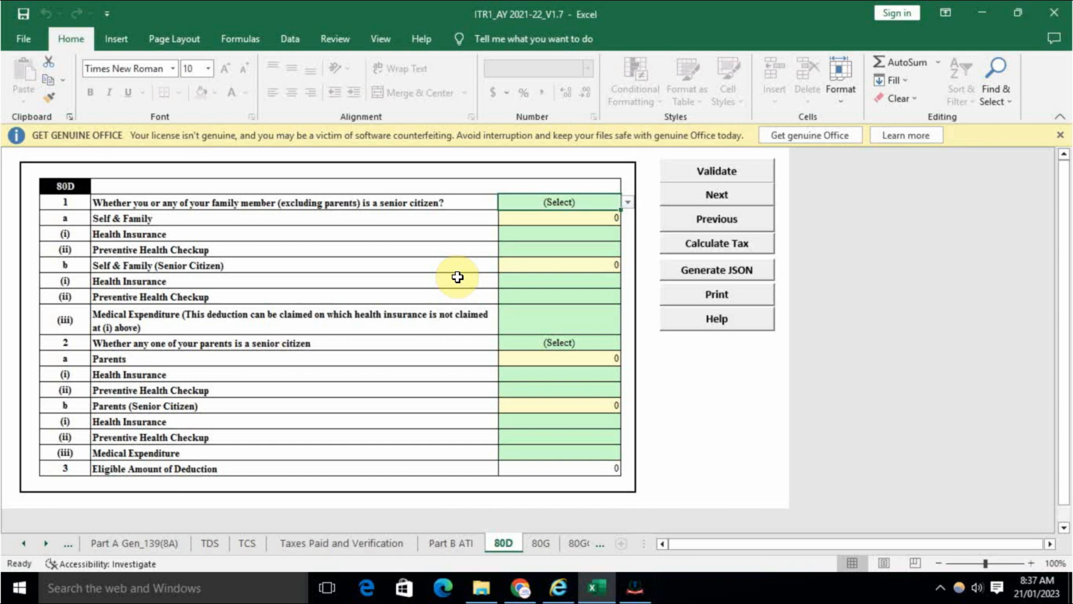
left_click(558, 209)
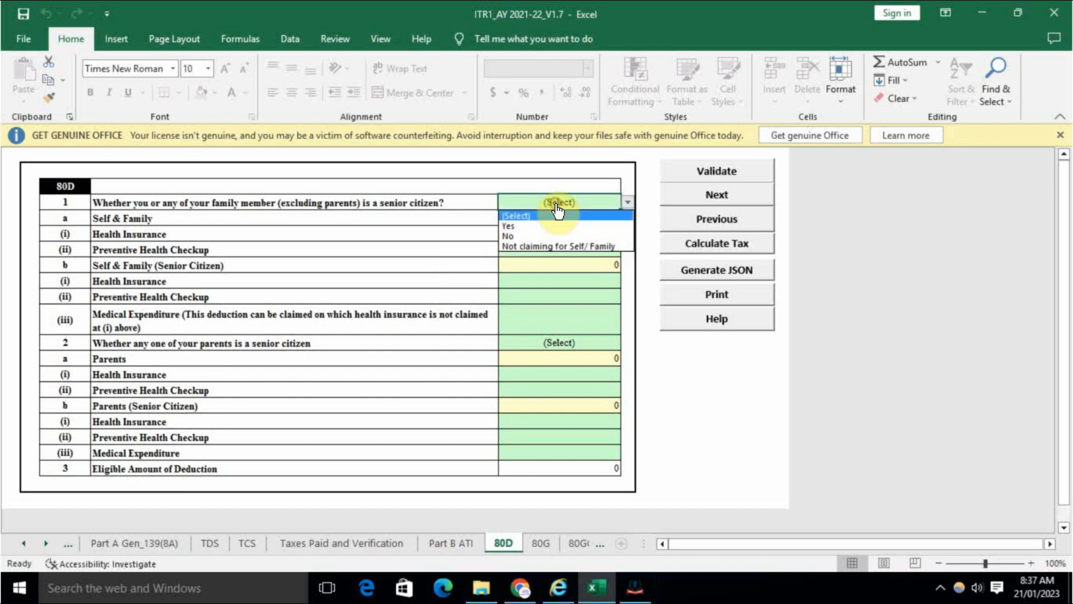
left_click(525, 232)
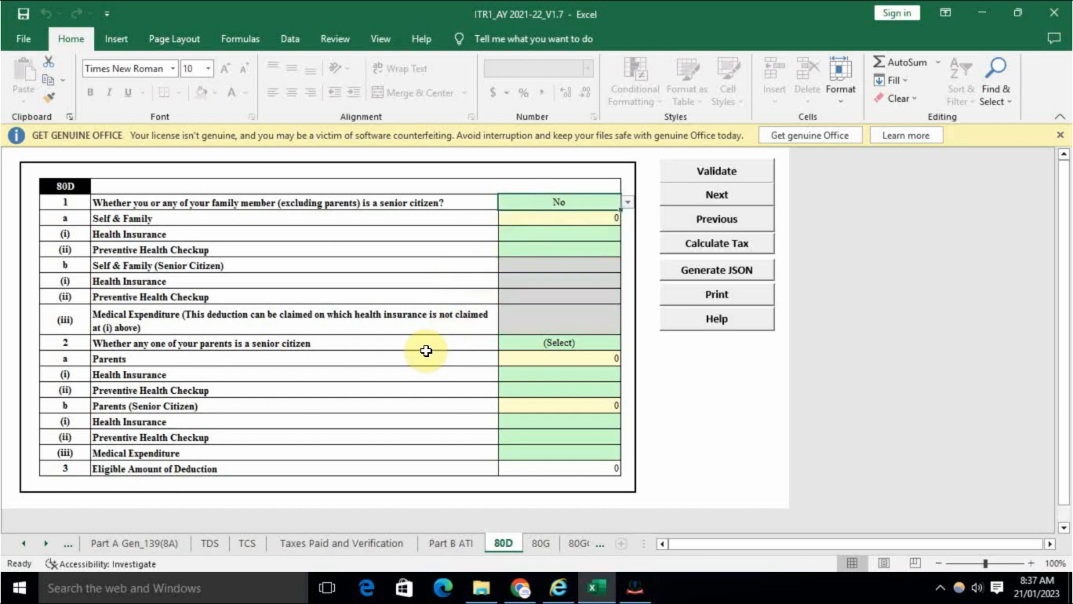
left_click(556, 343)
left_click(522, 375)
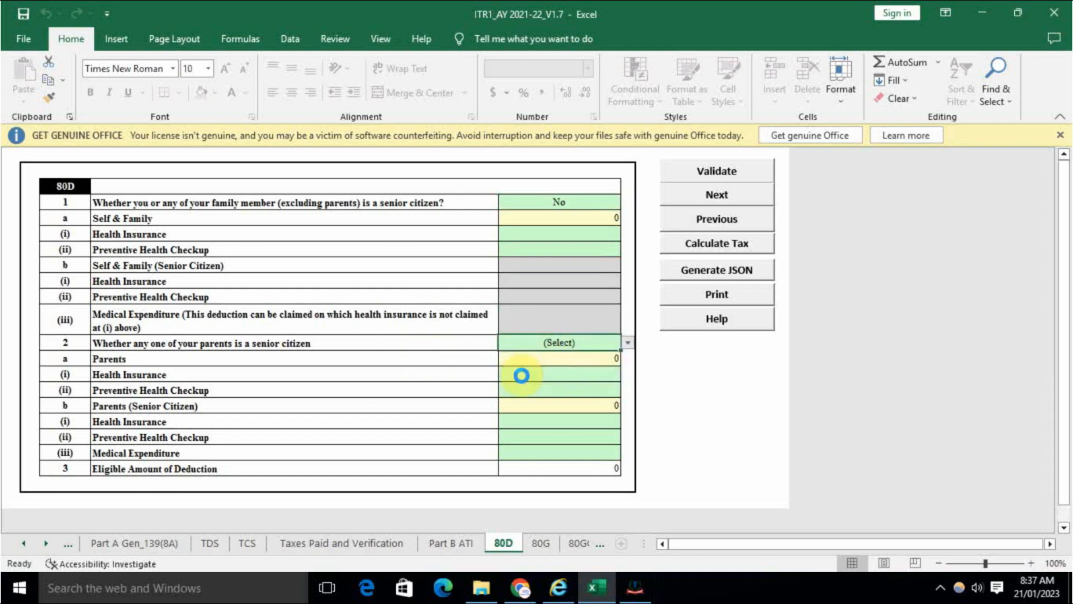
Step: Look over the 80G and 80GGA donation schedules, return to the 80D sheet and validate it
left_click(543, 542)
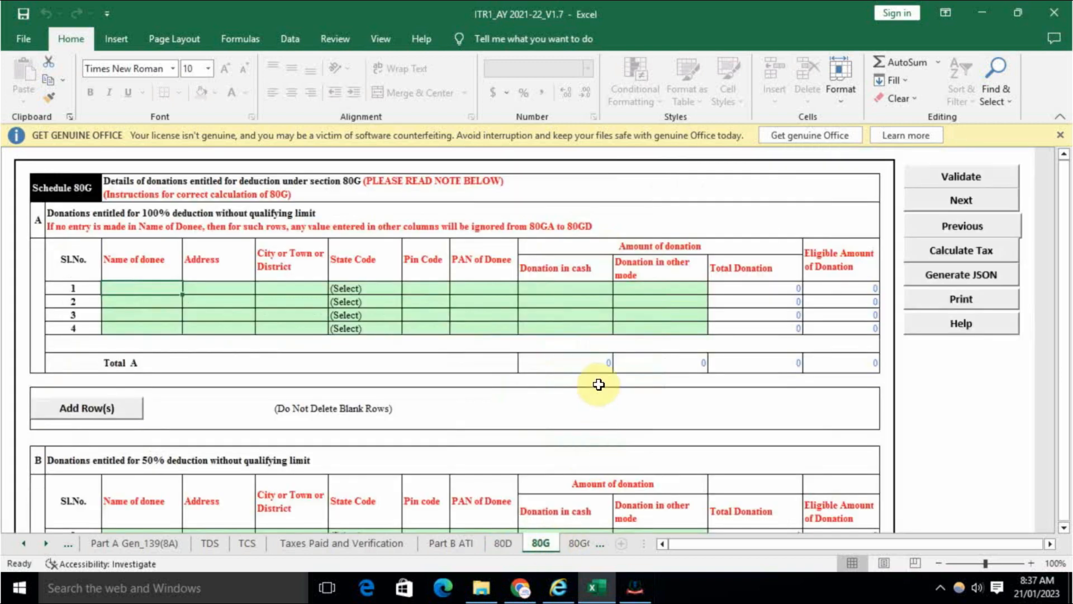
left_click(565, 544)
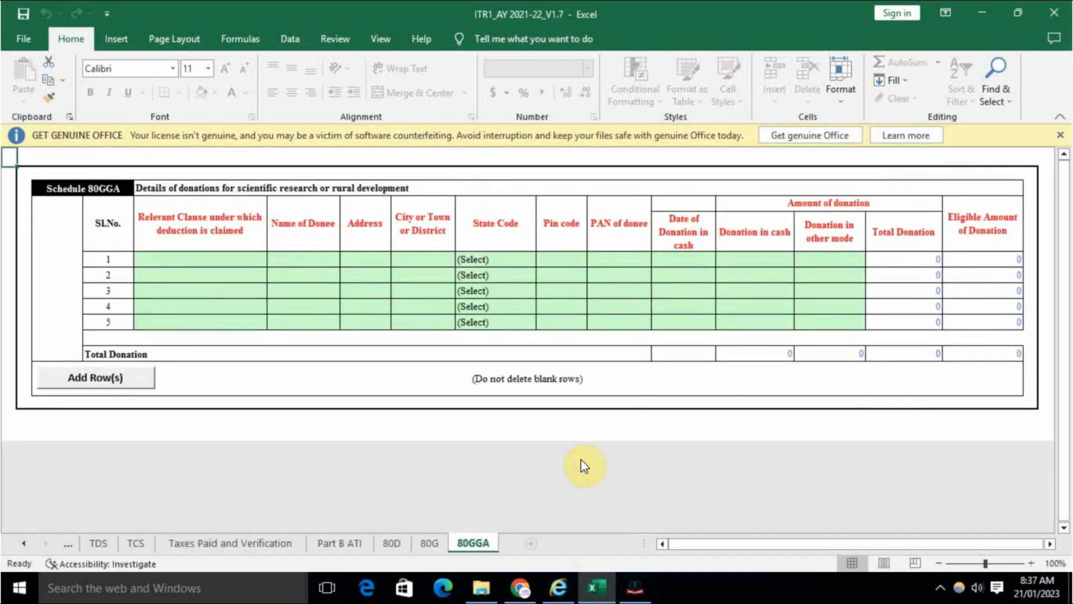
left_click(393, 543)
left_click(731, 173)
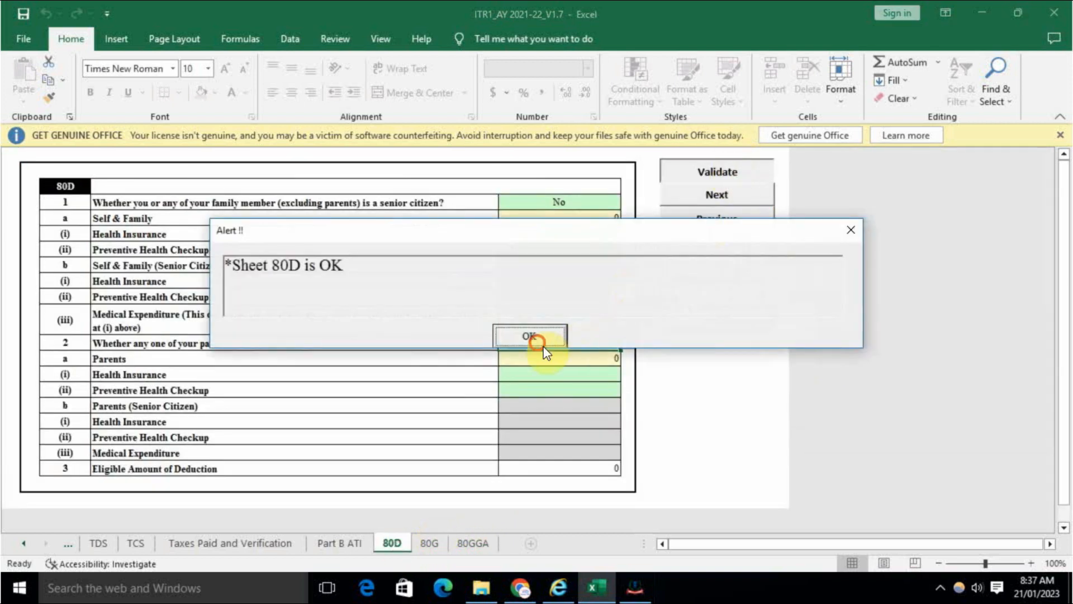
left_click(542, 340)
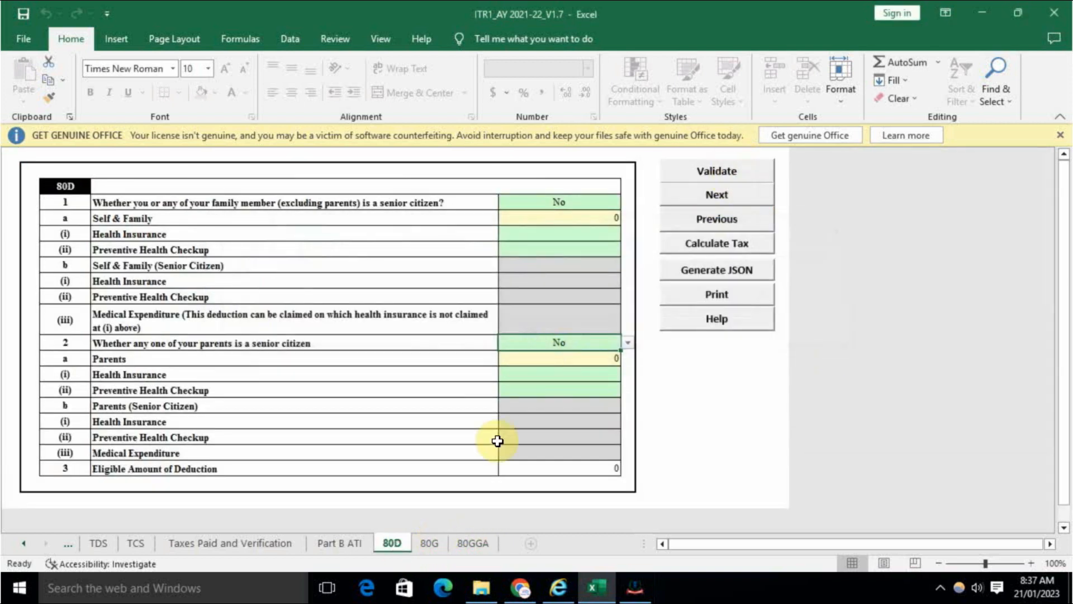
Step: Validate the 80G sheet, dismiss the alert, and open the 80GGA sheet
left_click(431, 543)
left_click(992, 182)
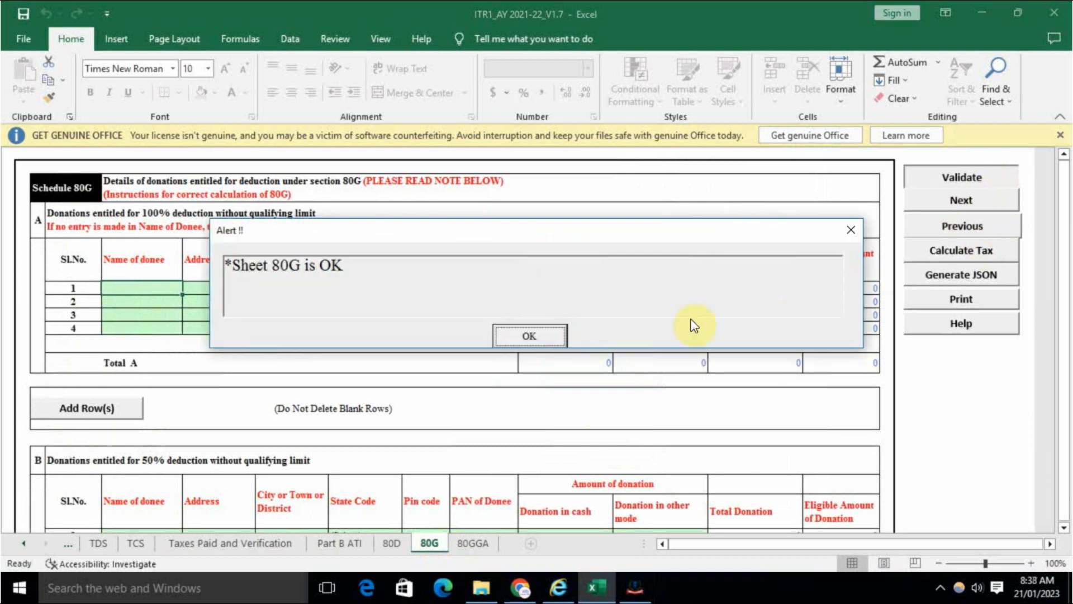
left_click(553, 338)
left_click(475, 542)
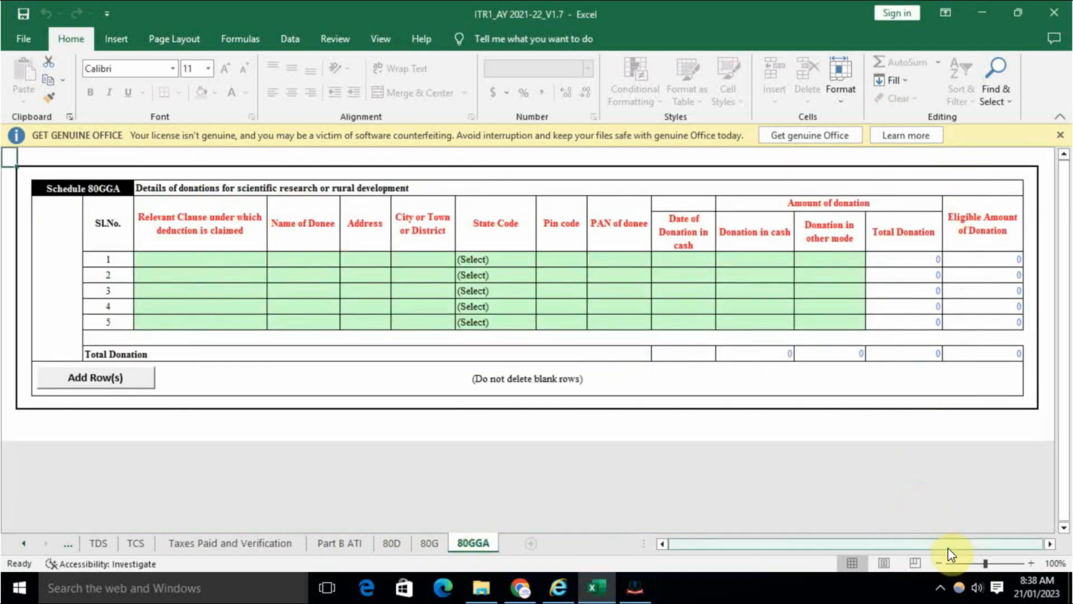
Step: Validate the 80GGA sheet and dismiss the alert
left_click_drag(948, 547, 973, 542)
left_click(1004, 199)
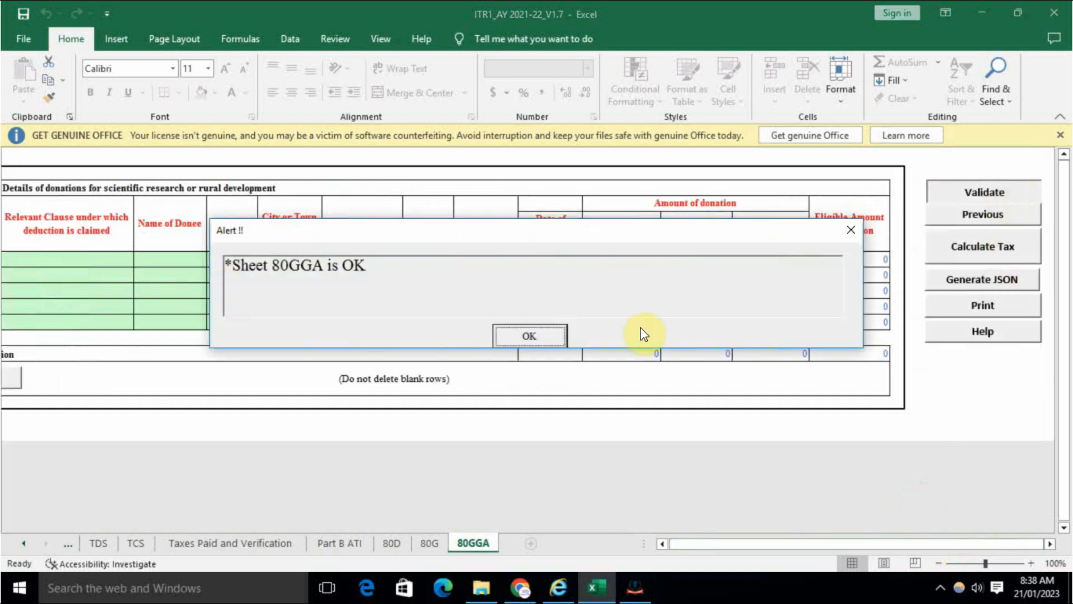
left_click(529, 338)
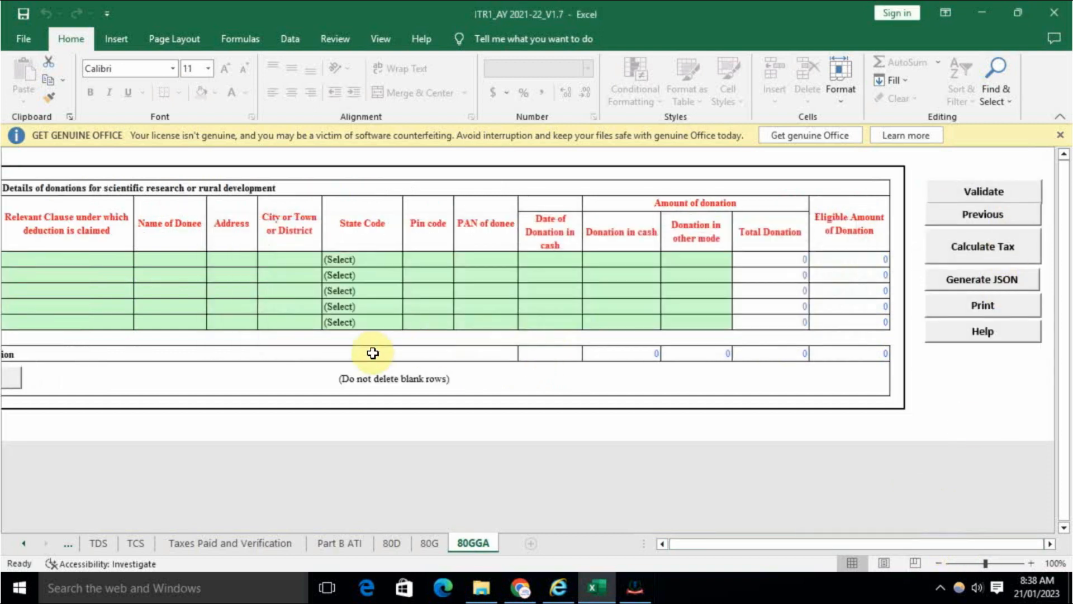
Step: Return to the Income Details sheet and calculate the tax
left_click(24, 543)
left_click(25, 543)
left_click(121, 543)
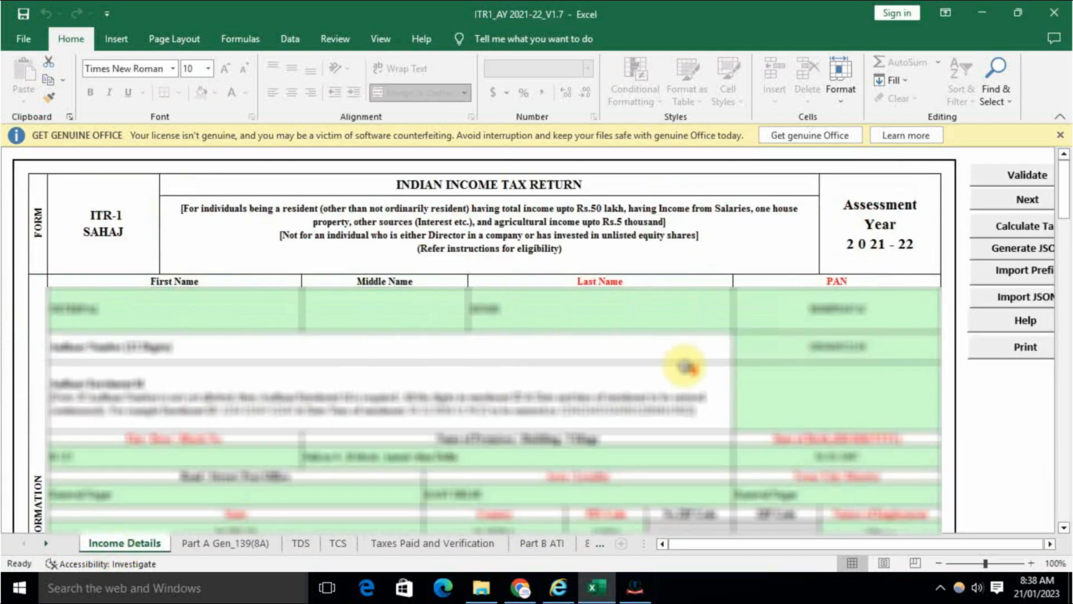
left_click(1034, 226)
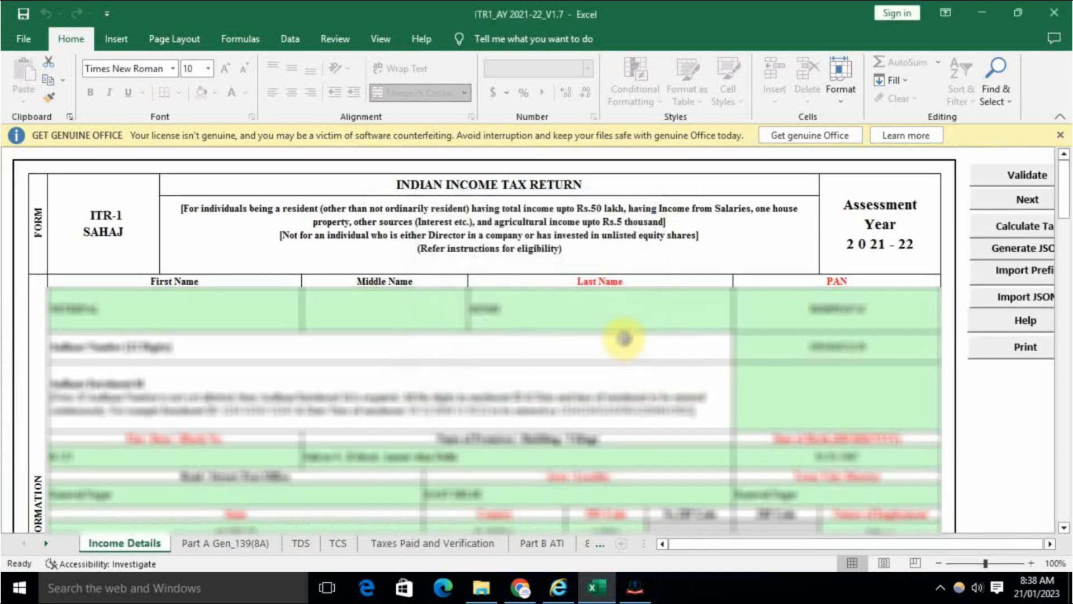
Step: Review the total income and the income from other sources in the Income Details sheet
scroll(625, 338, "down", 15)
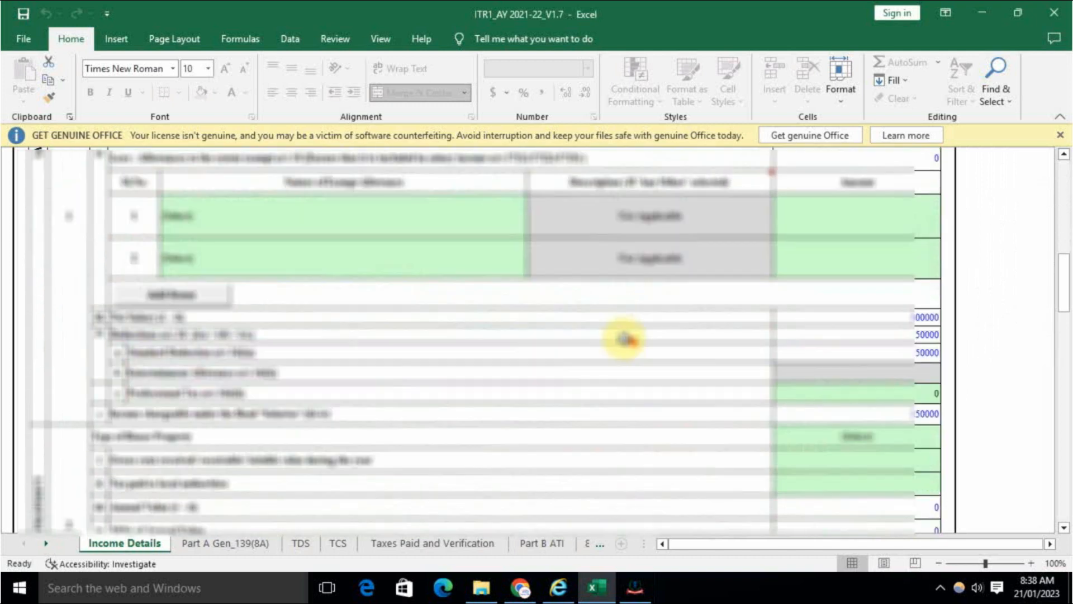
scroll(625, 338, "down", 10)
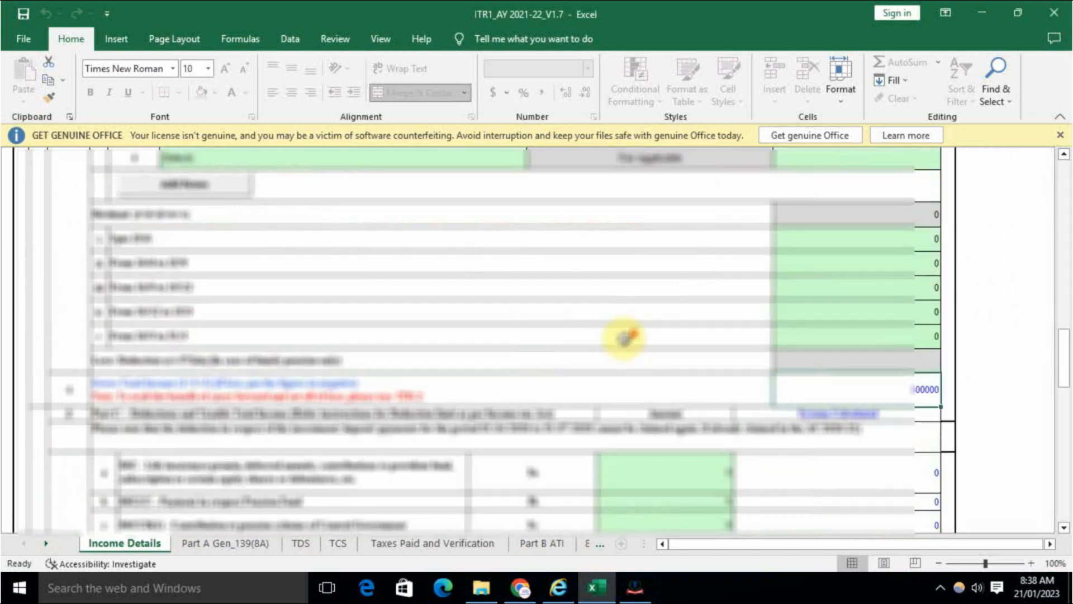
scroll(625, 338, "down", 12)
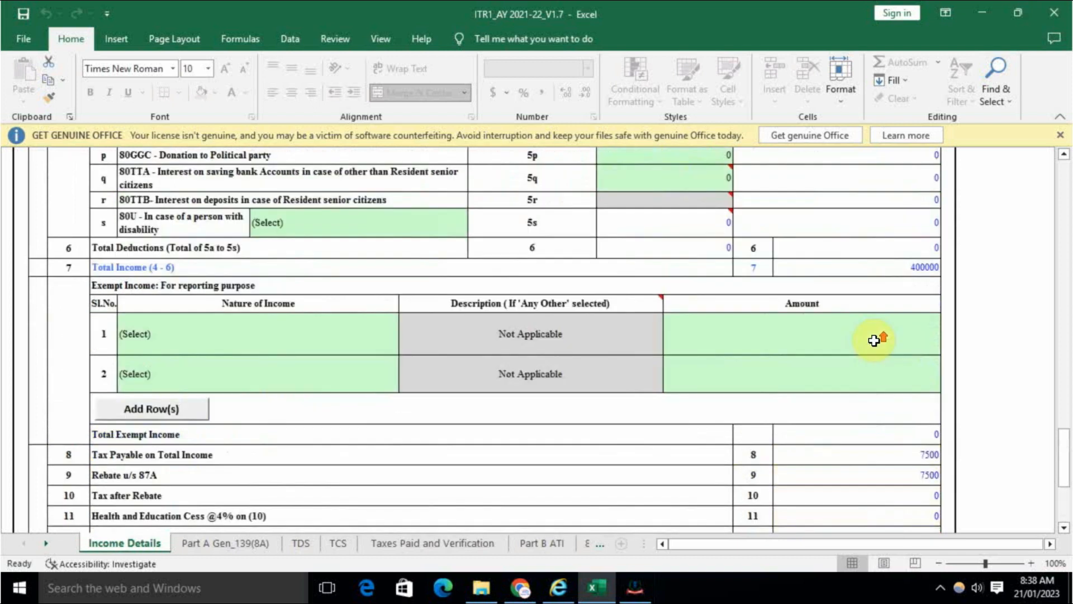
left_click(917, 267)
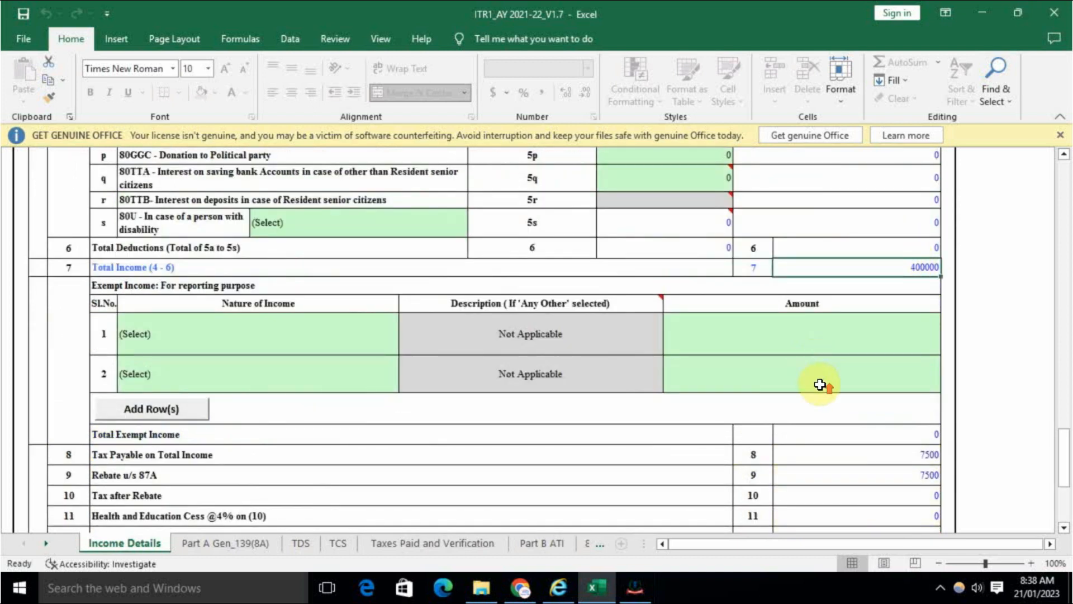
scroll(820, 385, "up", 15)
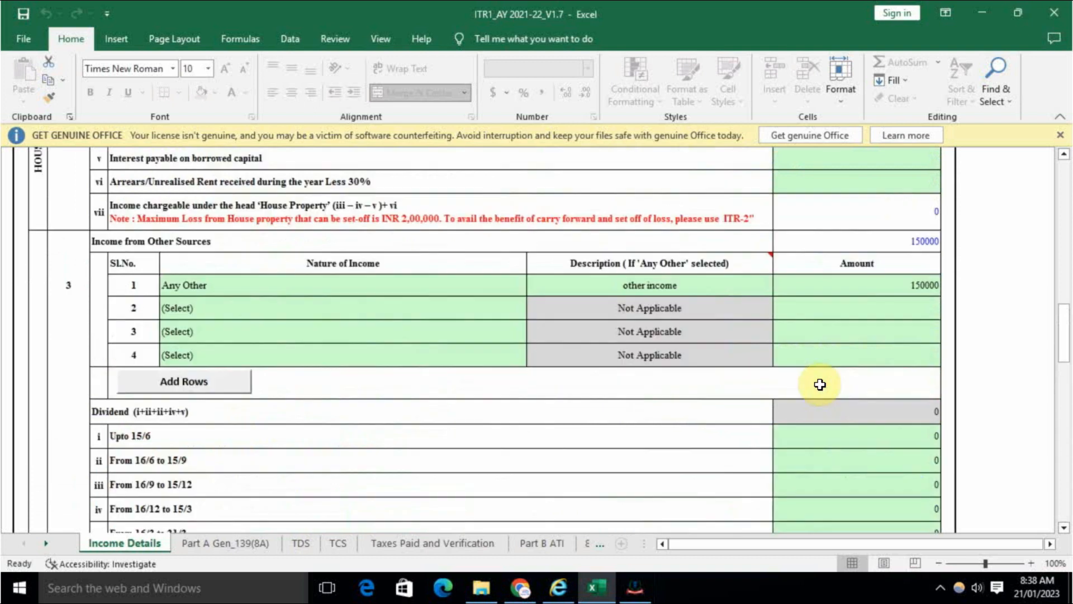
scroll(820, 385, "up", 2)
scroll(788, 311, "down", 2)
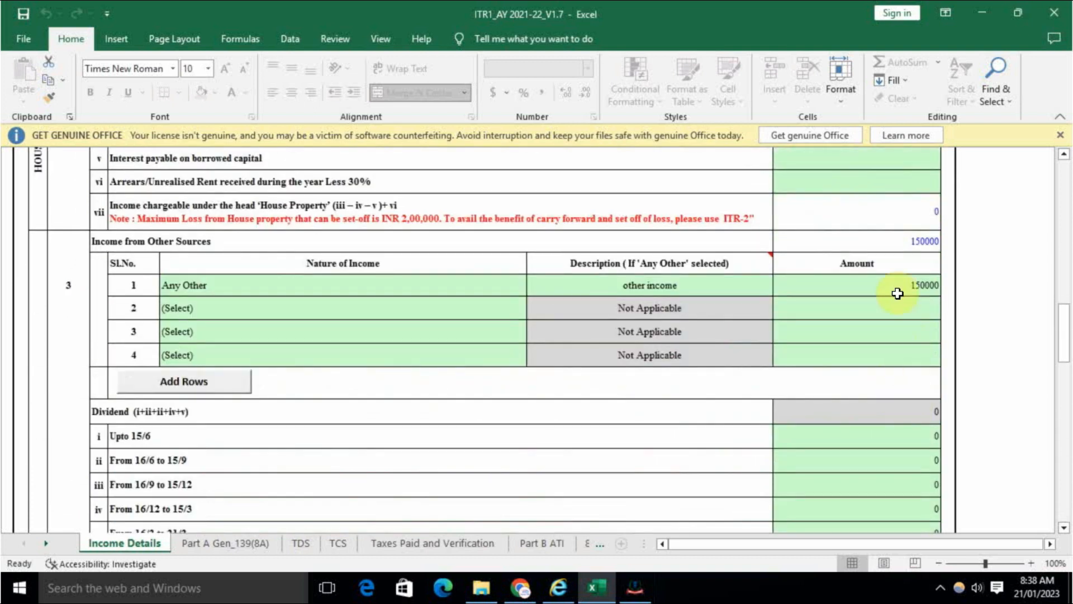
Step: Examine the tax computation in Income Details, including the rebate u/s 87A and the fee u/s 234F
scroll(905, 372, "down", 3)
scroll(904, 372, "down", 12)
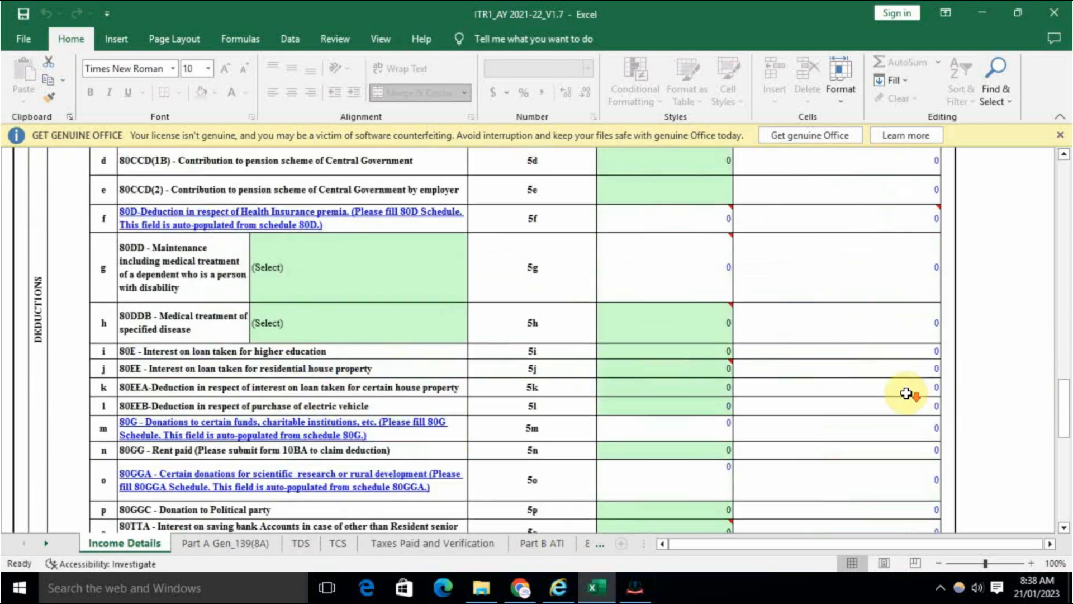
scroll(904, 393, "down", 3)
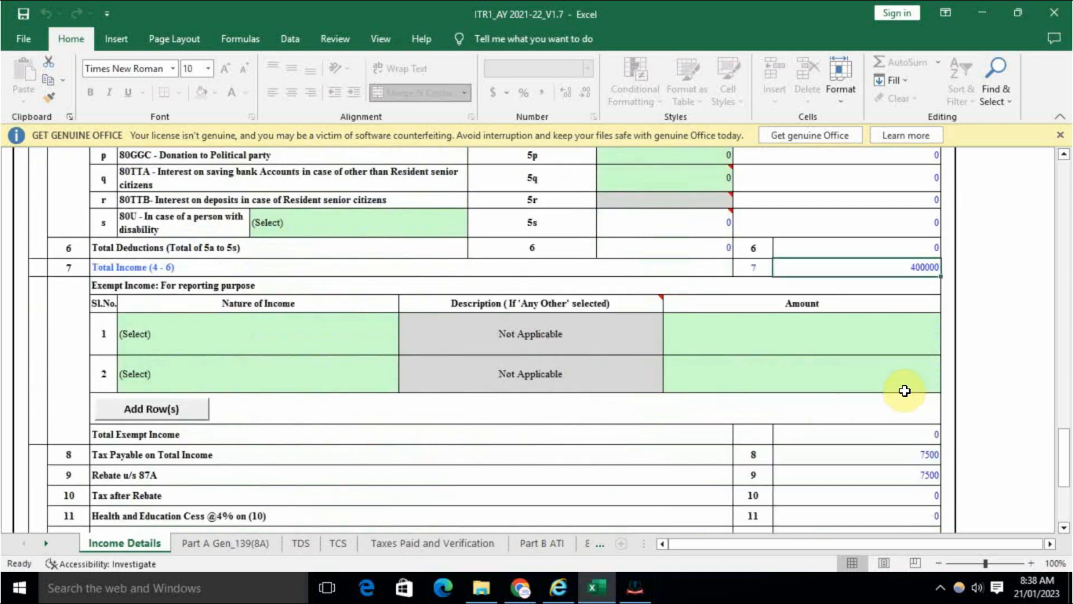
scroll(905, 363, "down", 4)
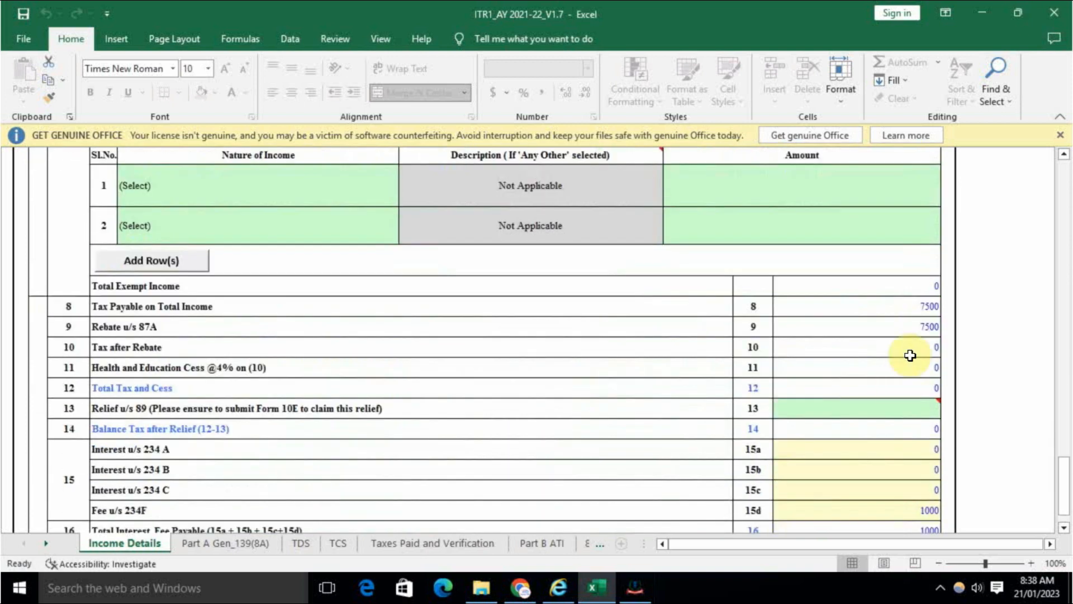
left_click(892, 329)
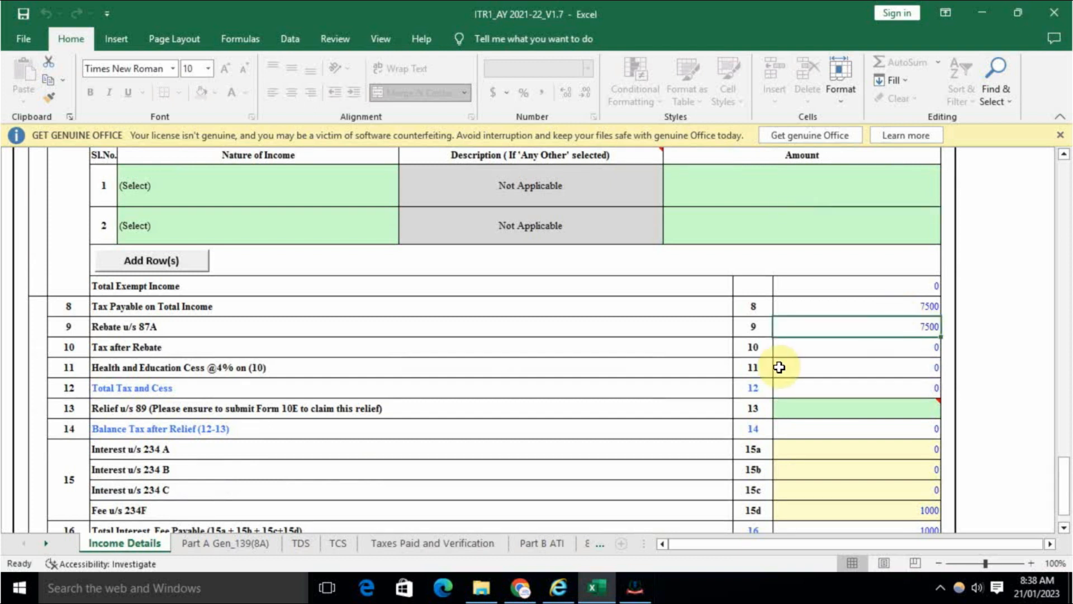
scroll(836, 419, "down", 6)
left_click(890, 300)
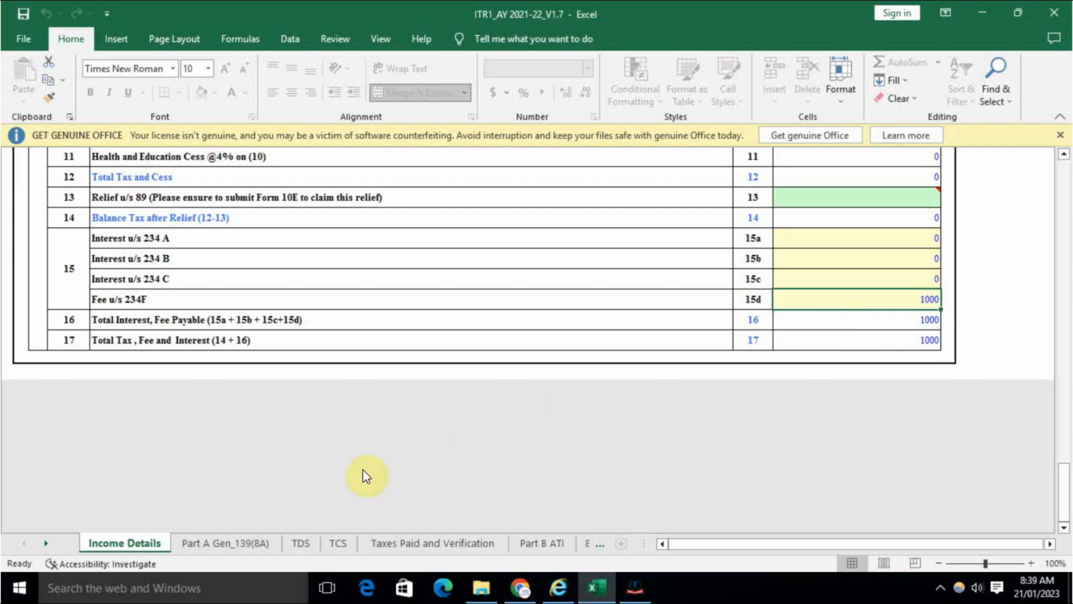
Step: Open the Part B ATI sheet and review updated income, amount payable, 234F fee, additional tax liability and tax due
left_click(540, 541)
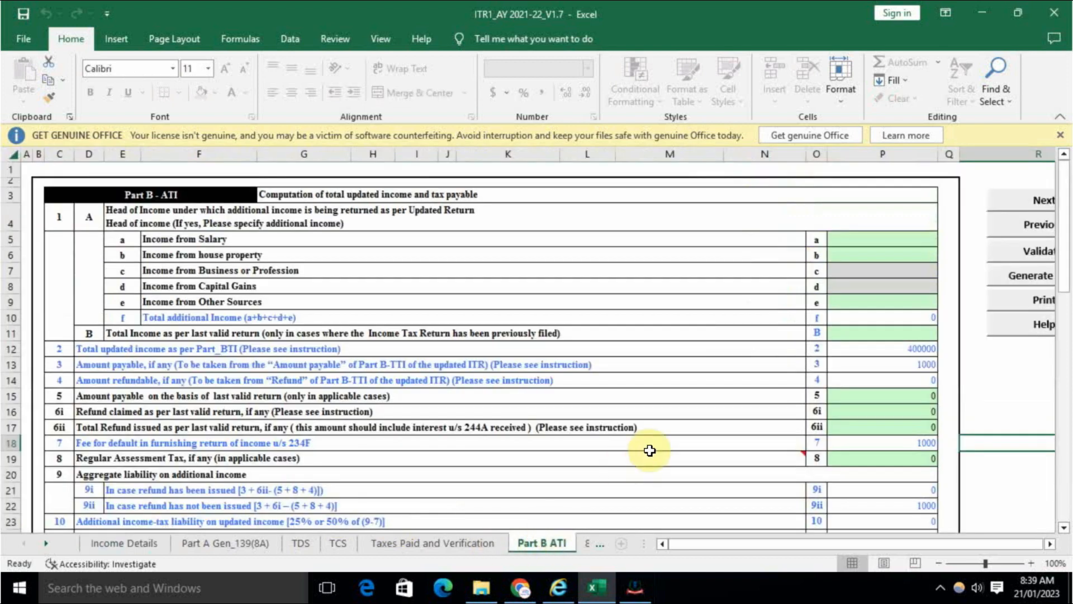
left_click(852, 350)
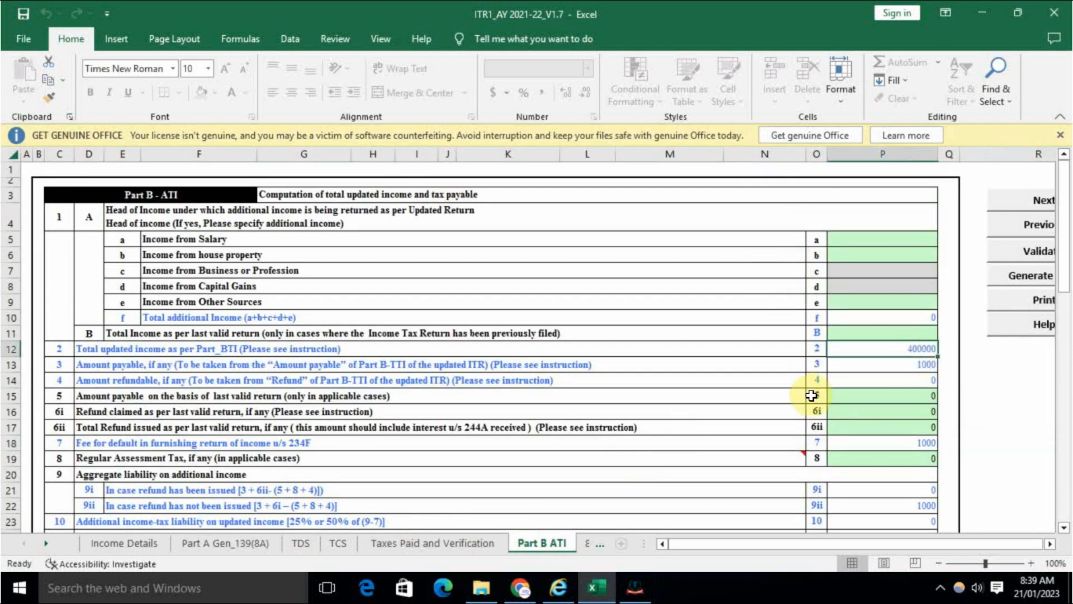
left_click(872, 365)
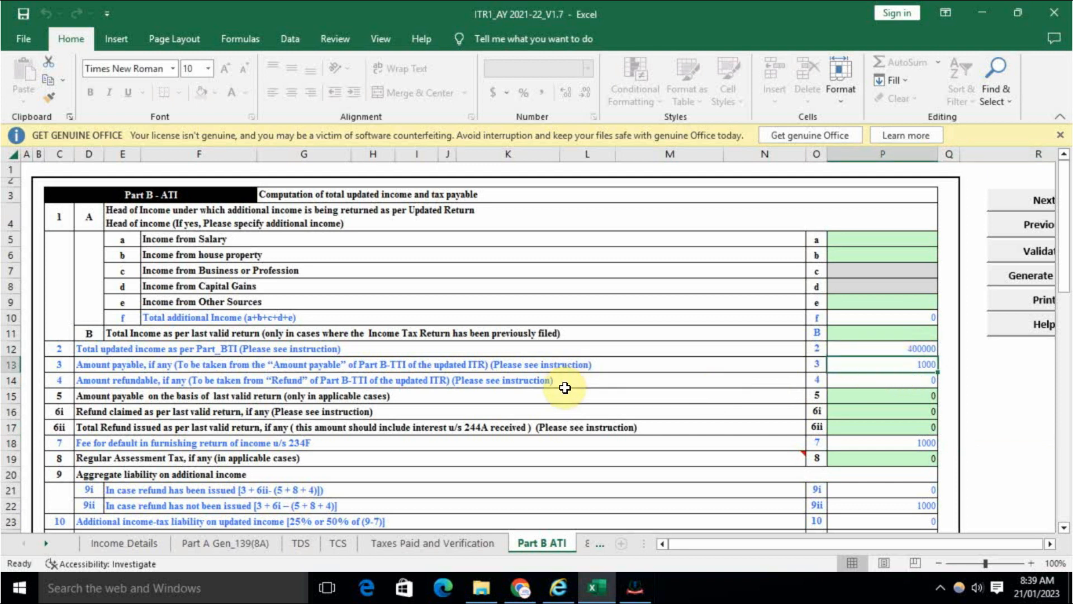
left_click(886, 443)
mouse_move(650, 459)
scroll(652, 461, "down", 2)
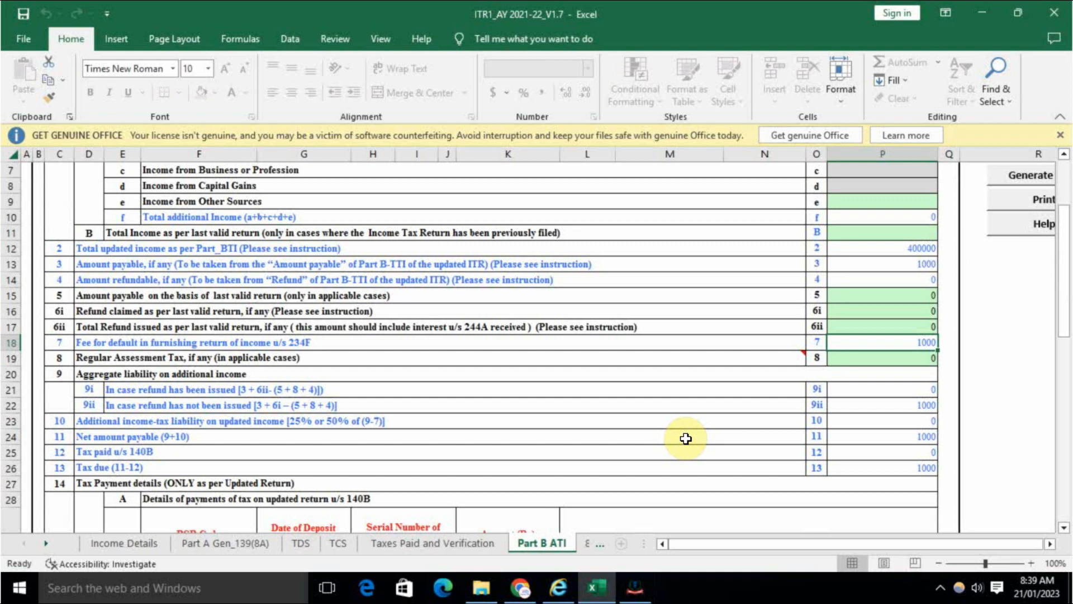
left_click(447, 424)
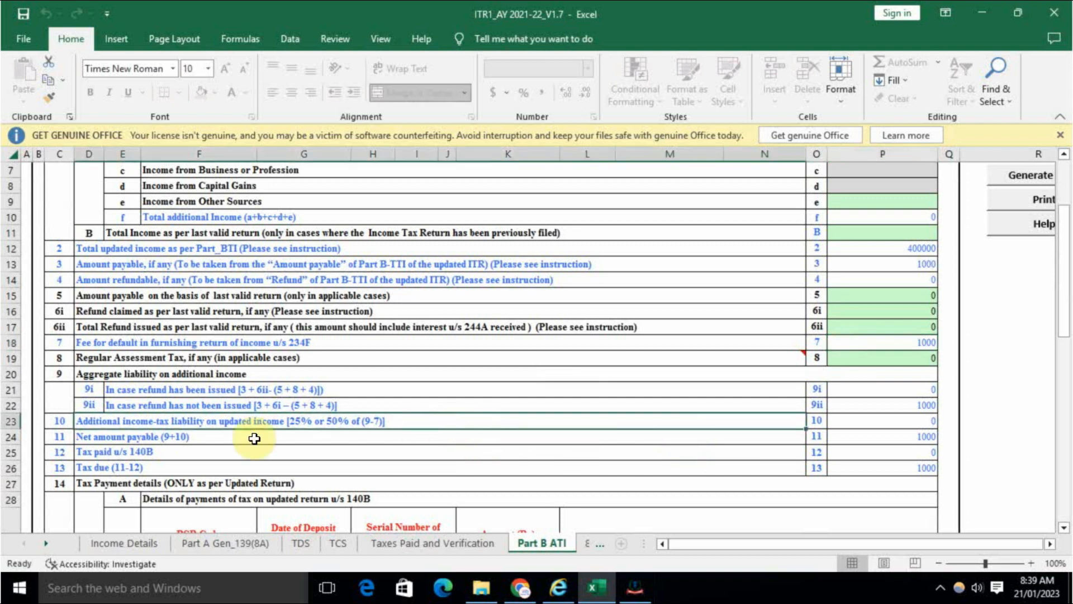
left_click(900, 426)
scroll(623, 454, "down", 2)
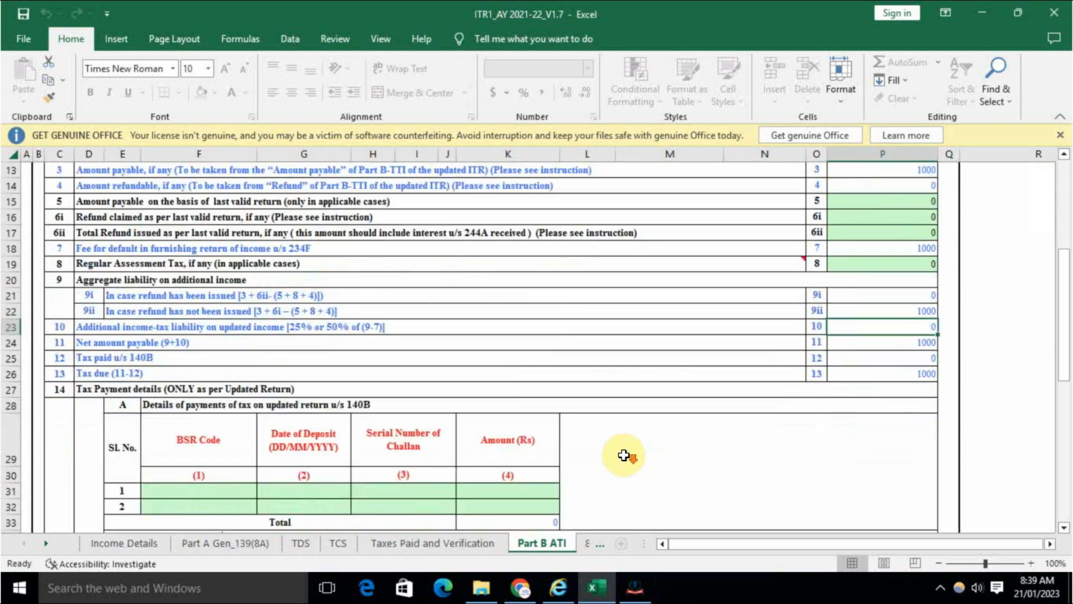
key("Down")
key("Down")
key("Down")
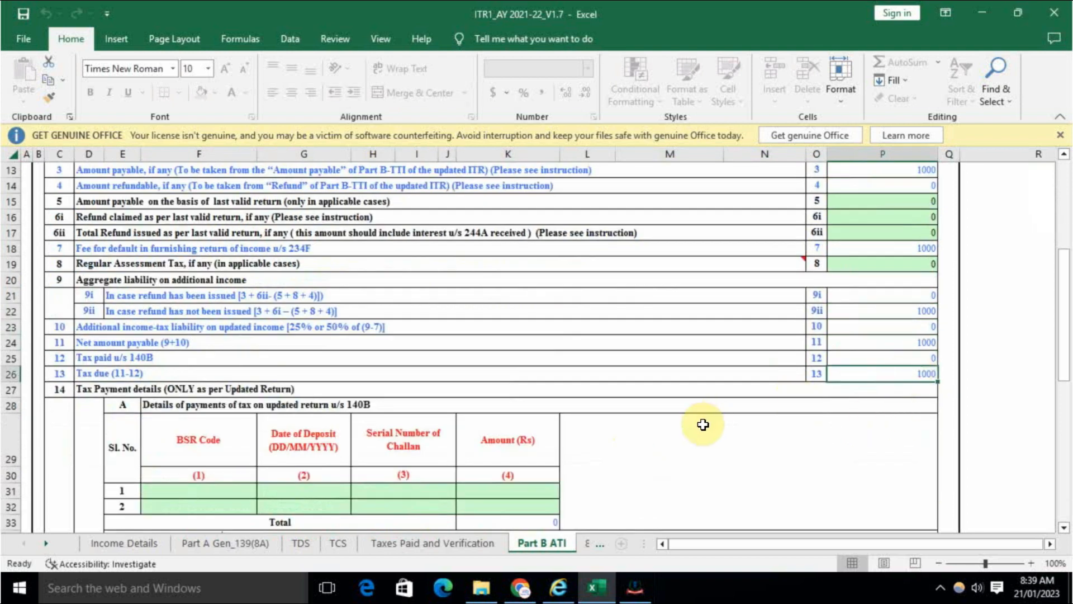
Step: Look over the Taxes Paid and Verification sheet and return to the Part B ATI sheet
scroll(703, 425, "down", 2)
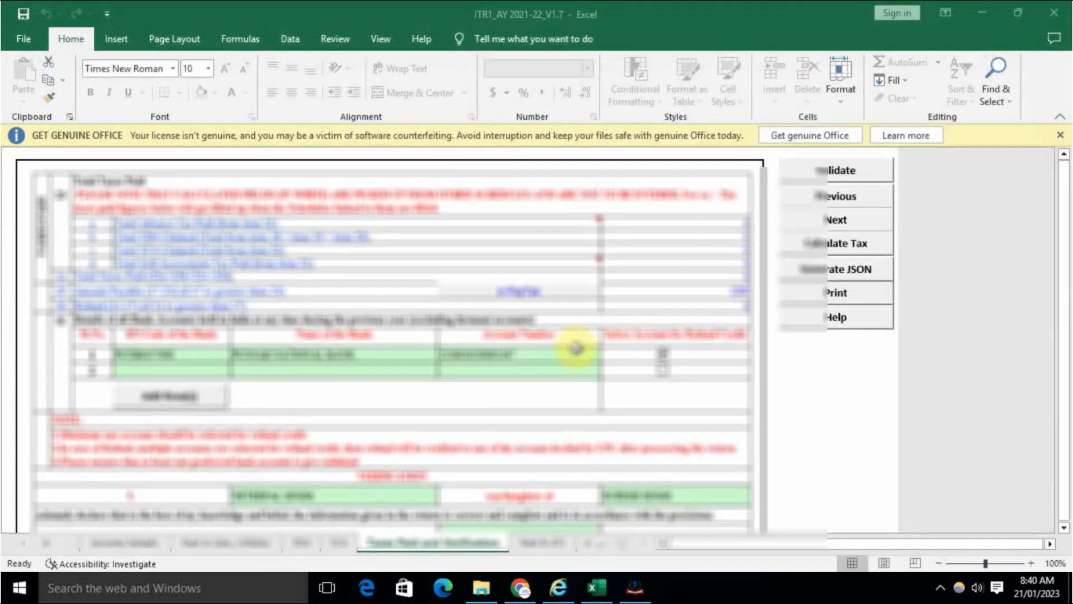
scroll(472, 412, "down", 4)
scroll(477, 407, "up", 2)
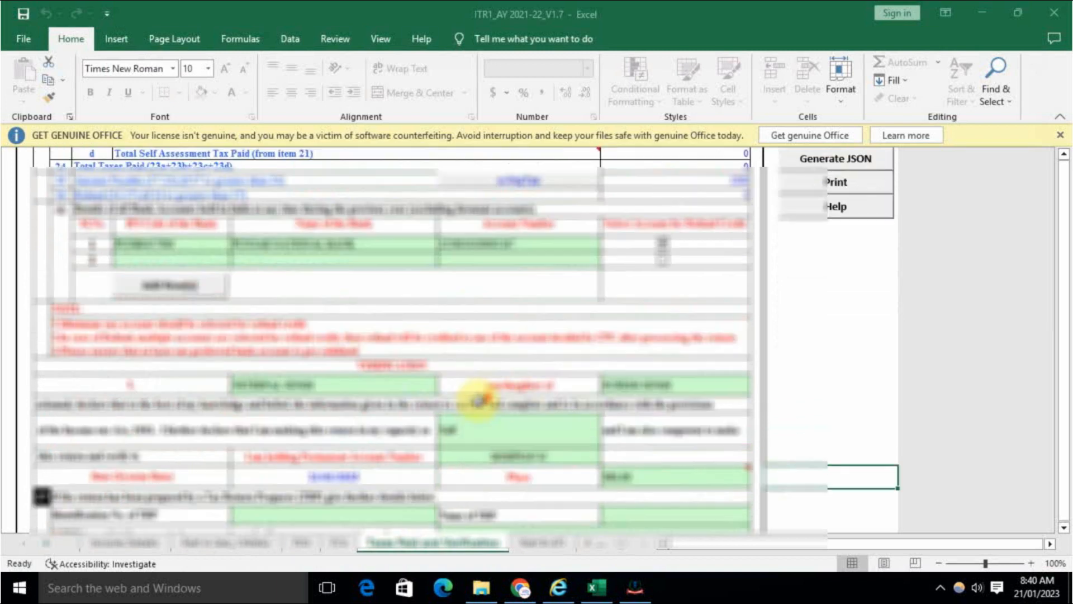
left_click(541, 543)
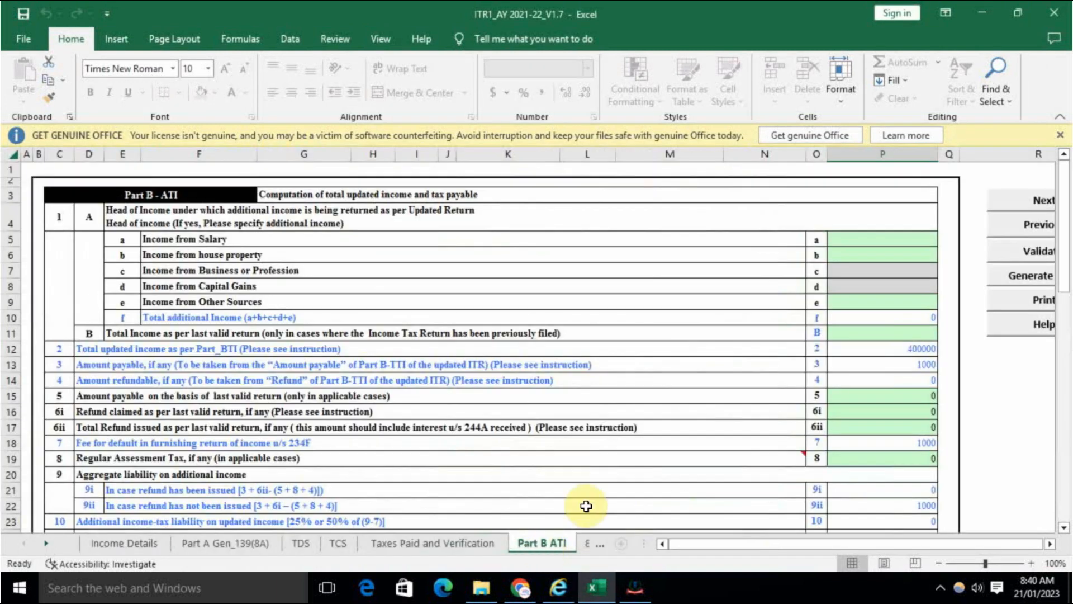
Step: Fill the first section 140B payment row with BSR code 0300232, deposit date 08/12/2022, the challan serial number and amount 1000
scroll(552, 458, "down", 5)
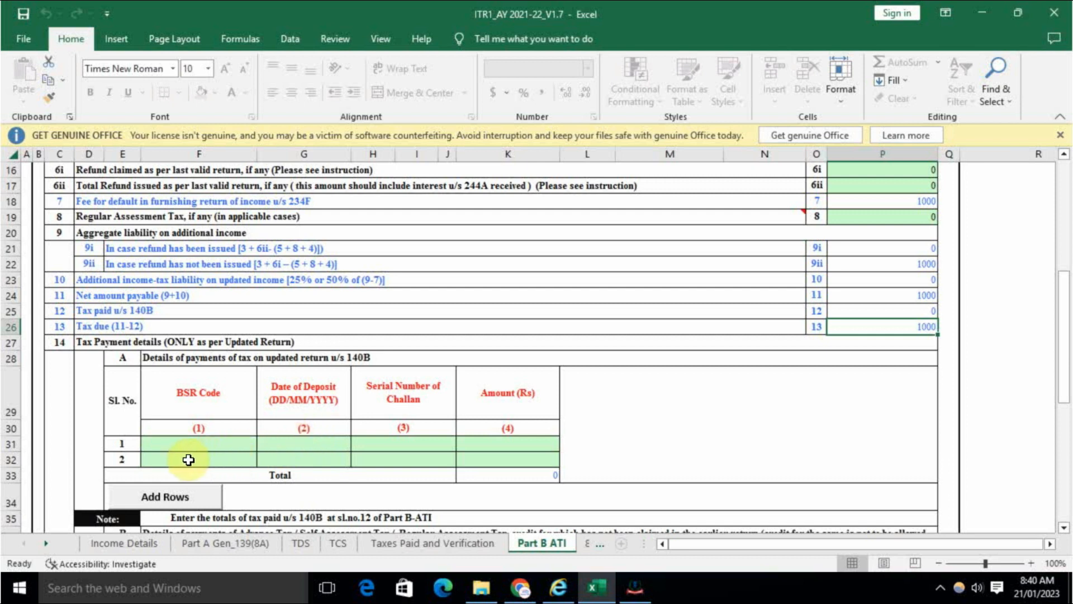
left_click_drag(161, 446, 503, 441)
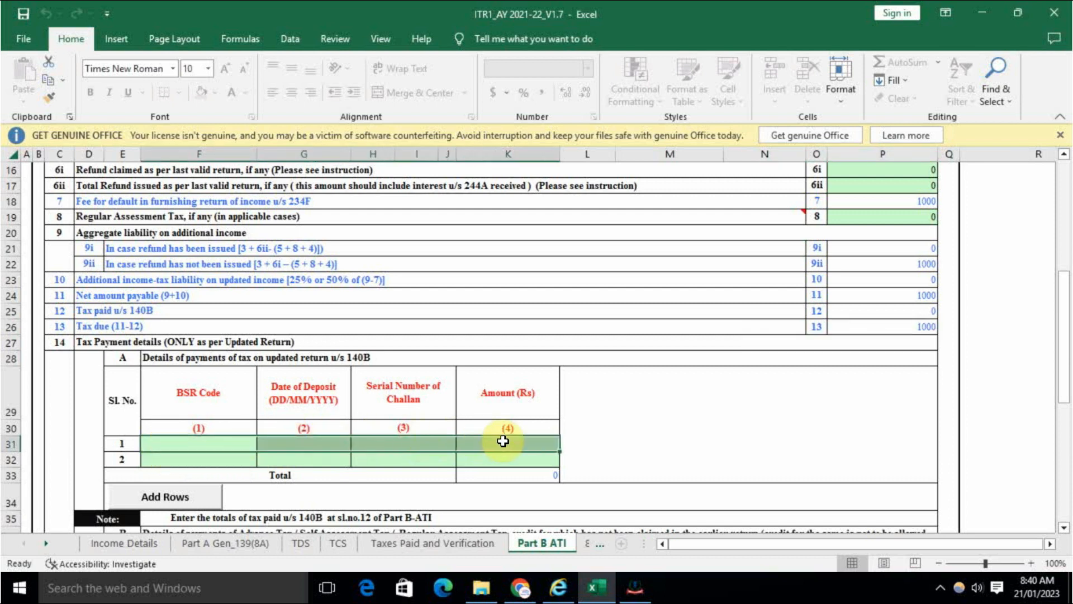
left_click(629, 413)
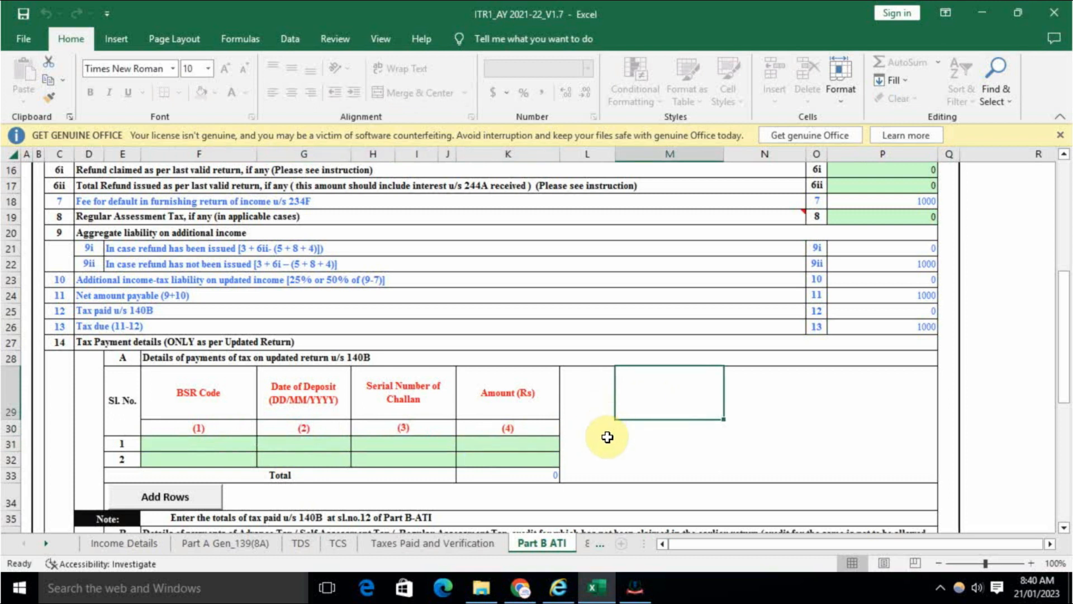
left_click(507, 442)
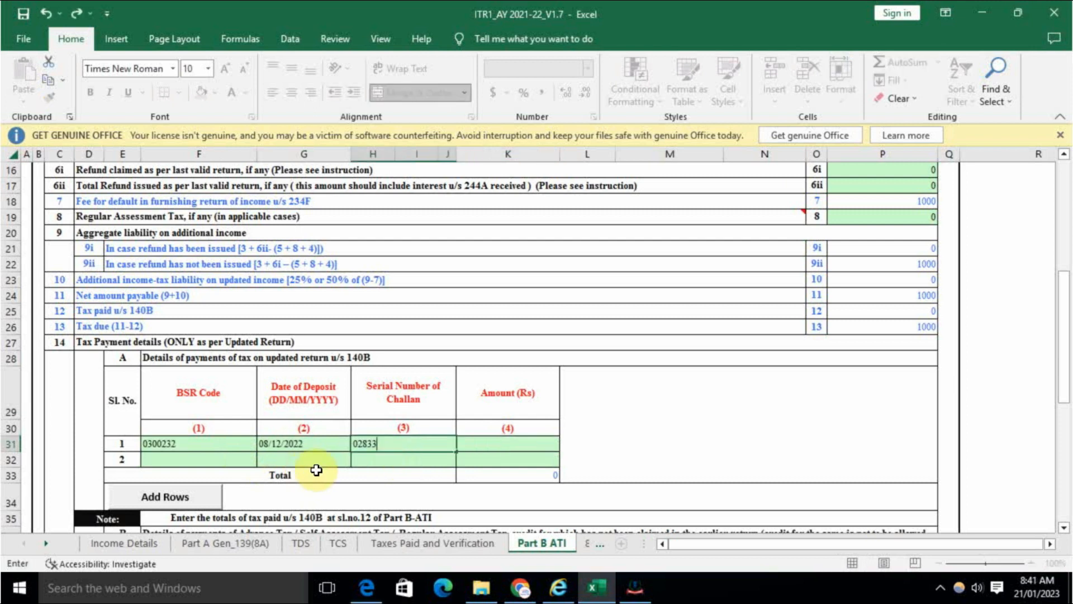
left_click(492, 444)
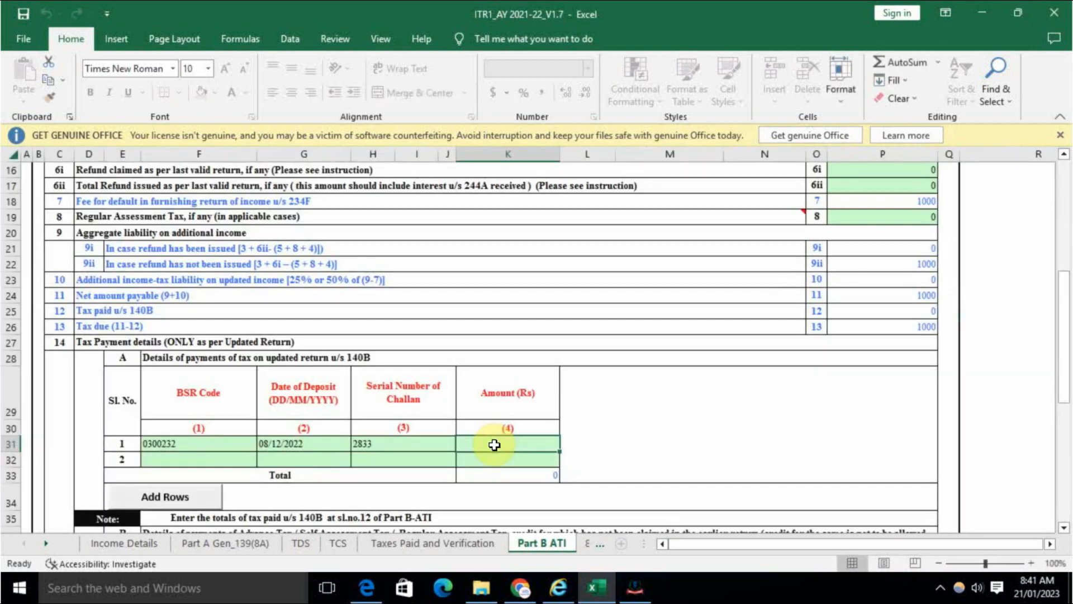
type("1000")
left_click(631, 427)
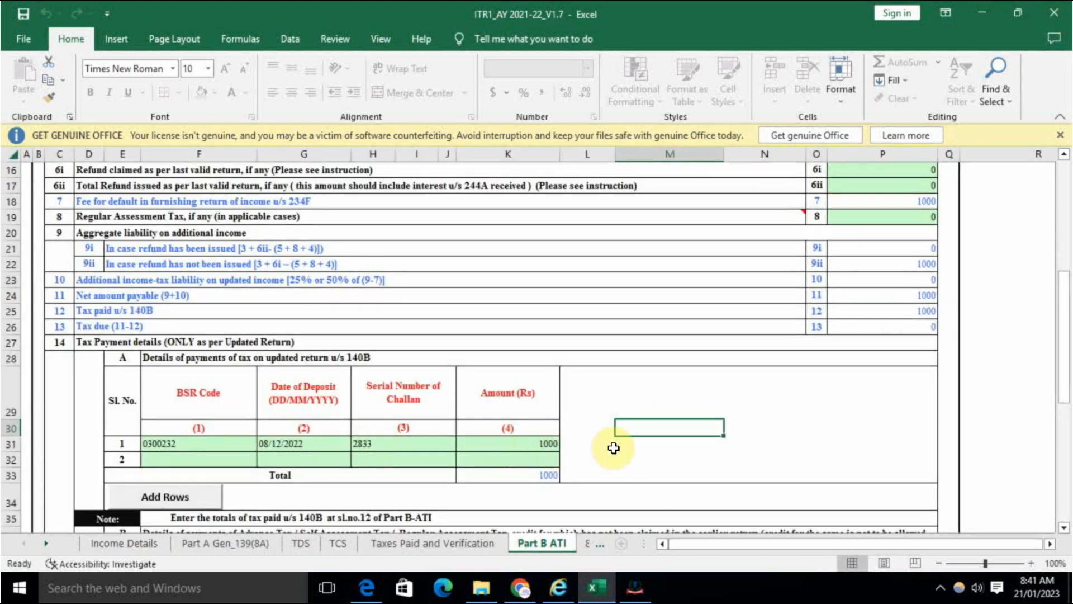
Step: Check the tax due in Part B ATI, validate the sheet and dismiss the alert
left_click(151, 324)
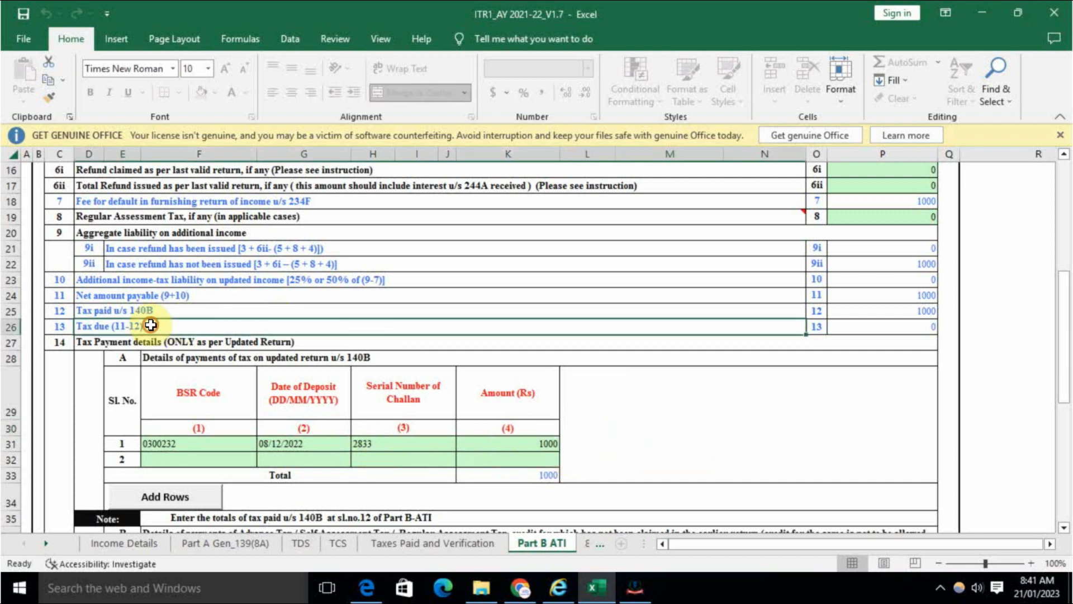
left_click(909, 327)
scroll(910, 402, "up", 3)
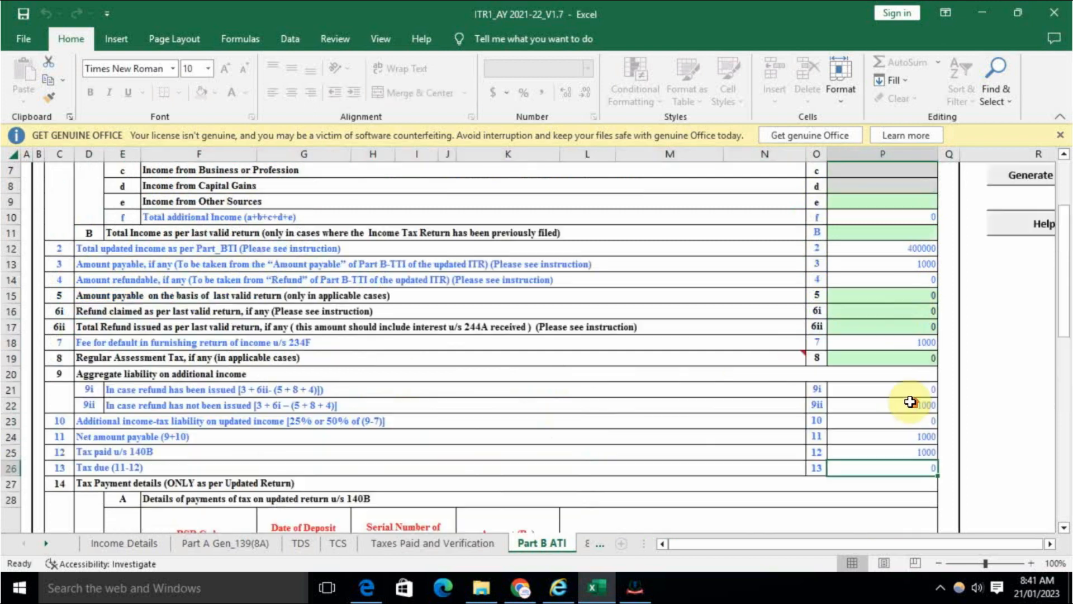
scroll(911, 402, "up", 2)
left_click(1050, 259)
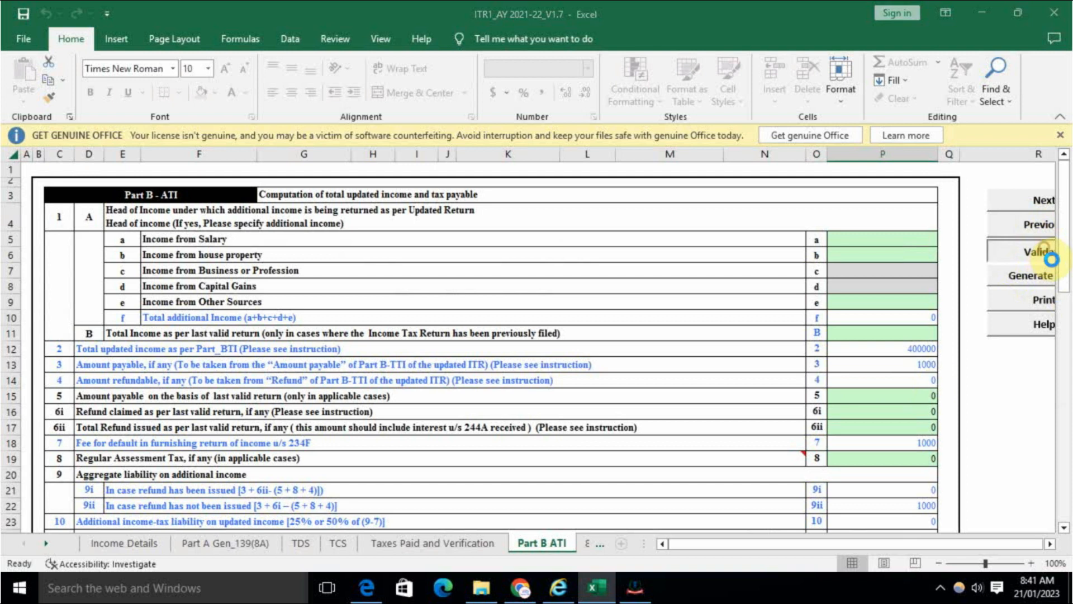
left_click(565, 346)
scroll(857, 418, "down", 3)
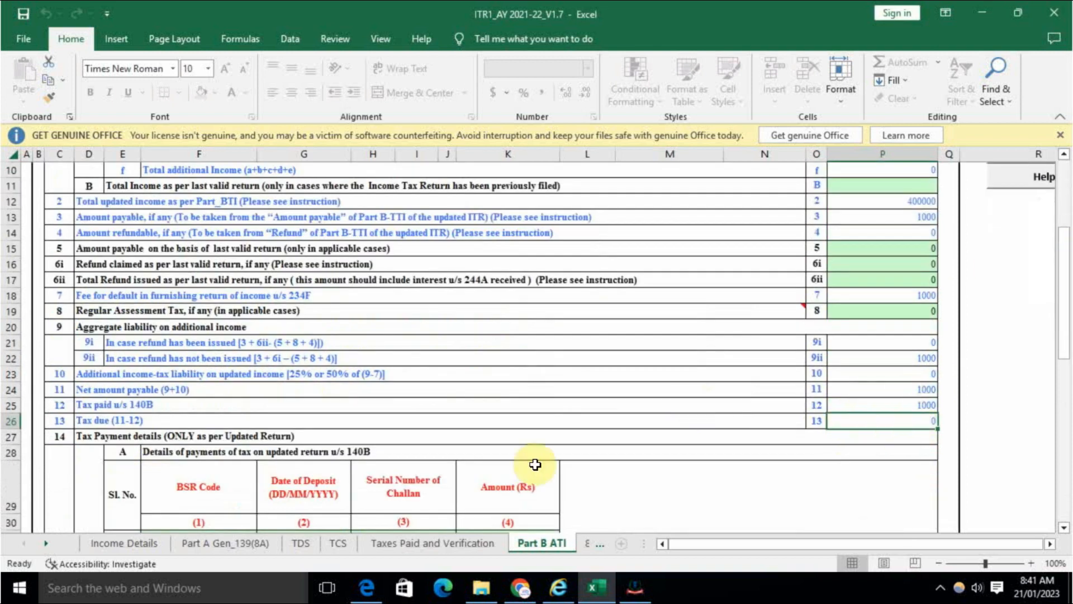
Step: Return to the start of the Income Details sheet, try to generate the return's JSON and dismiss the alert
left_click(146, 541)
scroll(783, 399, "up", 10)
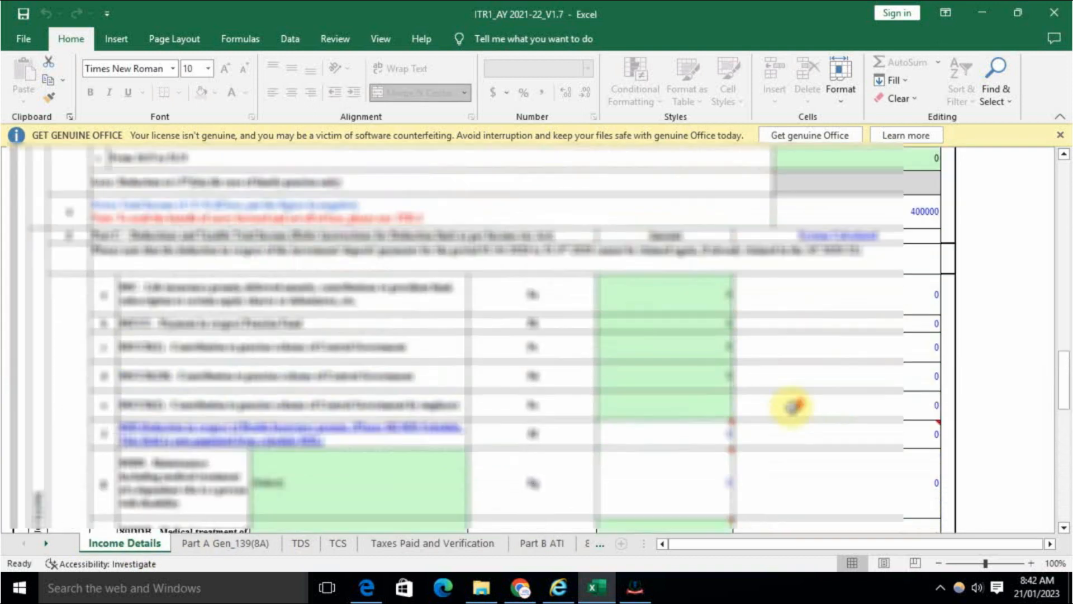
scroll(791, 406, "up", 15)
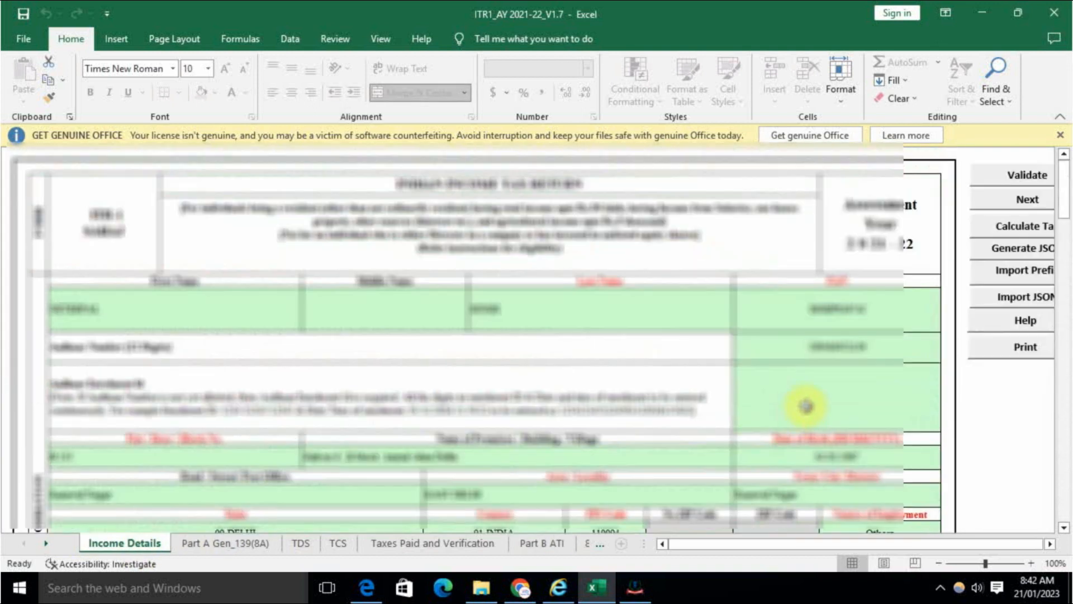
left_click(837, 540)
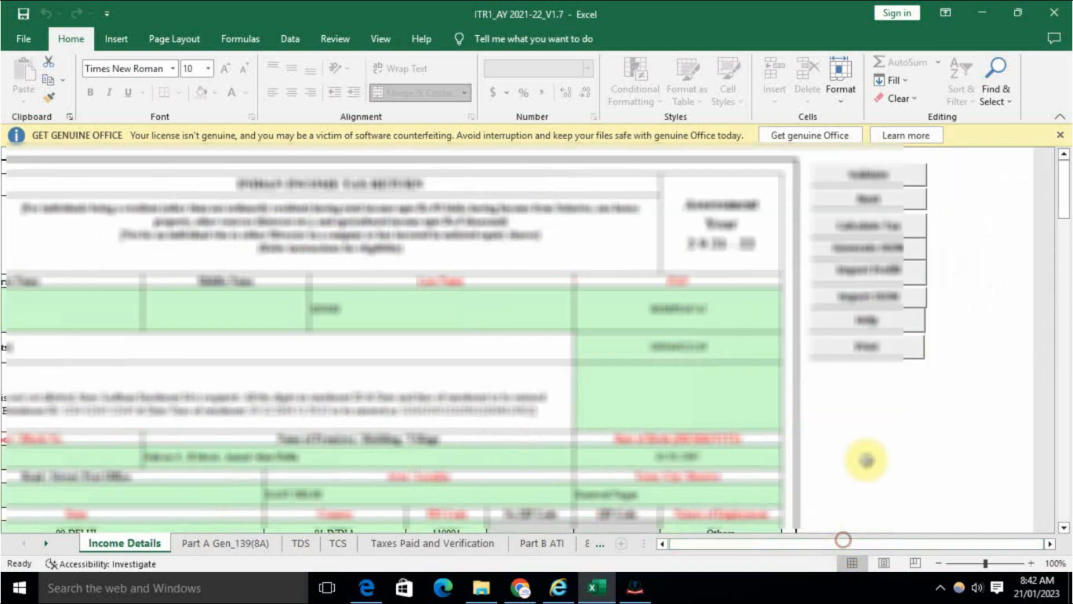
left_click(883, 252)
left_click(545, 411)
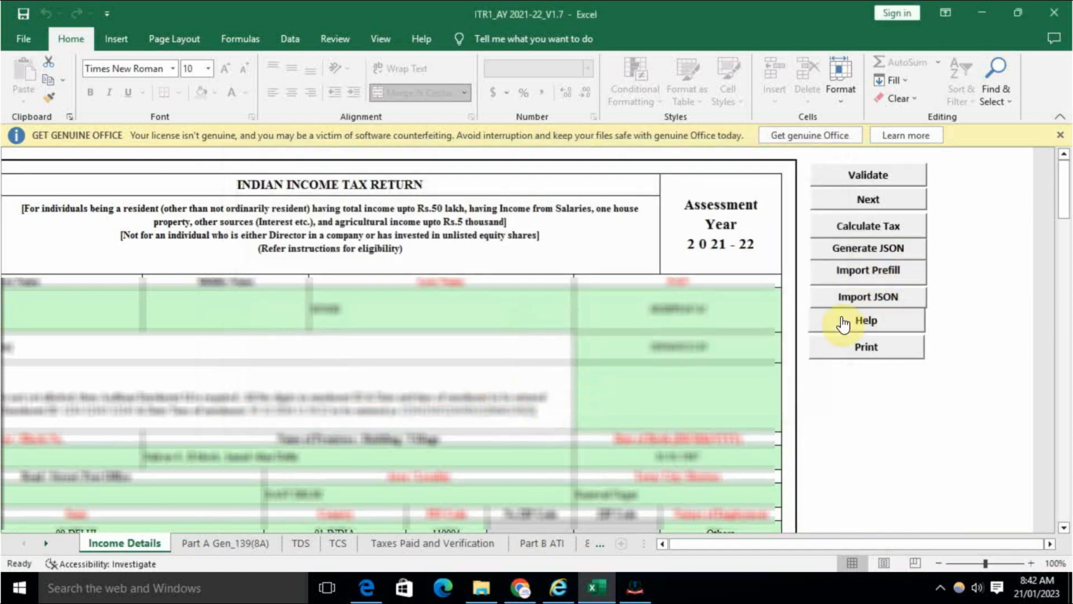
Step: Recalculate the tax, generate the return's JSON and acknowledge the alerts to reach the SUMMARY sheet
left_click(884, 229)
left_click(869, 253)
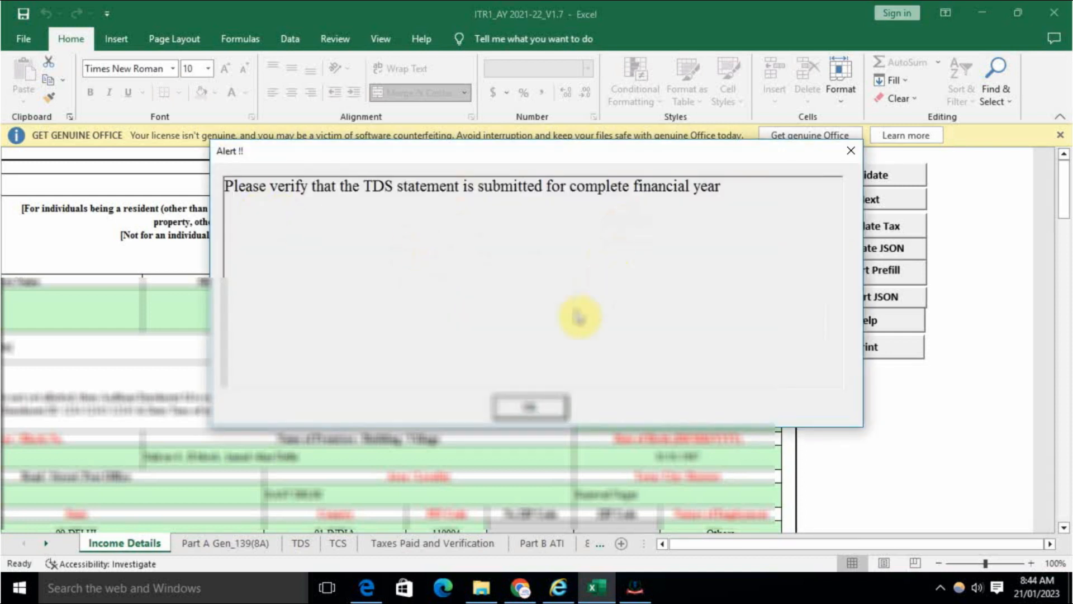
left_click(545, 414)
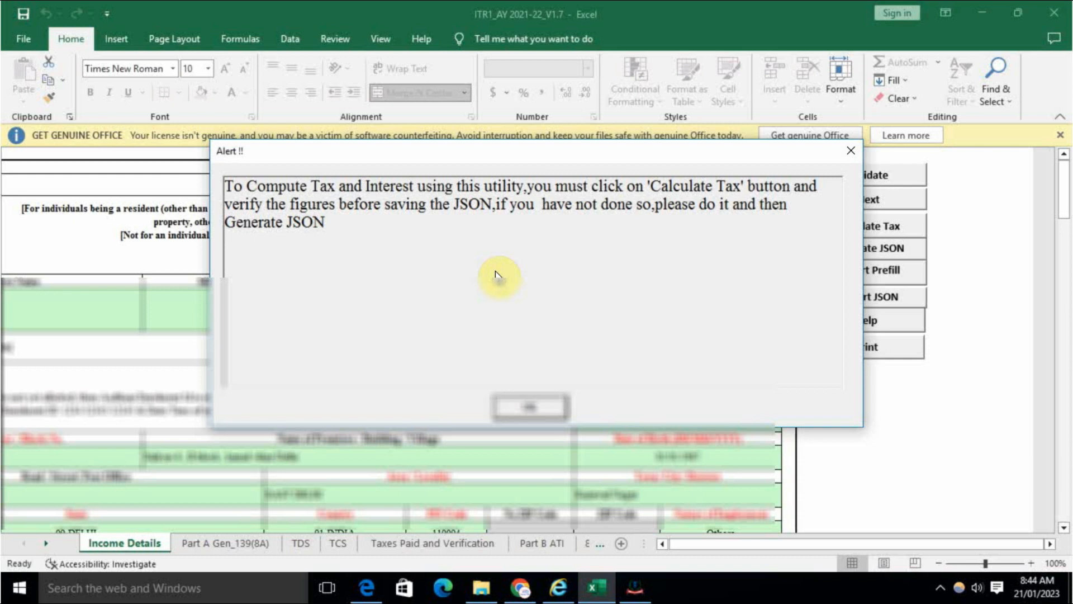
left_click(532, 397)
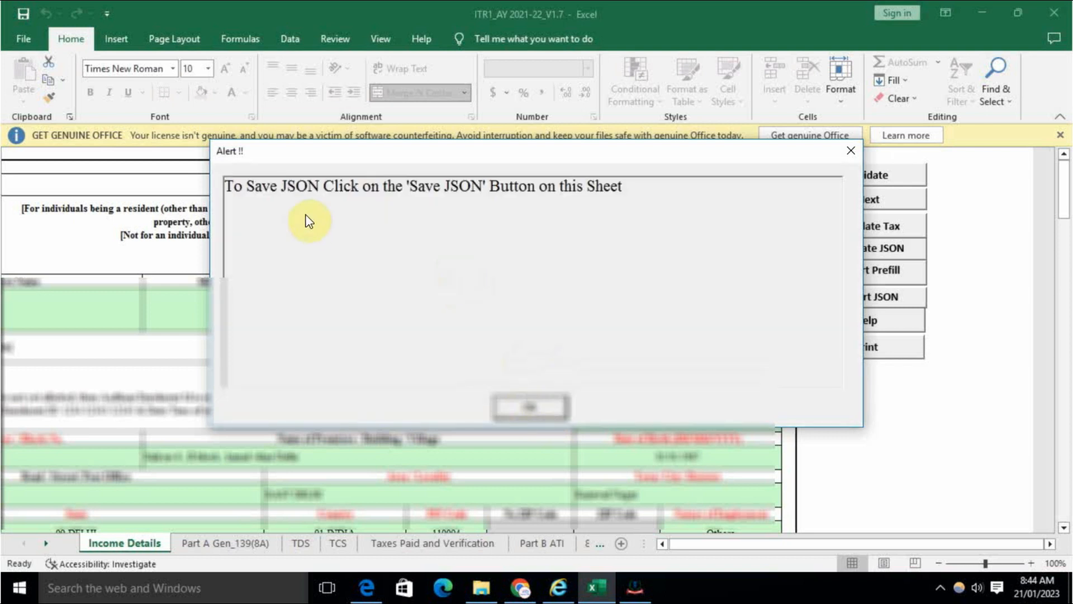
left_click(532, 410)
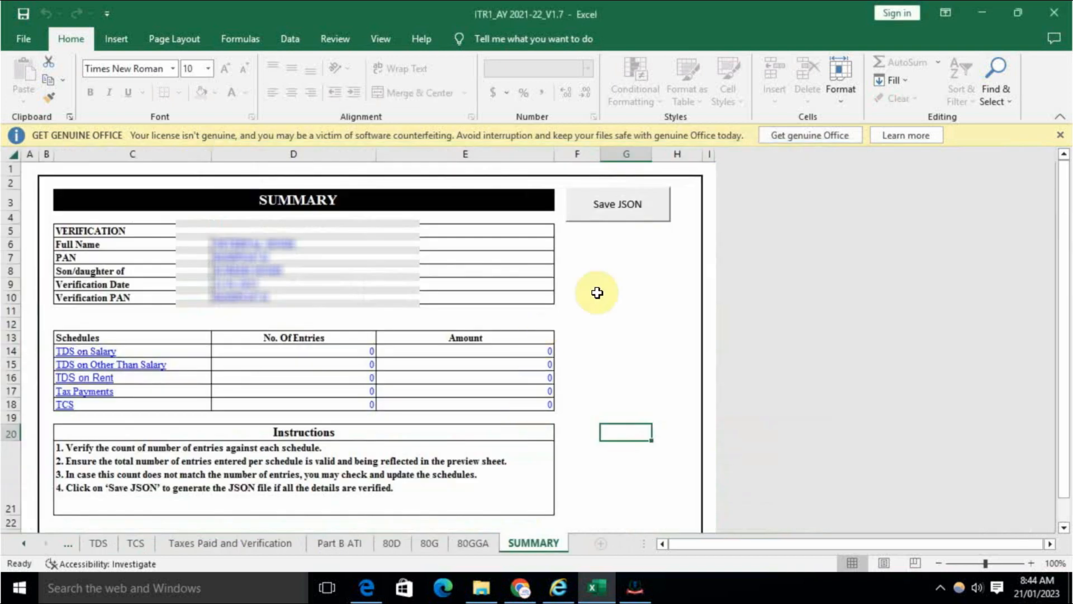
Step: Look over the verification details and schedule entries in the SUMMARY sheet and save the JSON
scroll(480, 356, "down", 4)
scroll(482, 371, "up", 4)
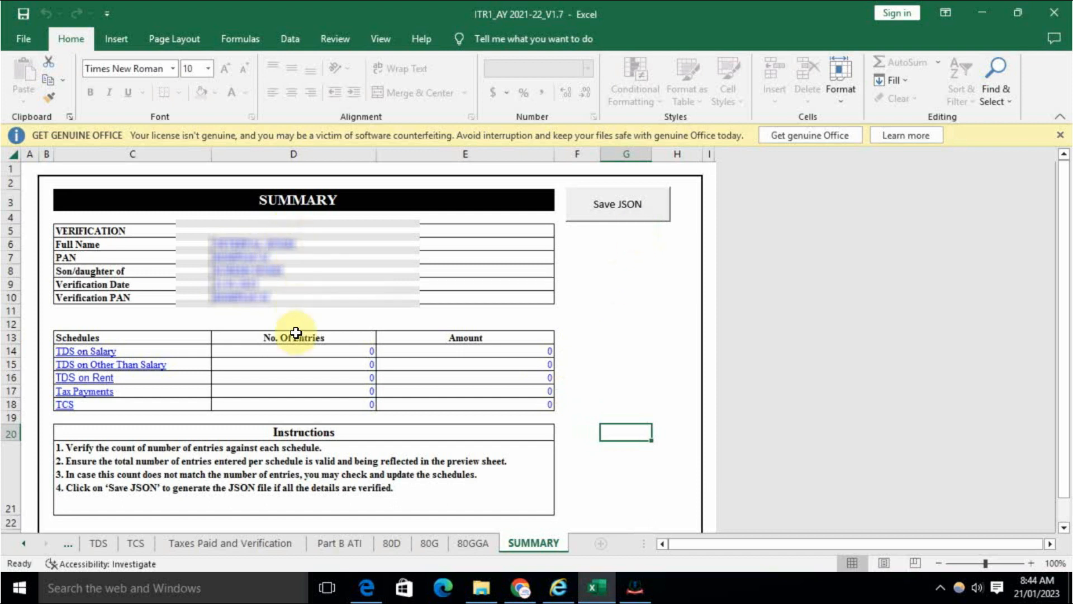
left_click(628, 217)
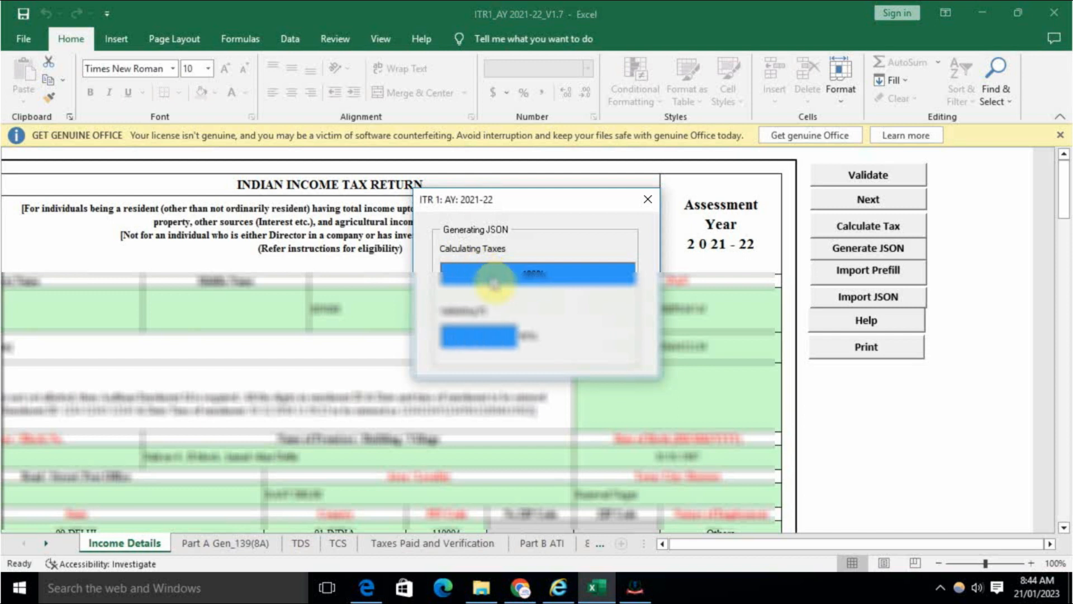
Step: Switch to the Income Tax e-Filing portal and open the File Income Tax Return form
left_click(637, 588)
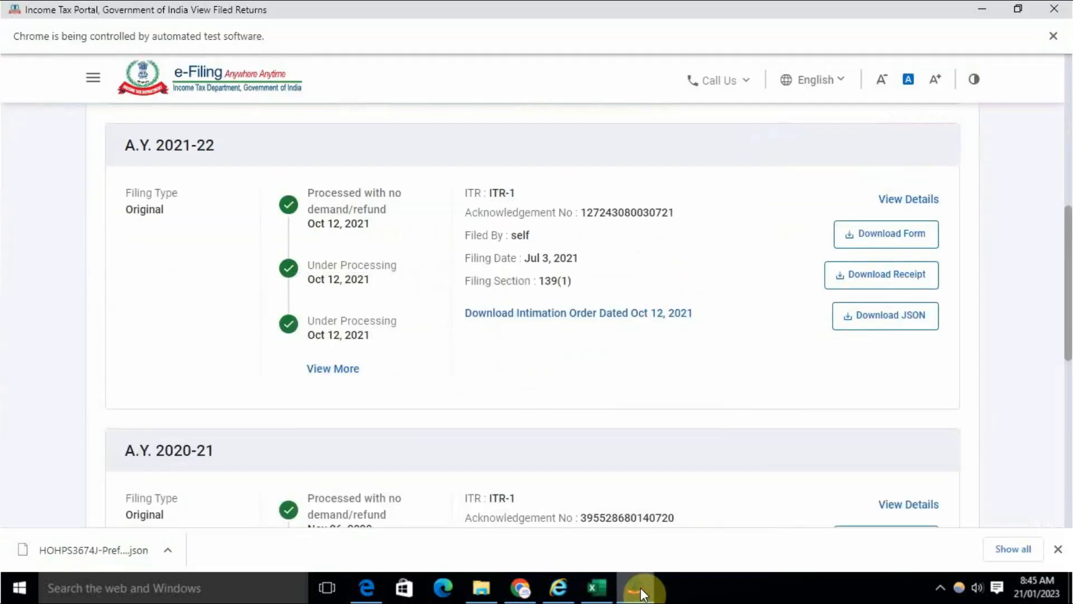
scroll(464, 442, "up", 9)
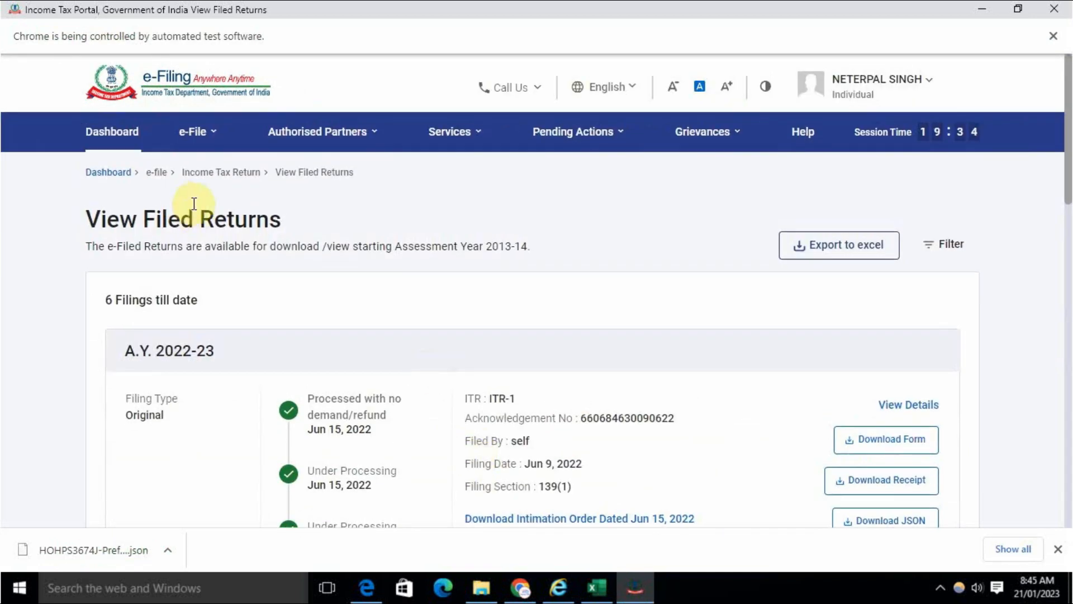
left_click(201, 131)
left_click(247, 176)
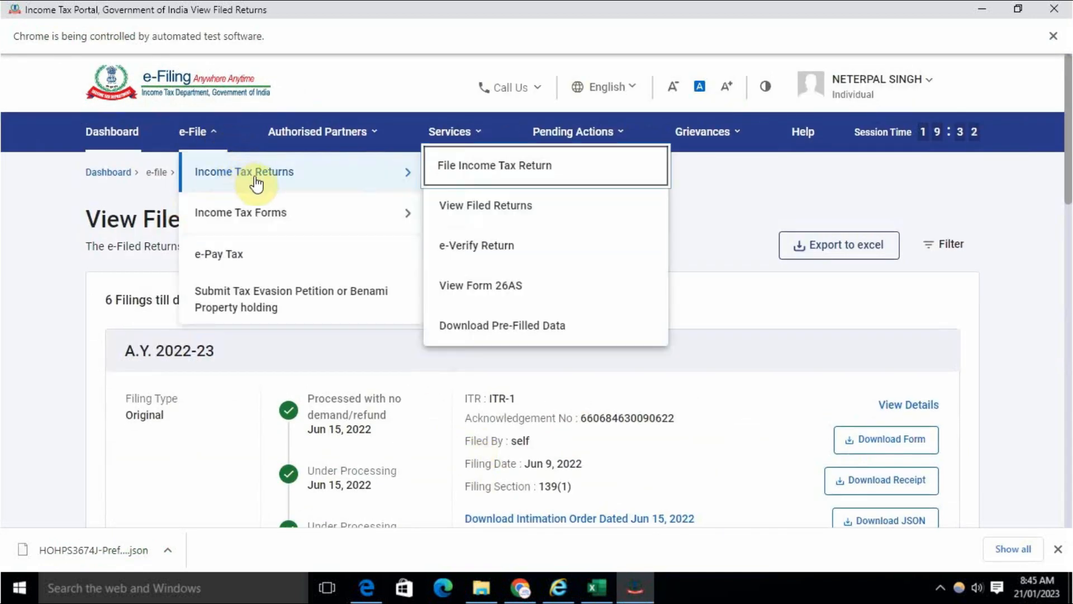
left_click(460, 177)
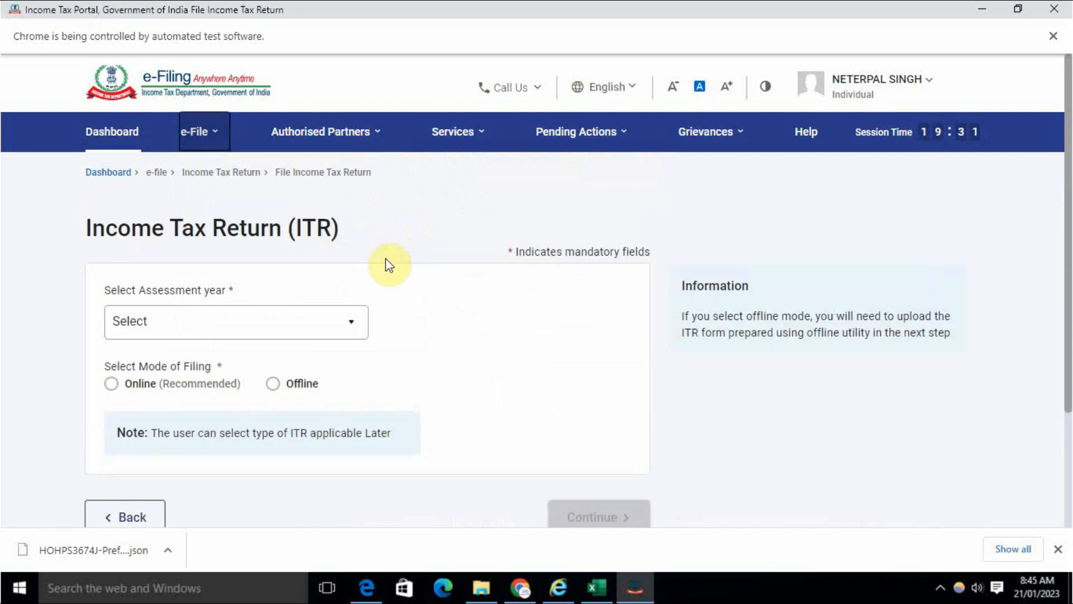
Step: Set the assessment year to 2021-22 and the filing type to 139(8A) - Updated Return
left_click(257, 328)
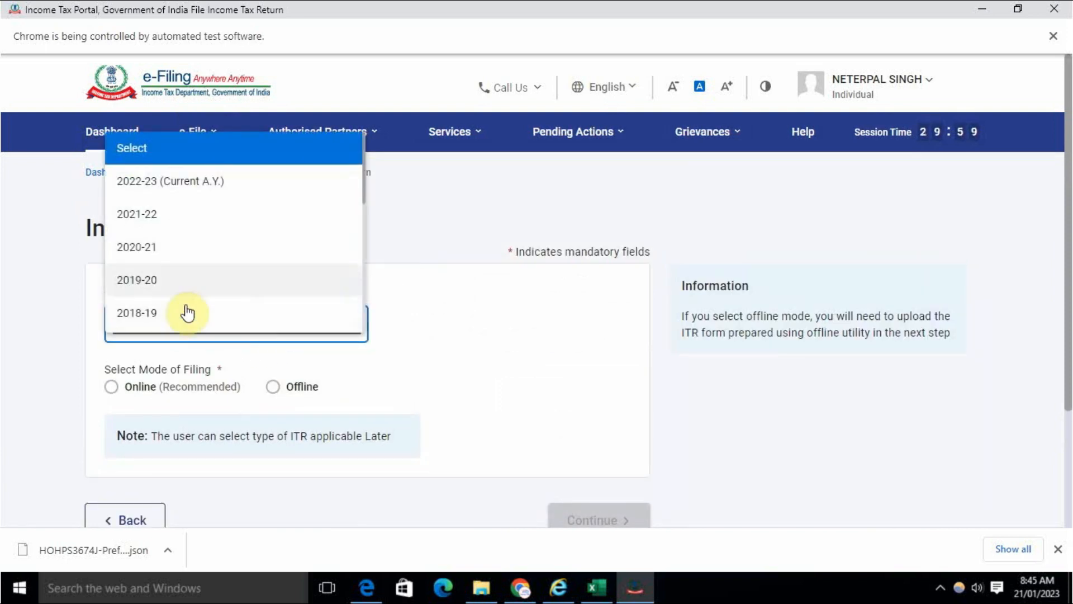
left_click(144, 215)
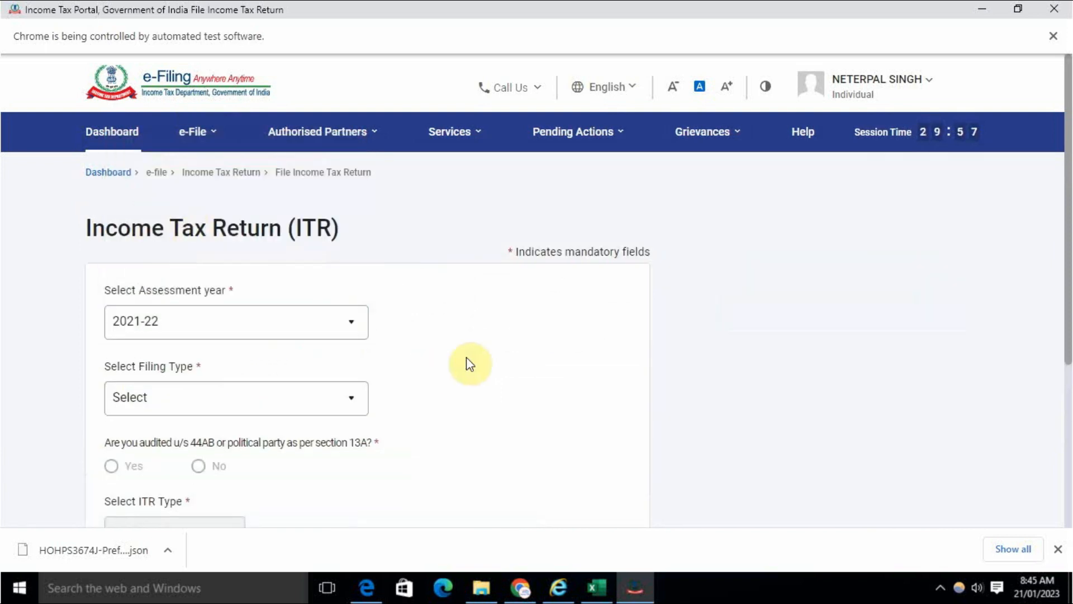
left_click(262, 399)
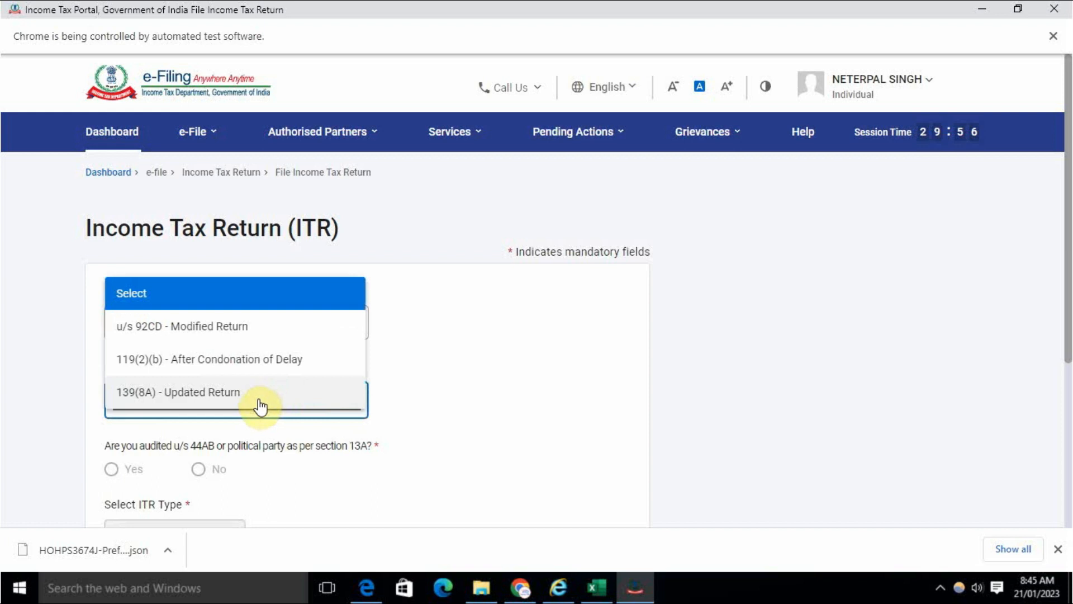
left_click(222, 402)
scroll(271, 441, "down", 3)
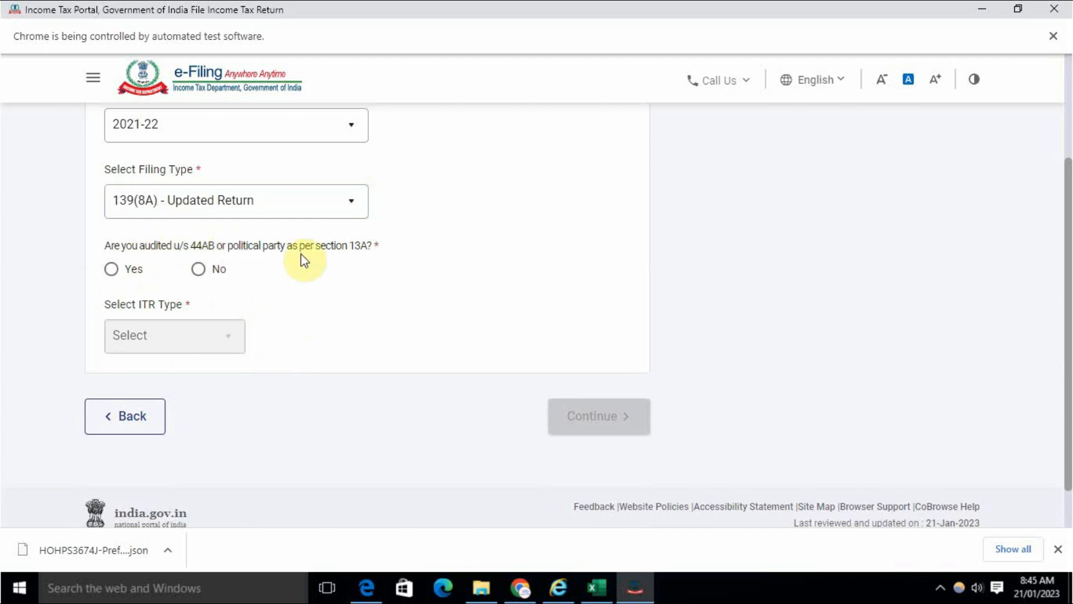
Step: Answer No to the 44AB audit or political party question, choose ITR-1 as the ITR type and continue to the upload page
left_click(198, 269)
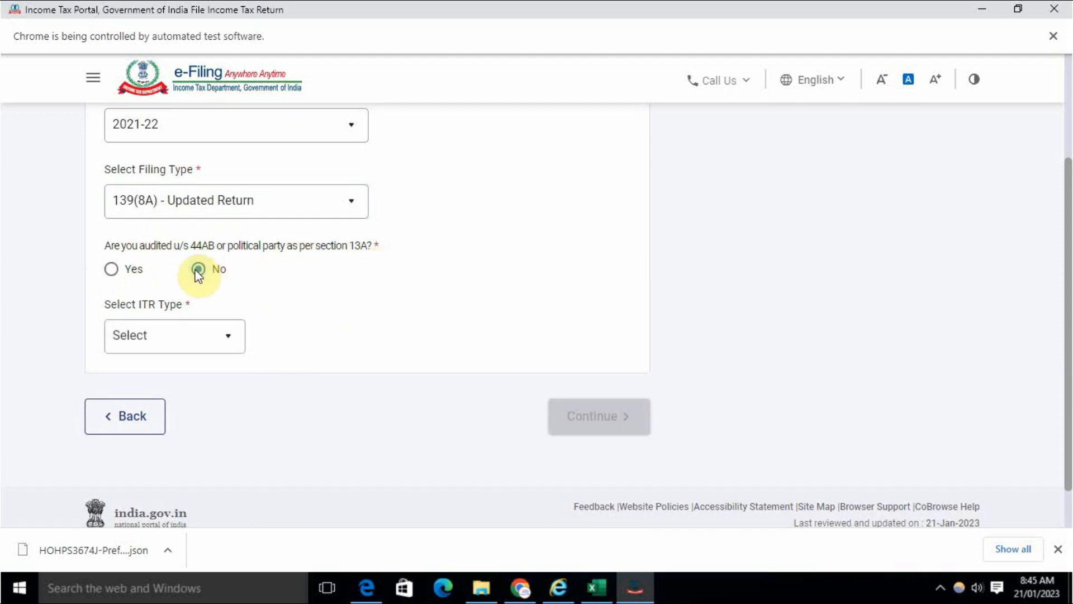
left_click(190, 349)
left_click(145, 415)
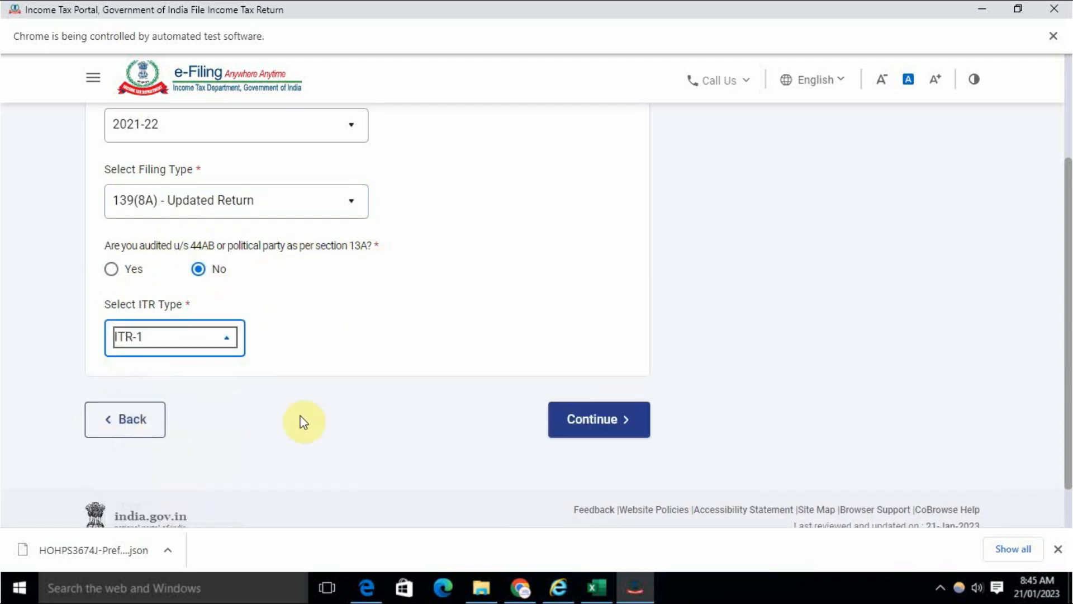
left_click(610, 426)
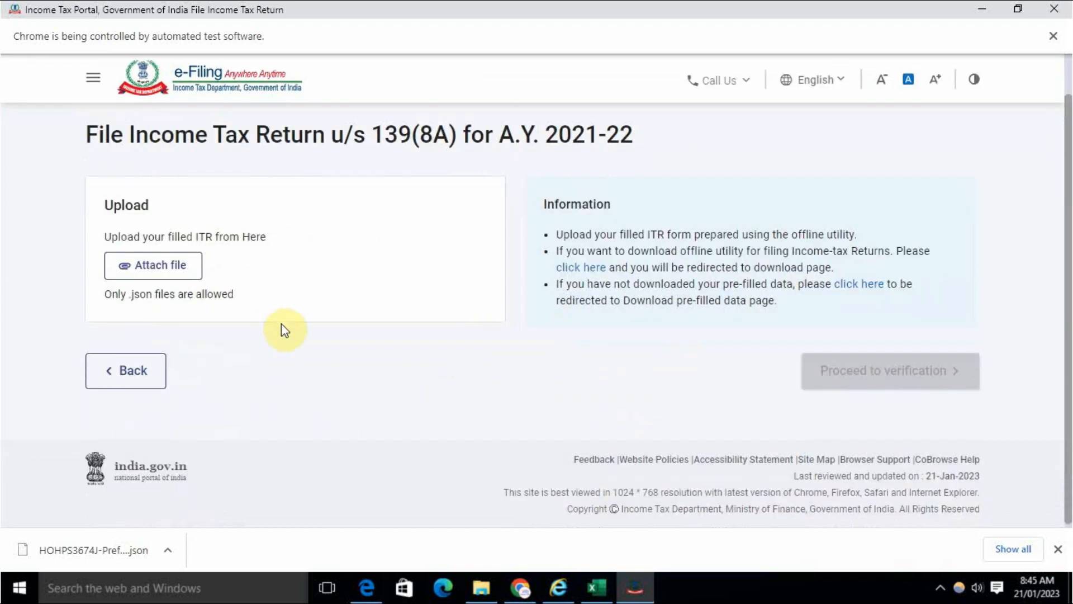